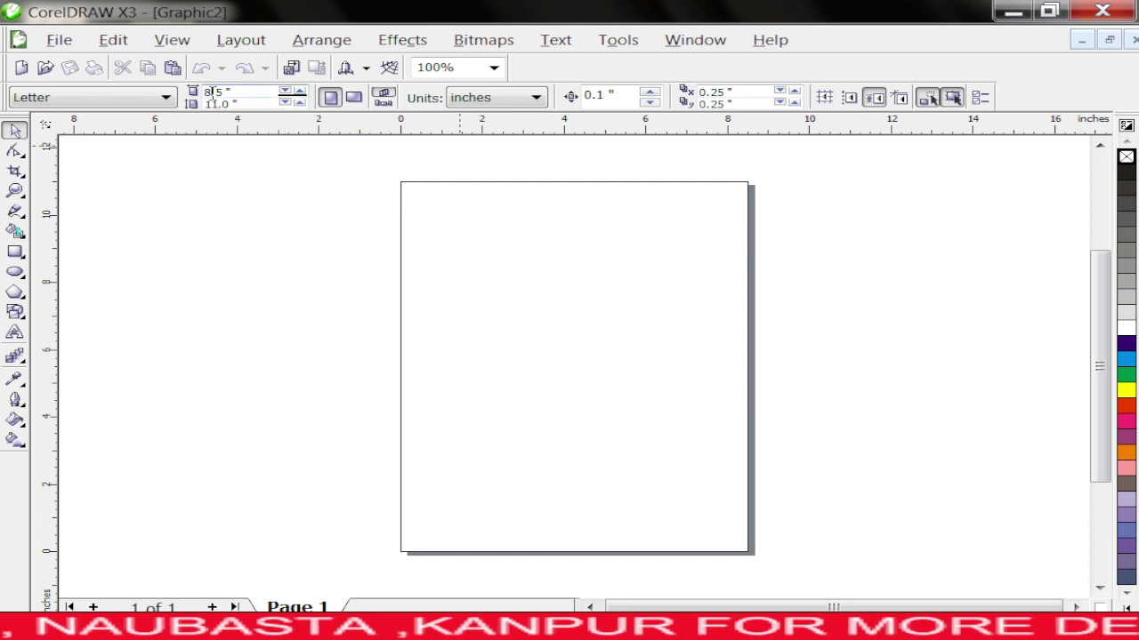
Step: Set the page width to 10 inches
double_click(211, 92)
type("1")
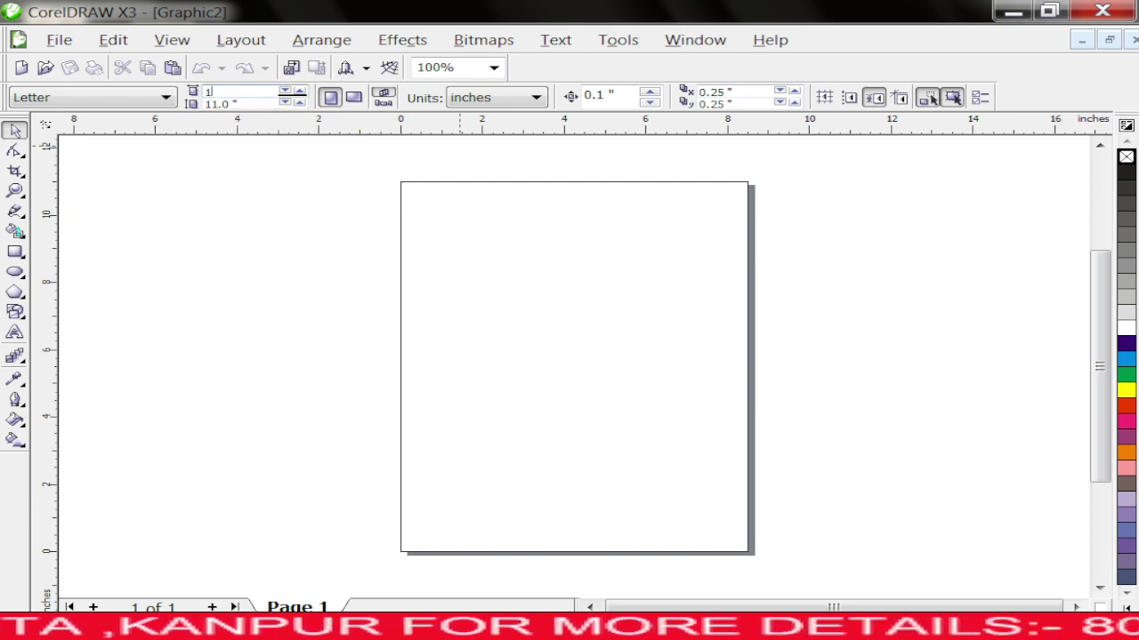
type("0")
key("Return")
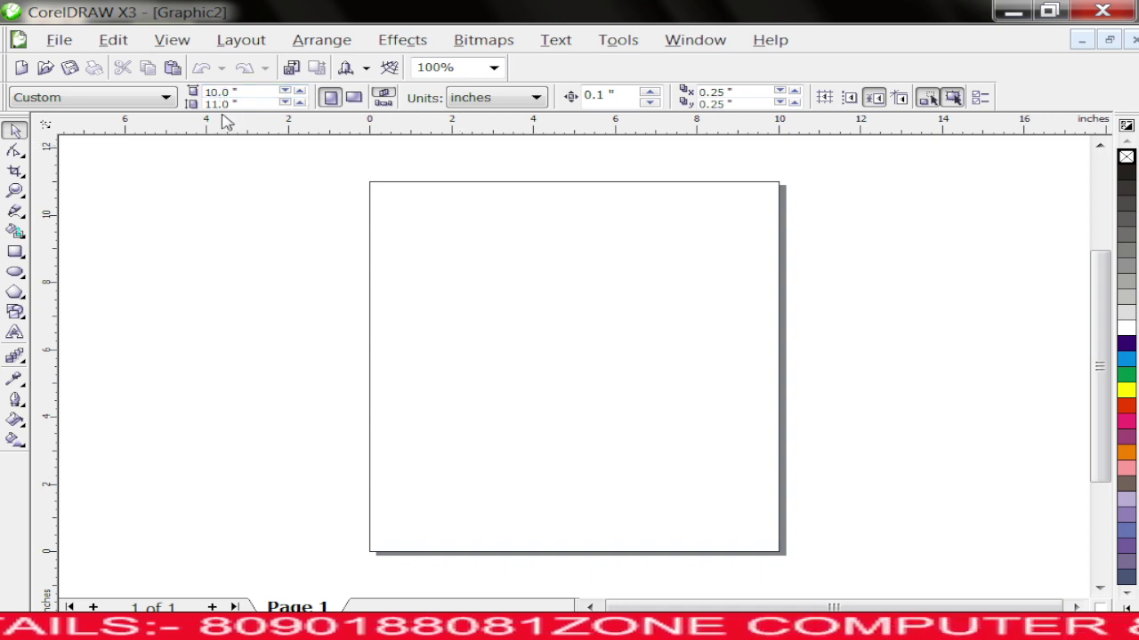
Step: Draw a page-sized rectangle filled black, and over its upper half a red rectangle about 9.99 by 5.94 inches
left_click(16, 252)
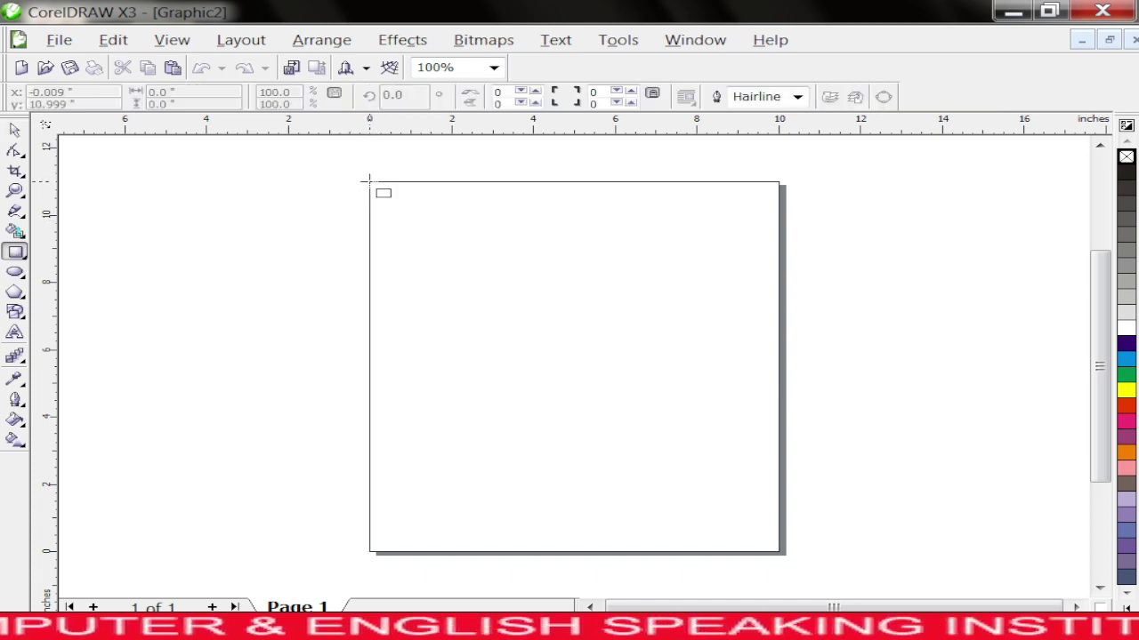
left_click_drag(369, 182, 778, 552)
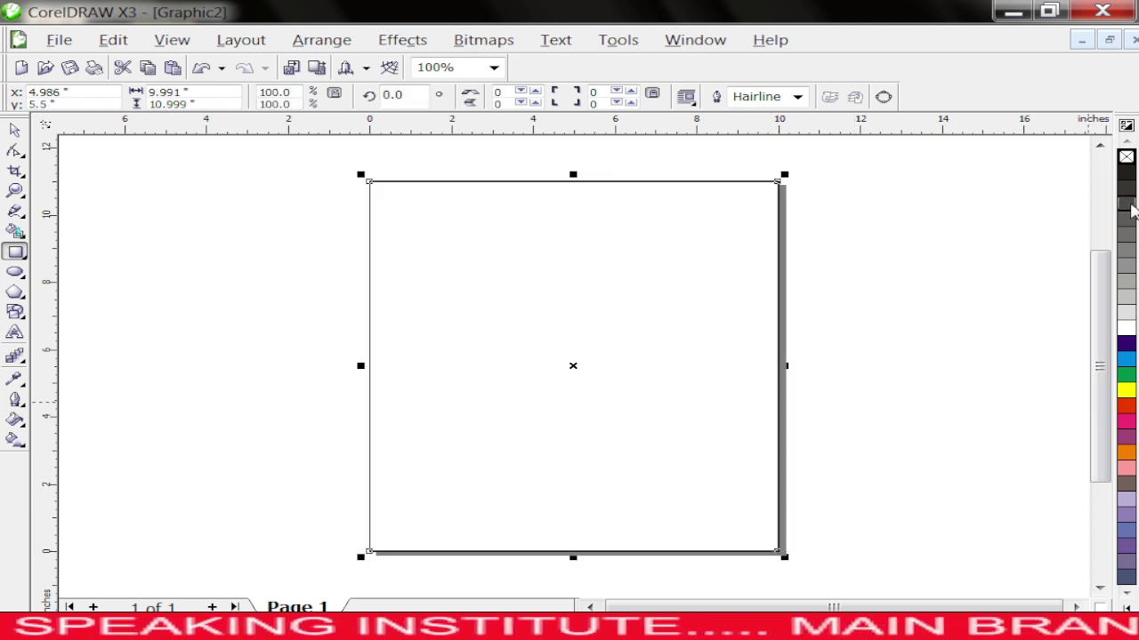
left_click(1126, 174)
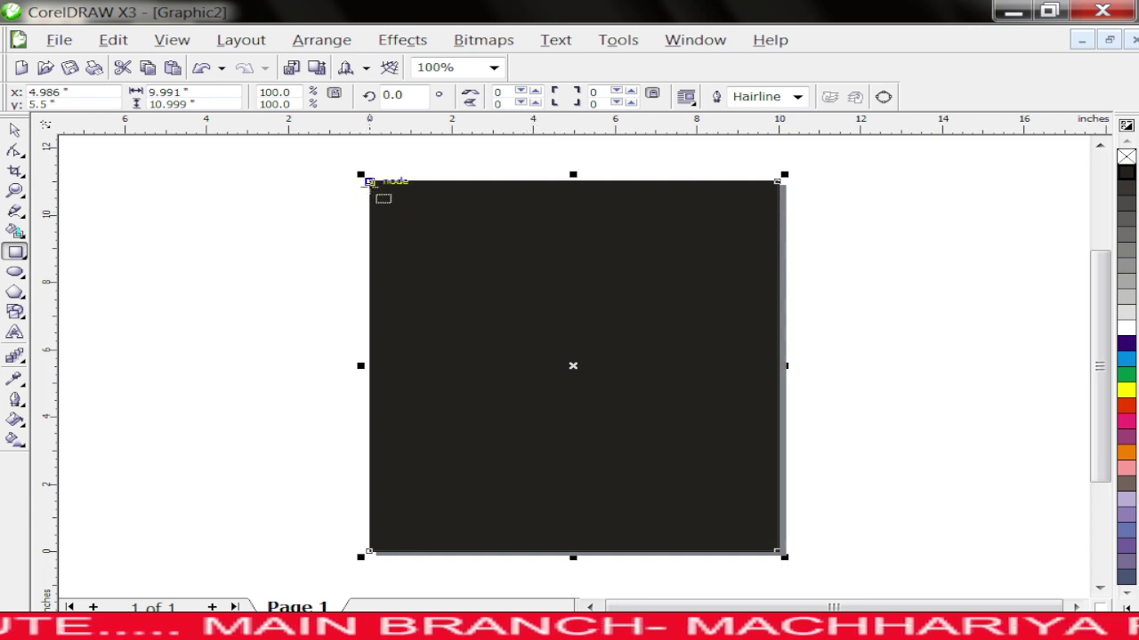
left_click_drag(369, 182, 776, 382)
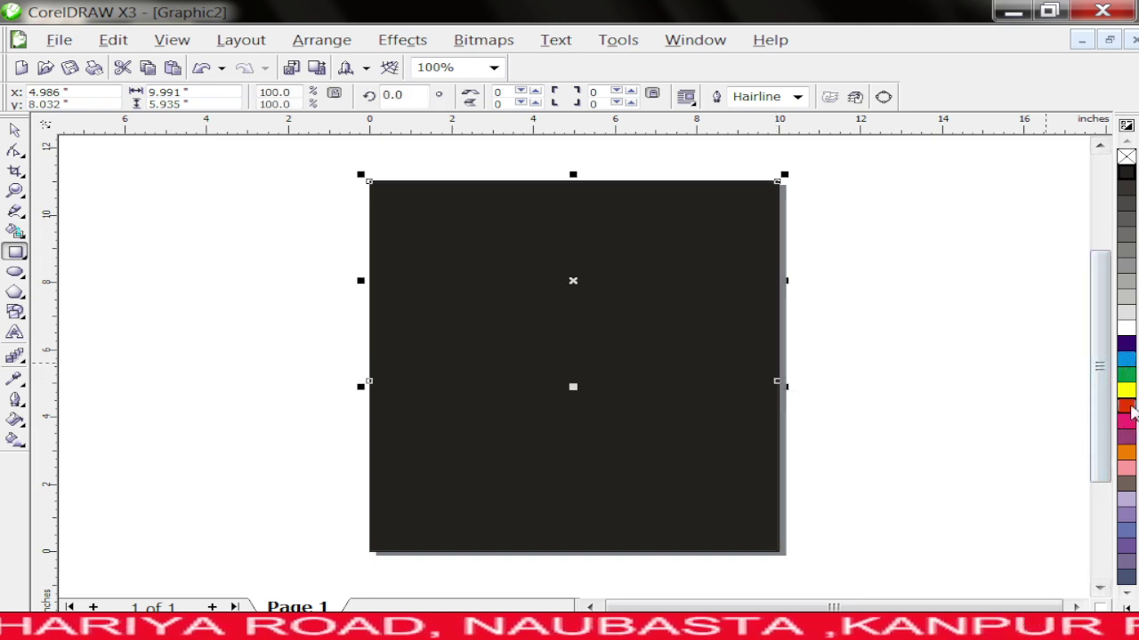
left_click(1126, 407)
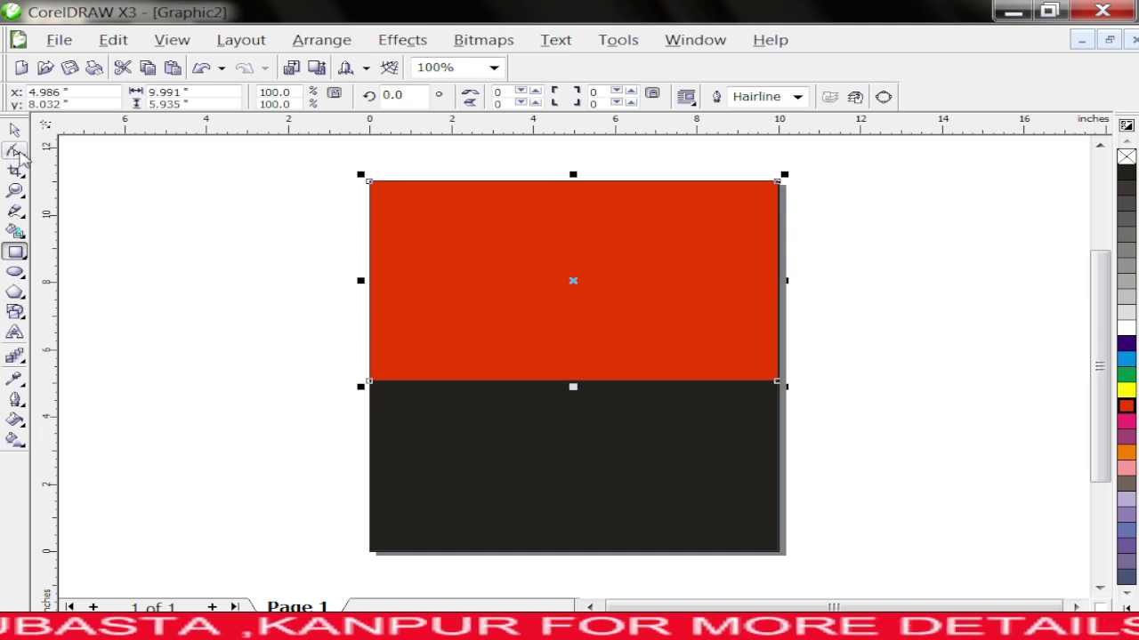
Step: Convert the red rectangle to curves, then delete its lower-left node and move its lower-right node to the centre to form a downward-pointing triangle
left_click(16, 151)
right_click(490, 339)
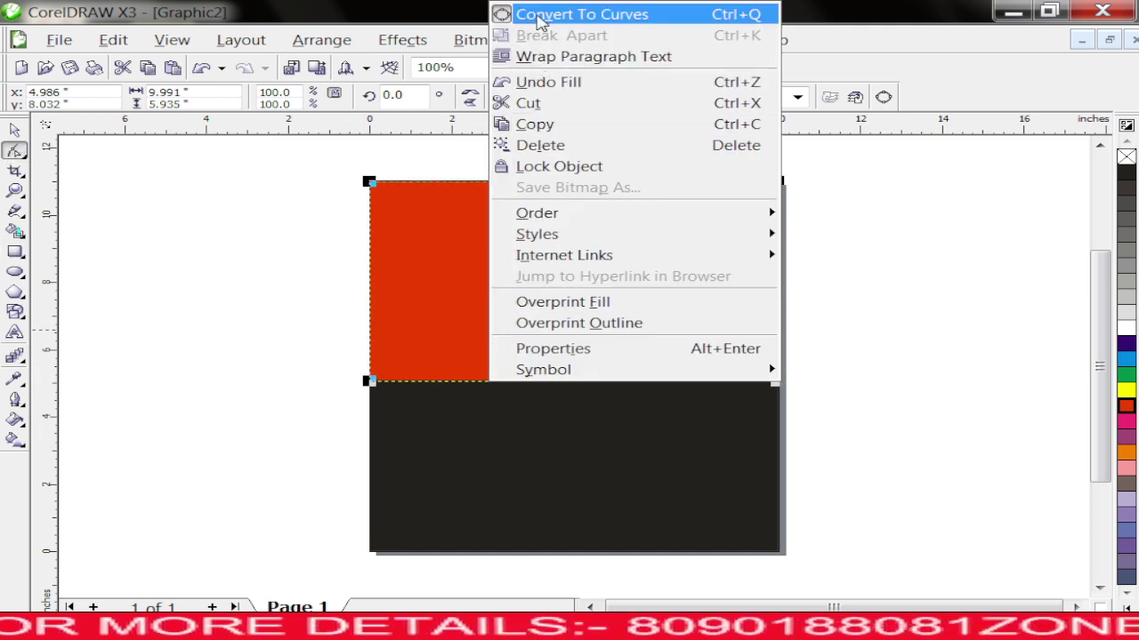
left_click(539, 16)
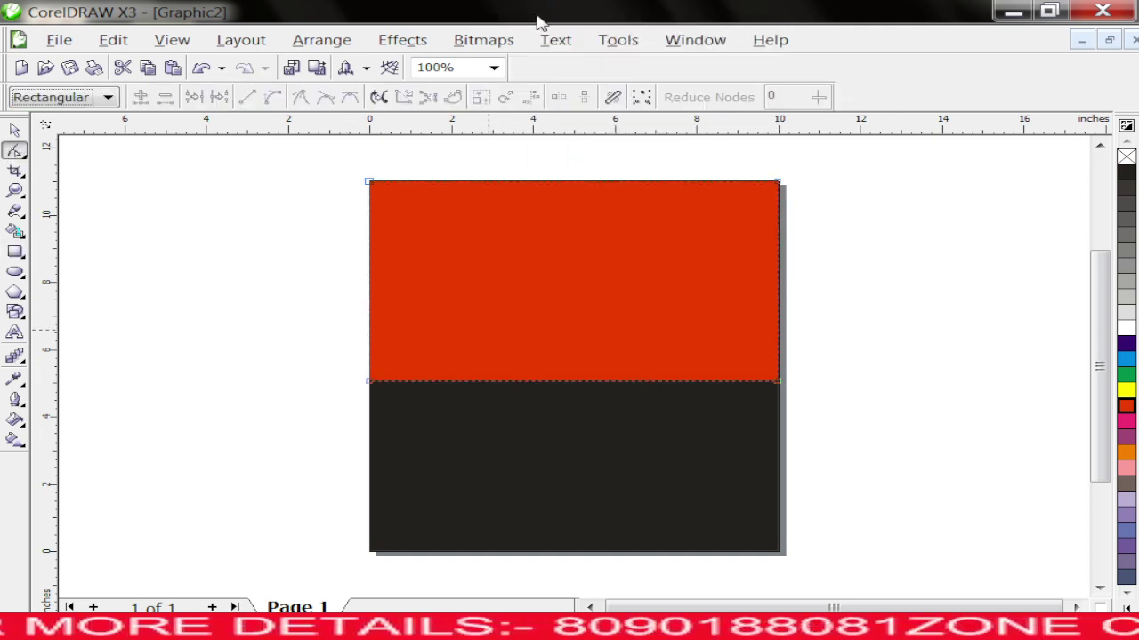
left_click(368, 382)
key("Delete")
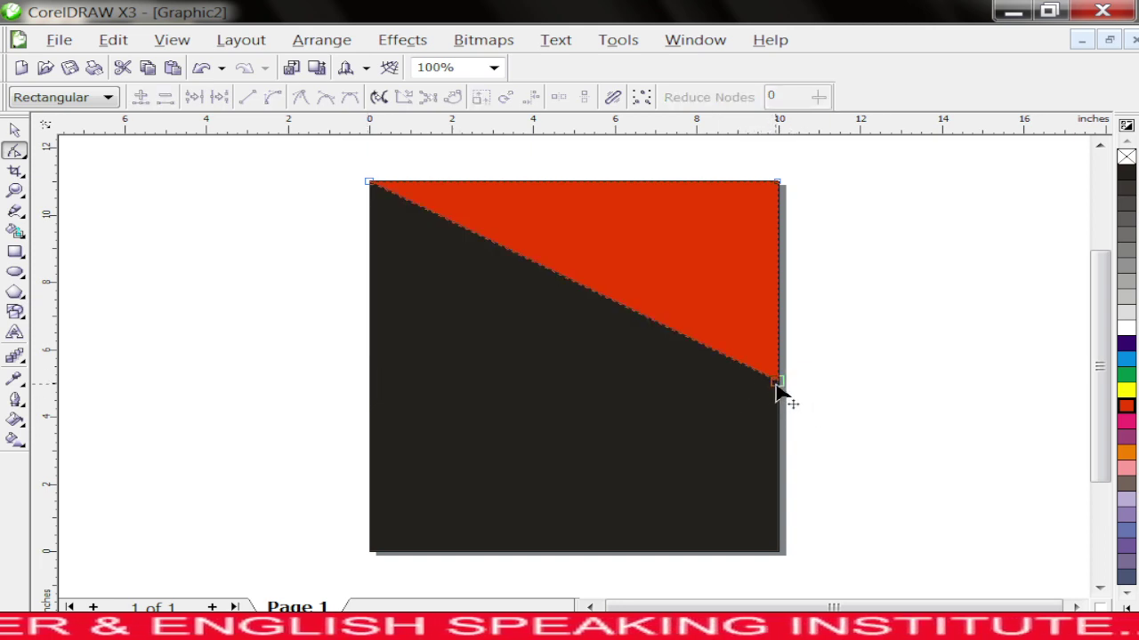
left_click_drag(777, 383, 577, 380)
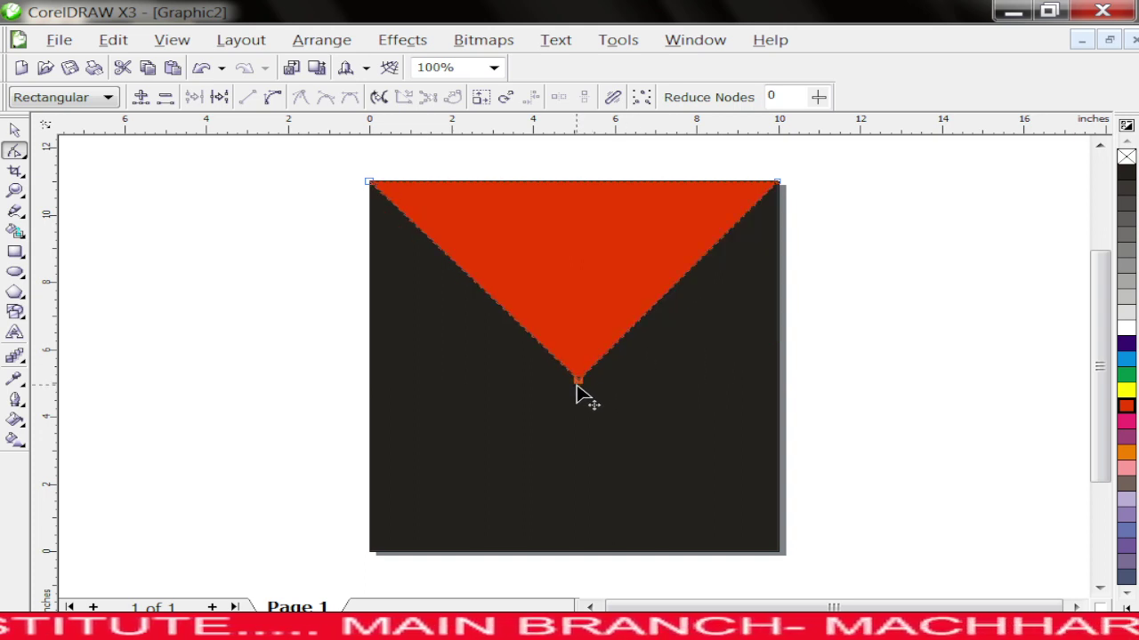
Step: Place one copy of the red triangle beyond the page's lower-left edge and another about 2 inches below the original, nudged slightly right
key("space")
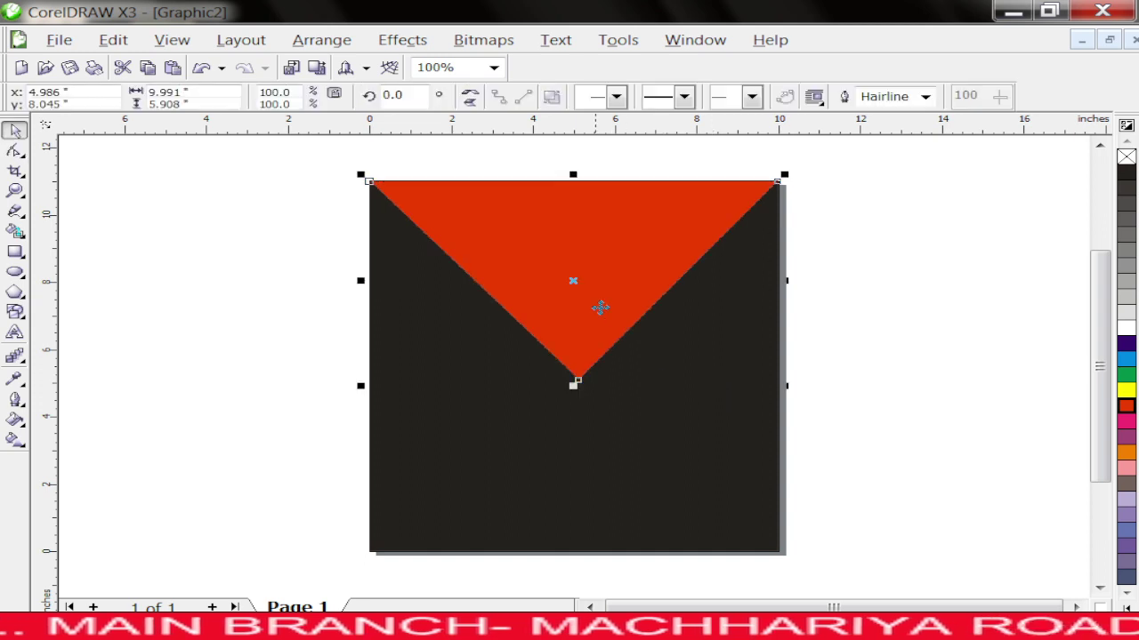
left_click_drag(593, 304, 273, 486)
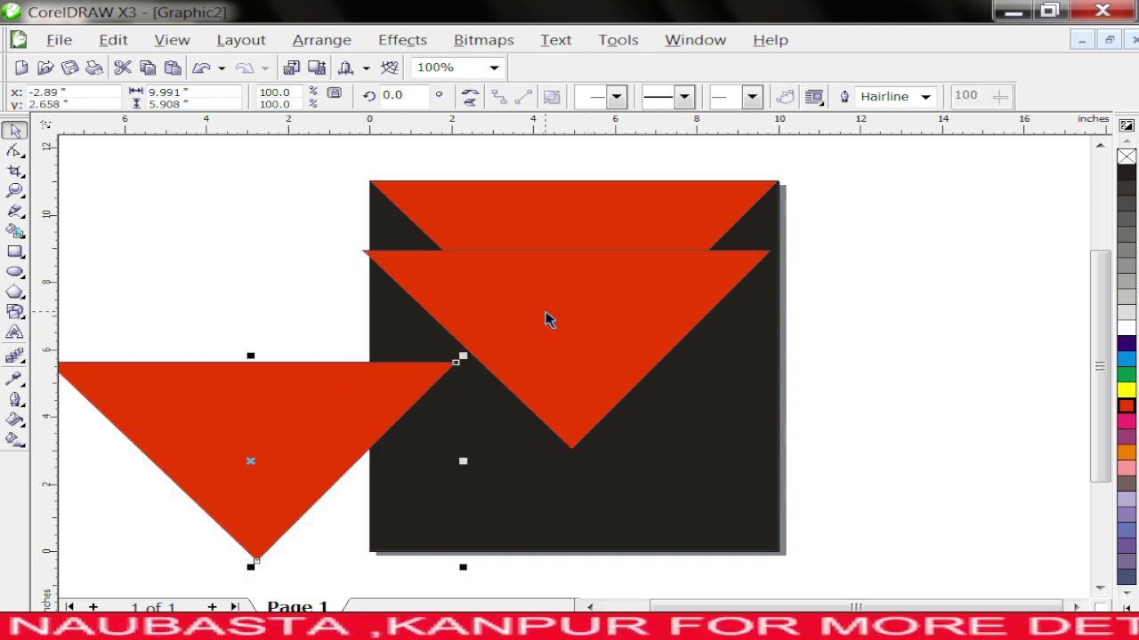
left_click(571, 315)
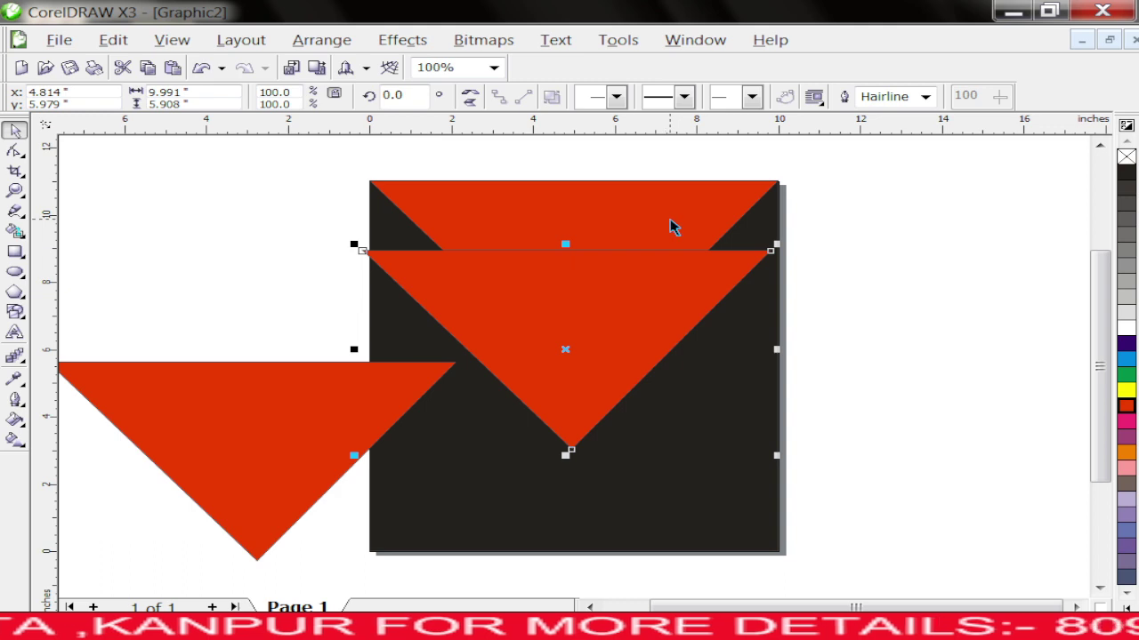
key("Right")
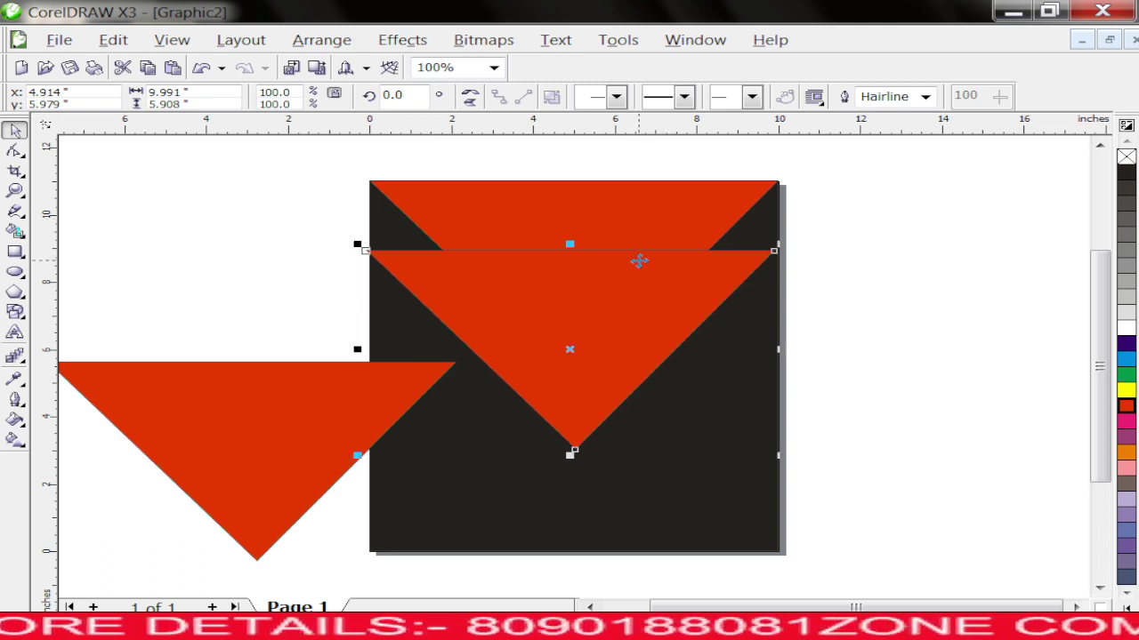
Step: Weld the two overlapping red triangles on the page into one shape and reduce its height to about 6.37 inches
left_click(647, 210, "shift")
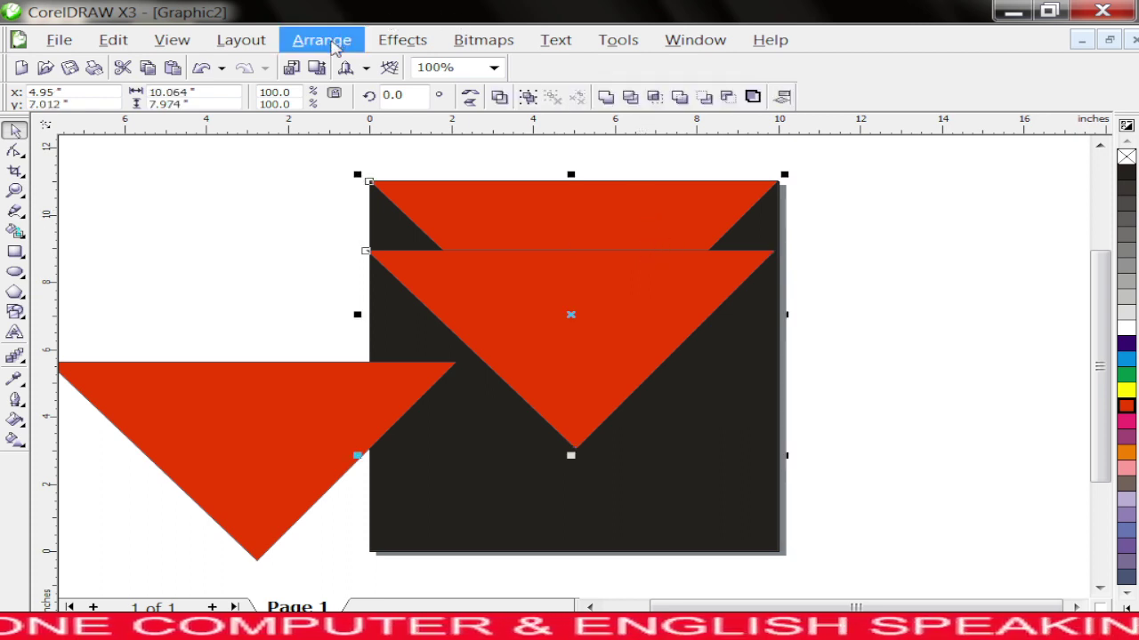
left_click(331, 42)
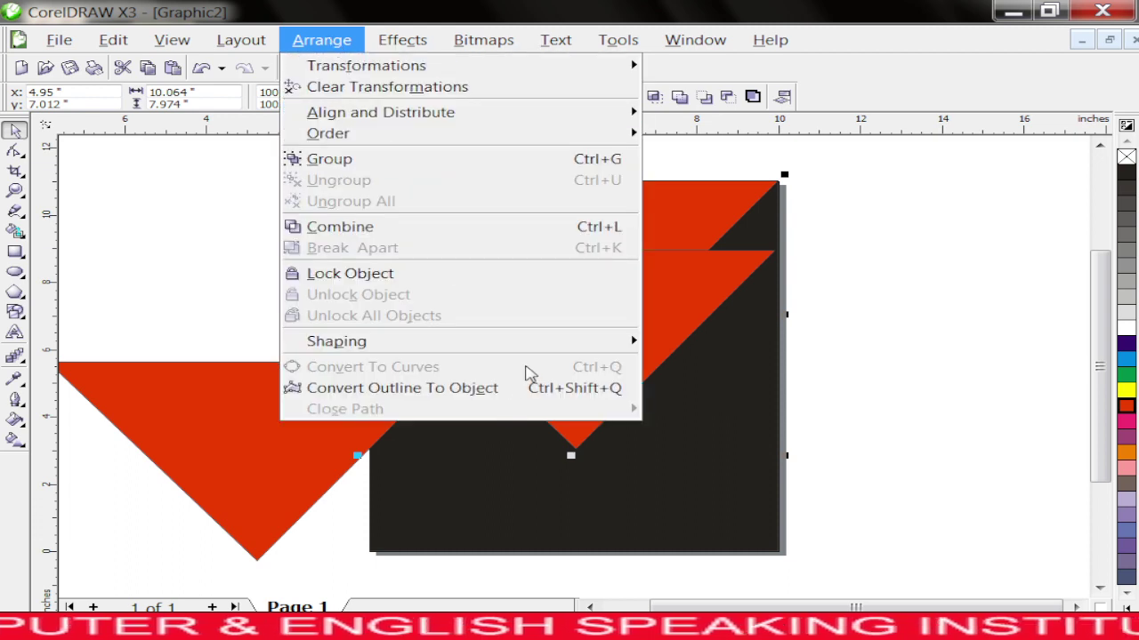
mouse_move(532, 353)
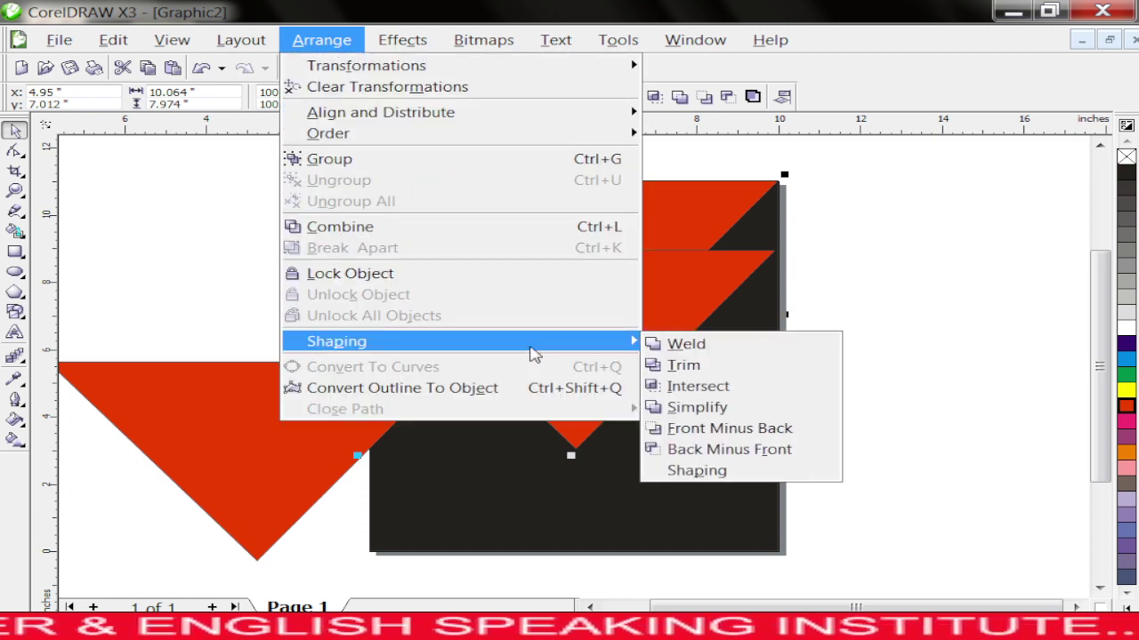
left_click(685, 345)
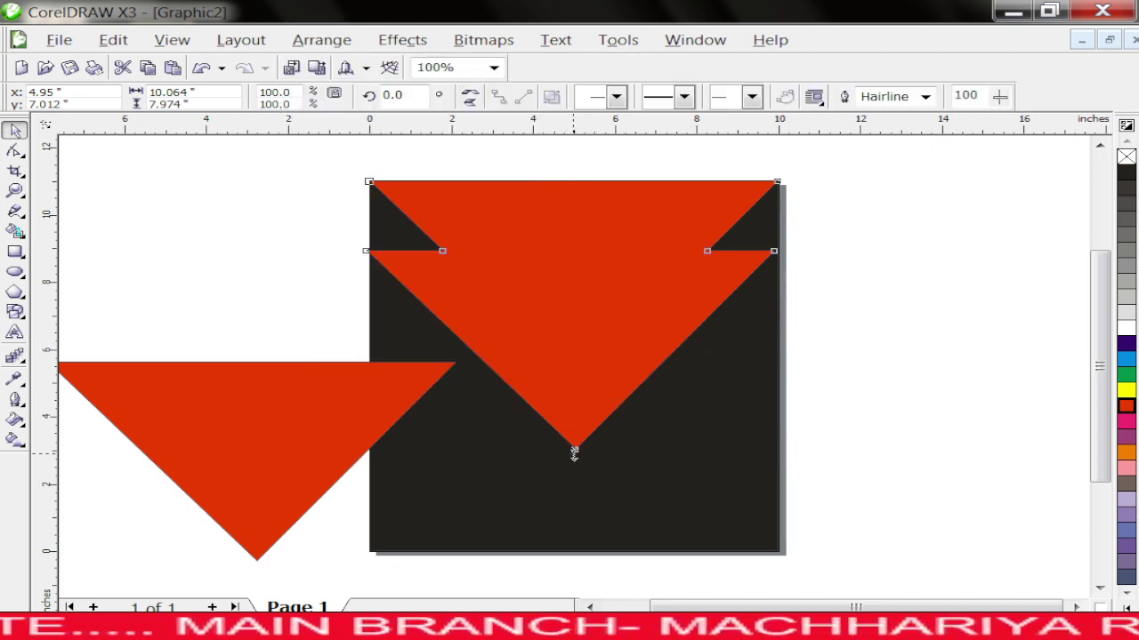
left_click_drag(574, 451, 578, 400)
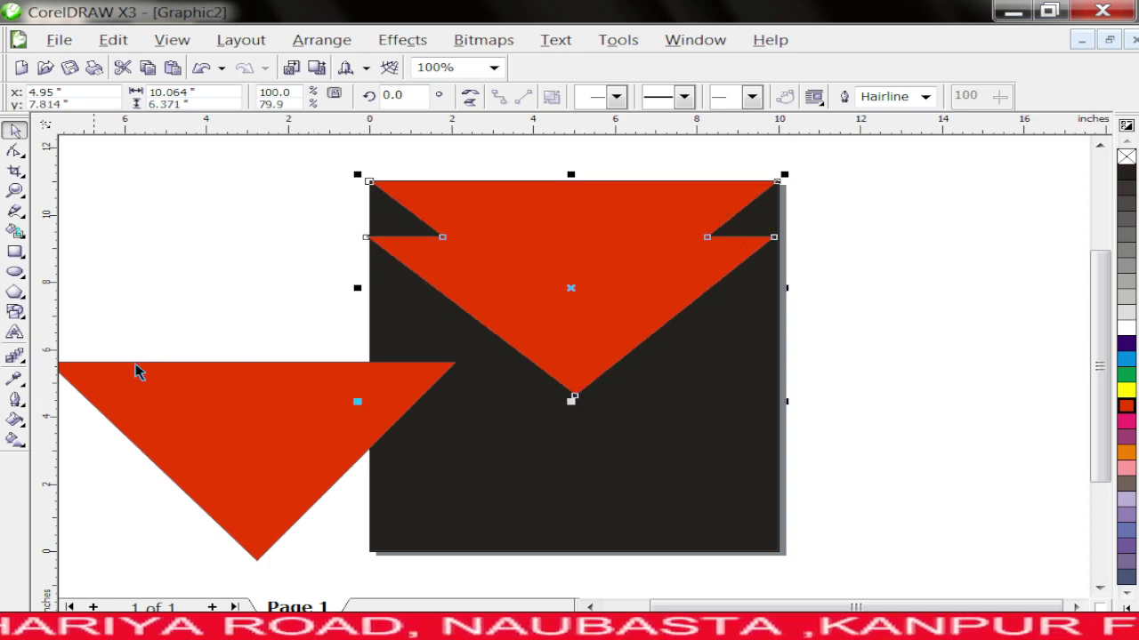
Step: Give the welded red shape a yellow 8.0 pt outline placed behind the fill and scaled with the image
left_click(16, 401)
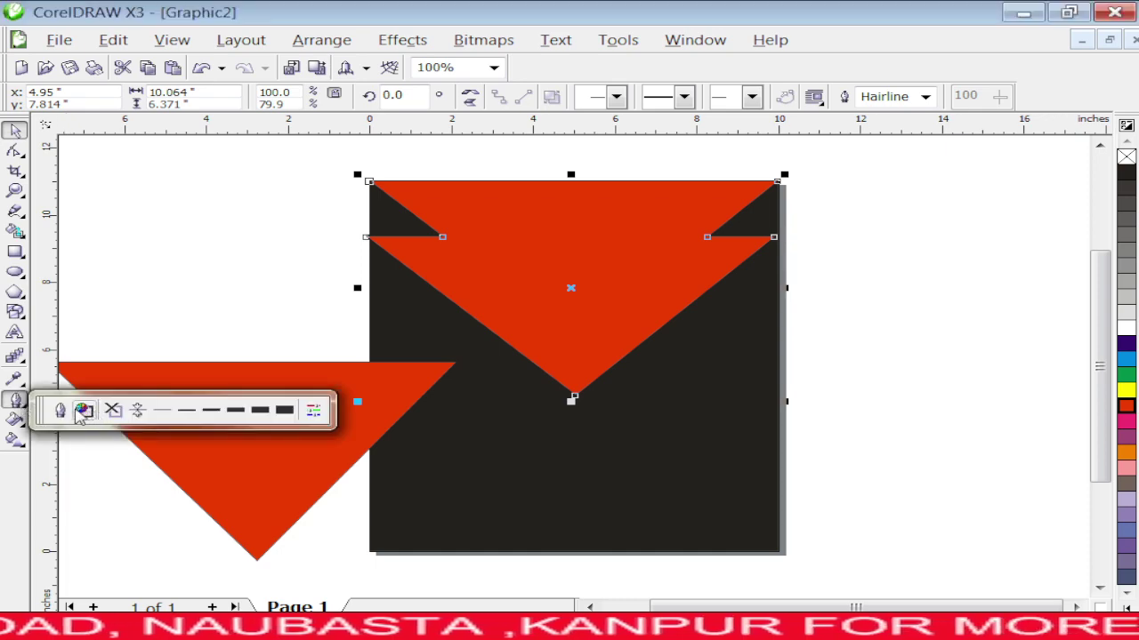
left_click(61, 411)
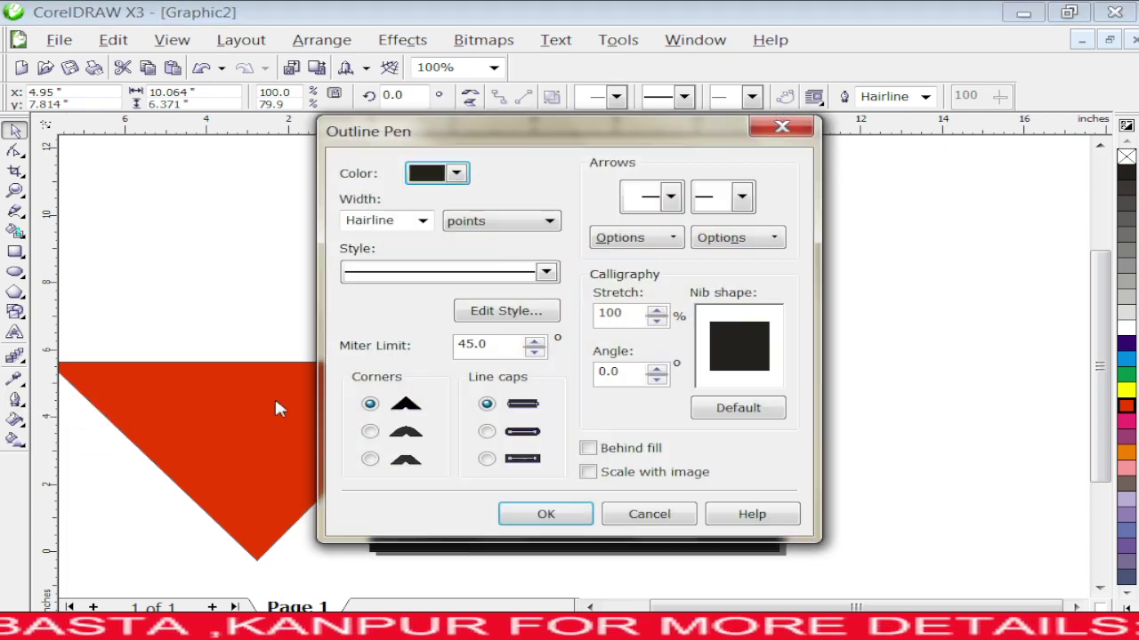
left_click(441, 177)
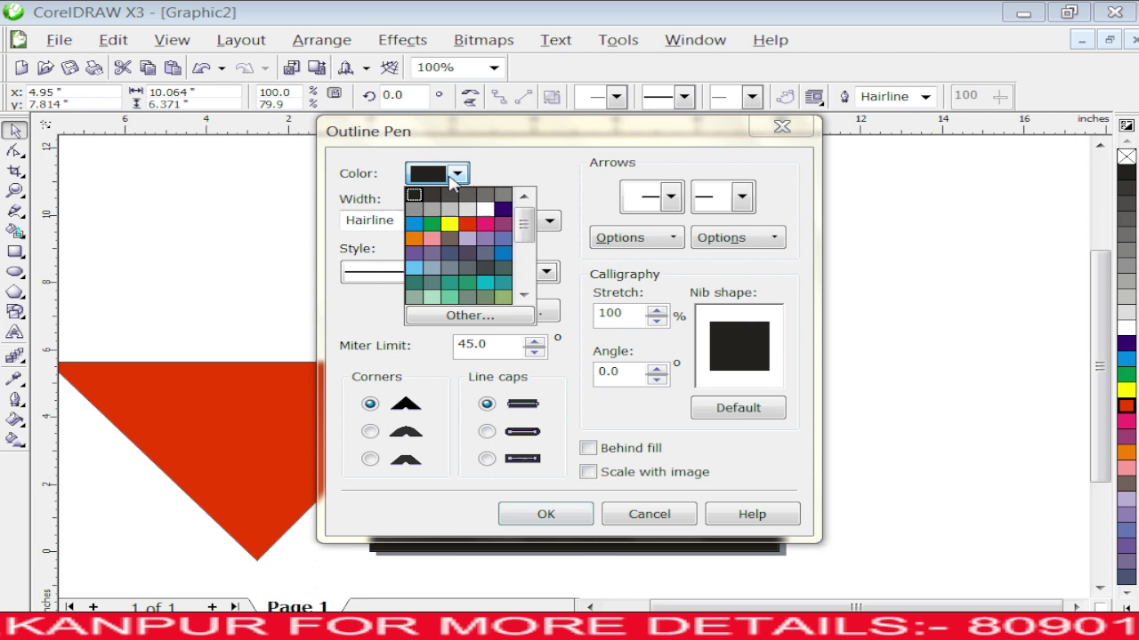
left_click(450, 224)
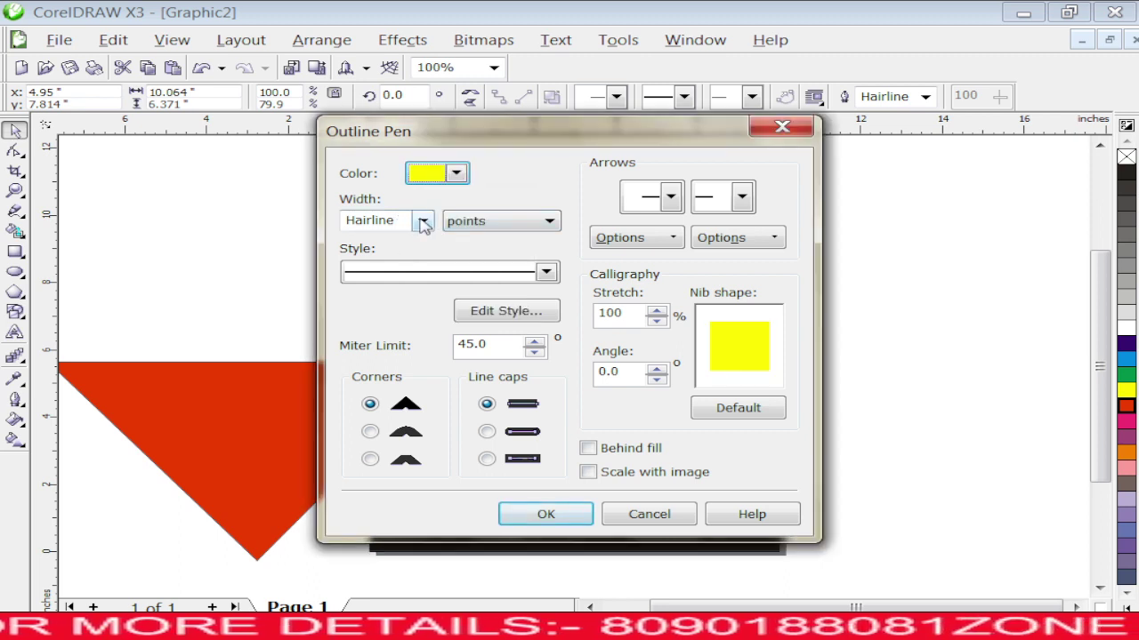
left_click(423, 221)
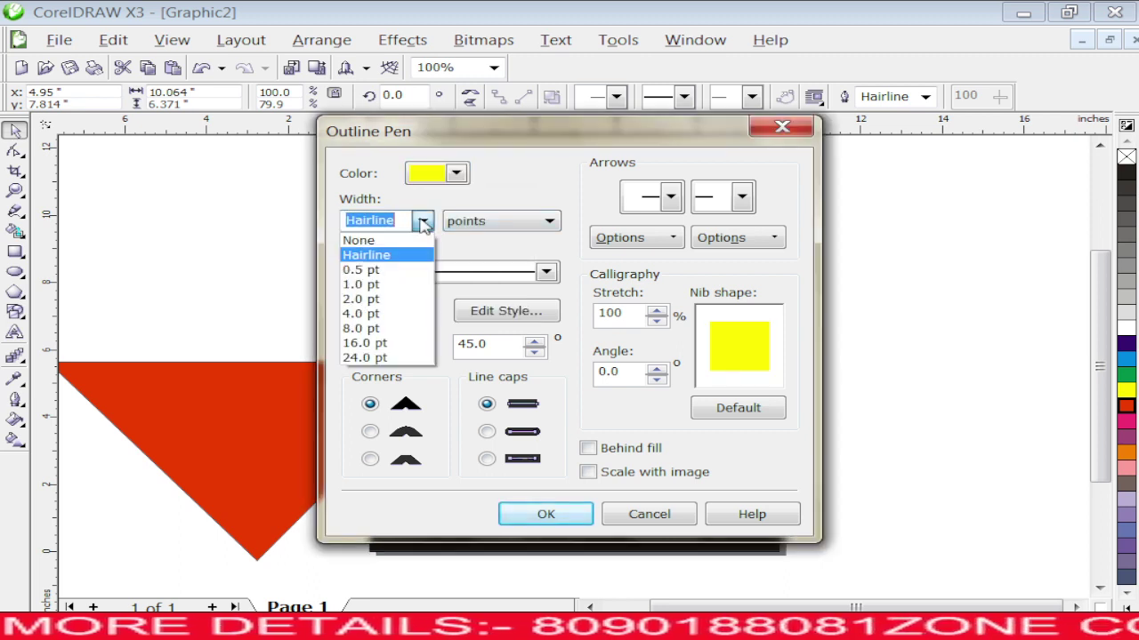
left_click(381, 329)
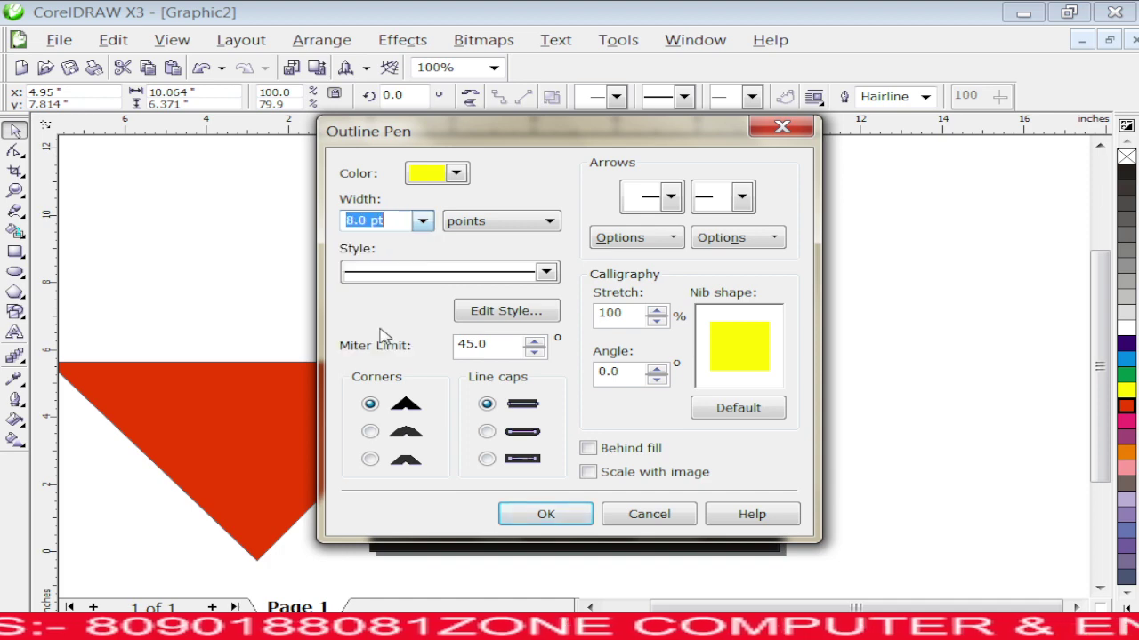
left_click(631, 449)
left_click(612, 481)
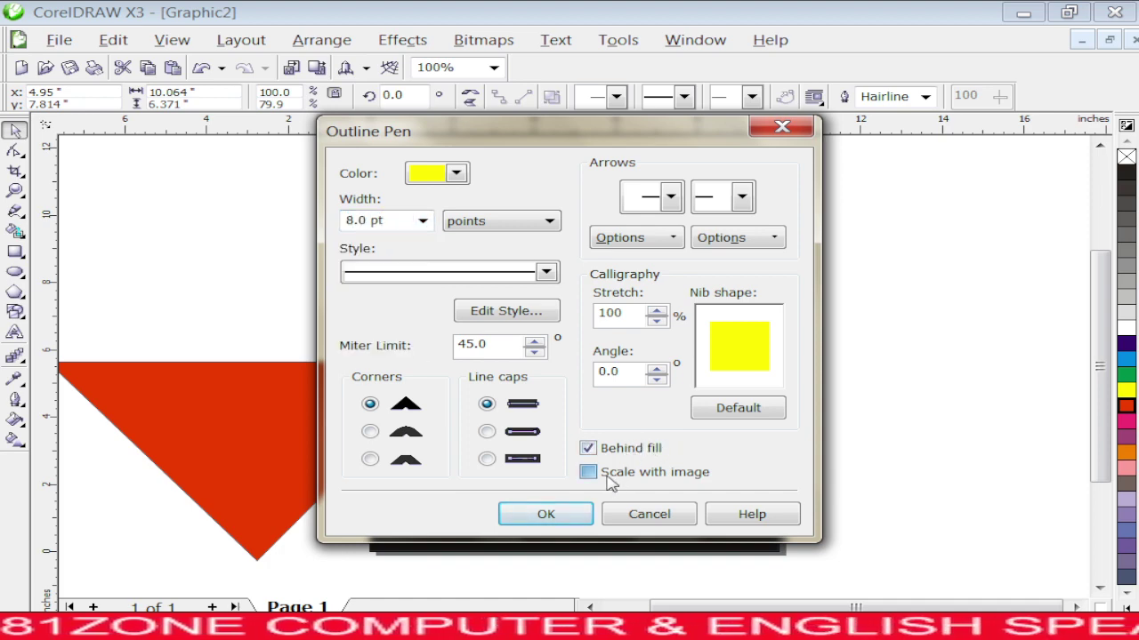
left_click(570, 515)
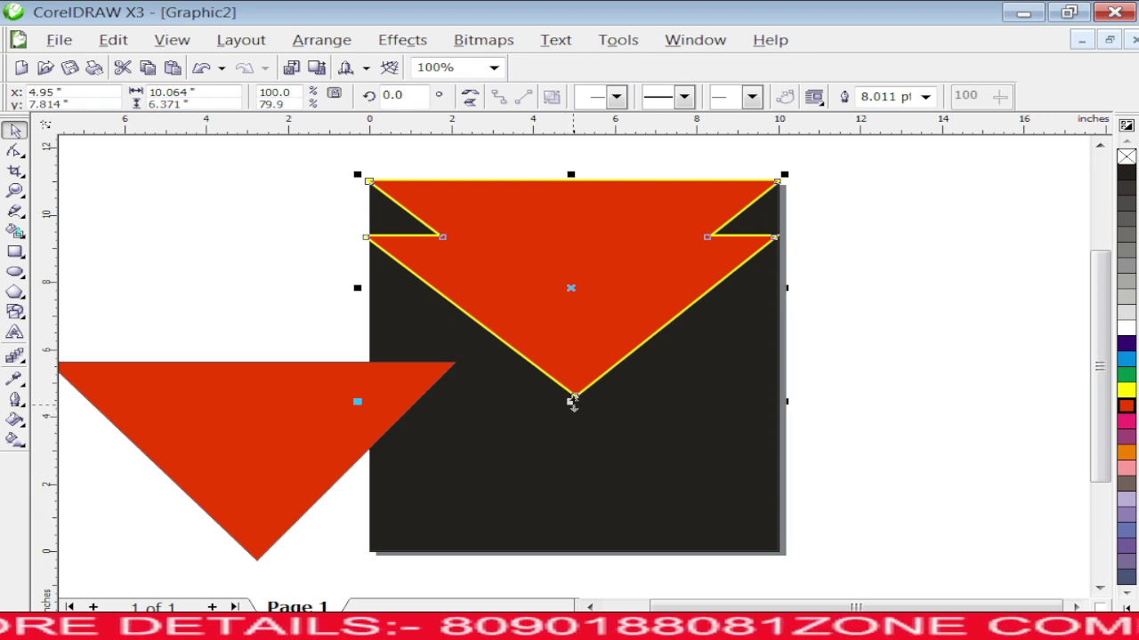
Step: Reduce the welded shape's height to about 5.96 inches and pull the inner nodes of both side notches slightly downward
left_click_drag(572, 402, 572, 386)
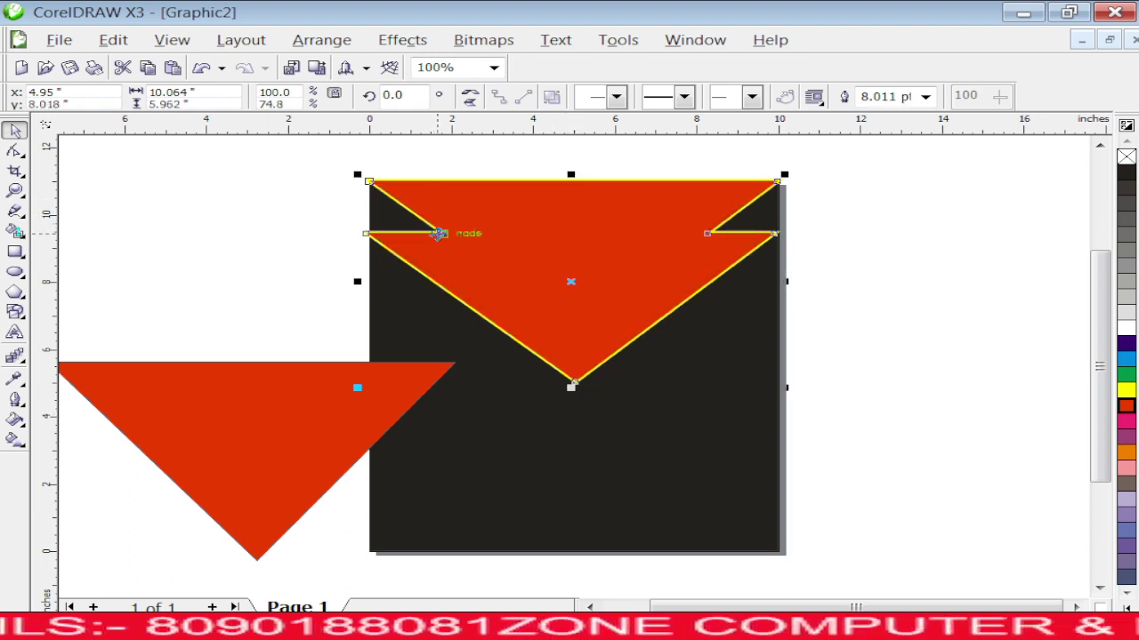
left_click(14, 149)
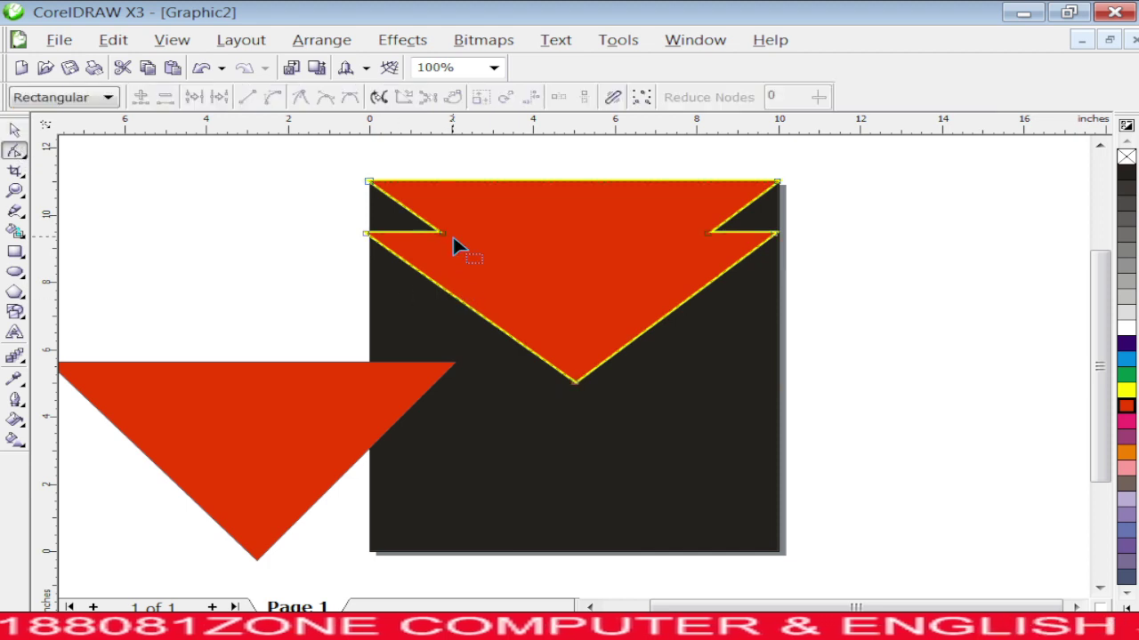
left_click_drag(441, 232, 434, 255)
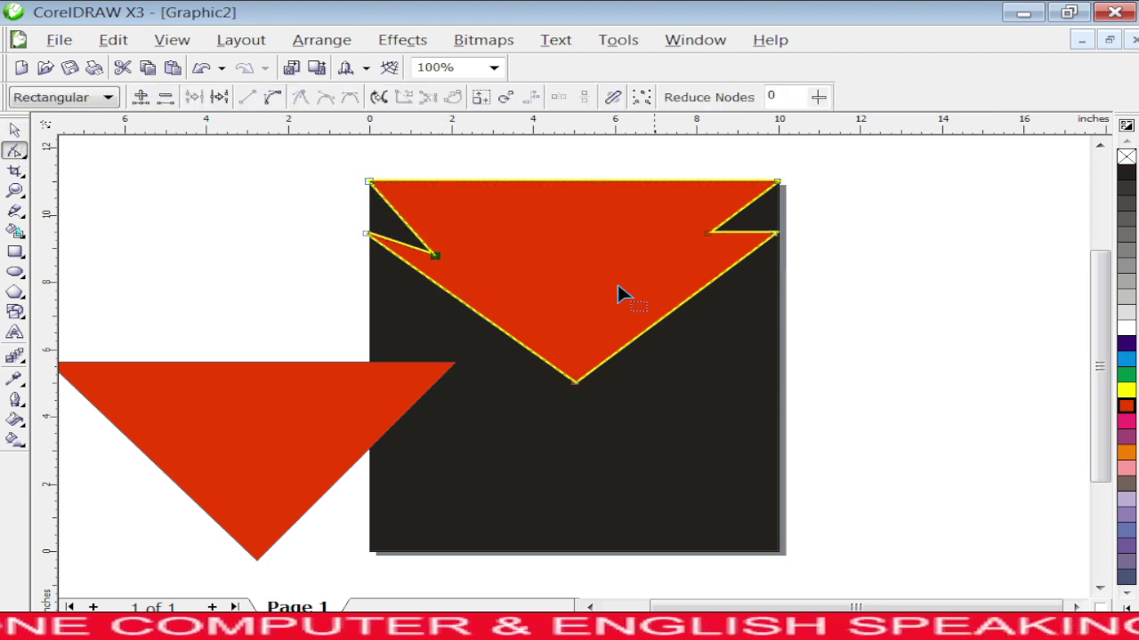
left_click_drag(708, 237, 710, 249)
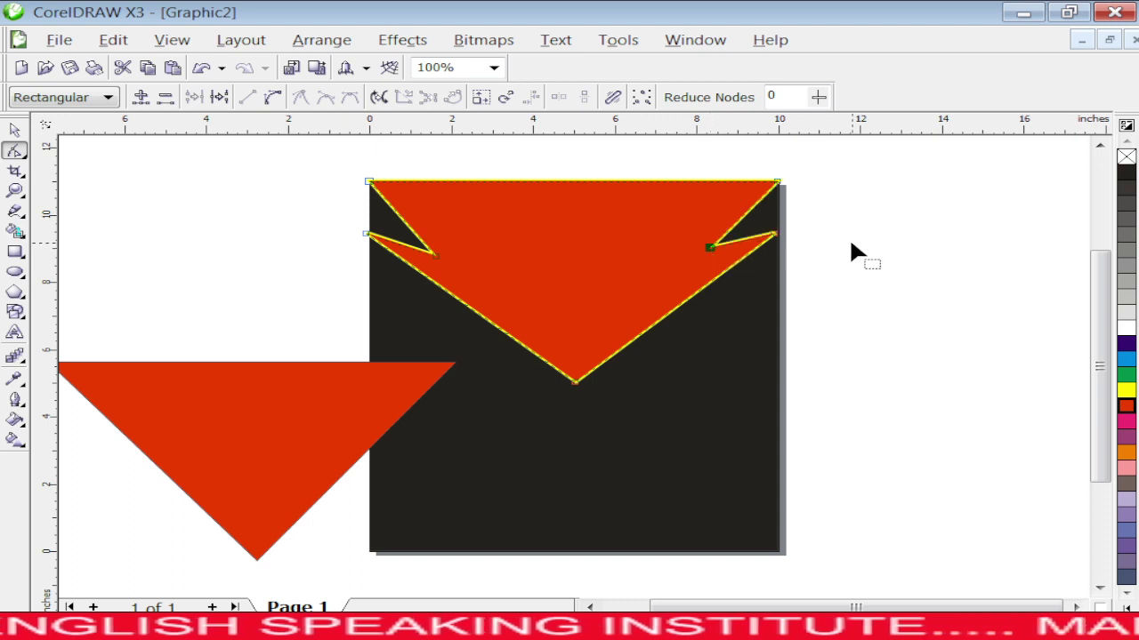
Step: Thicken the welded shape's yellow outline to about 16 pt
key("space")
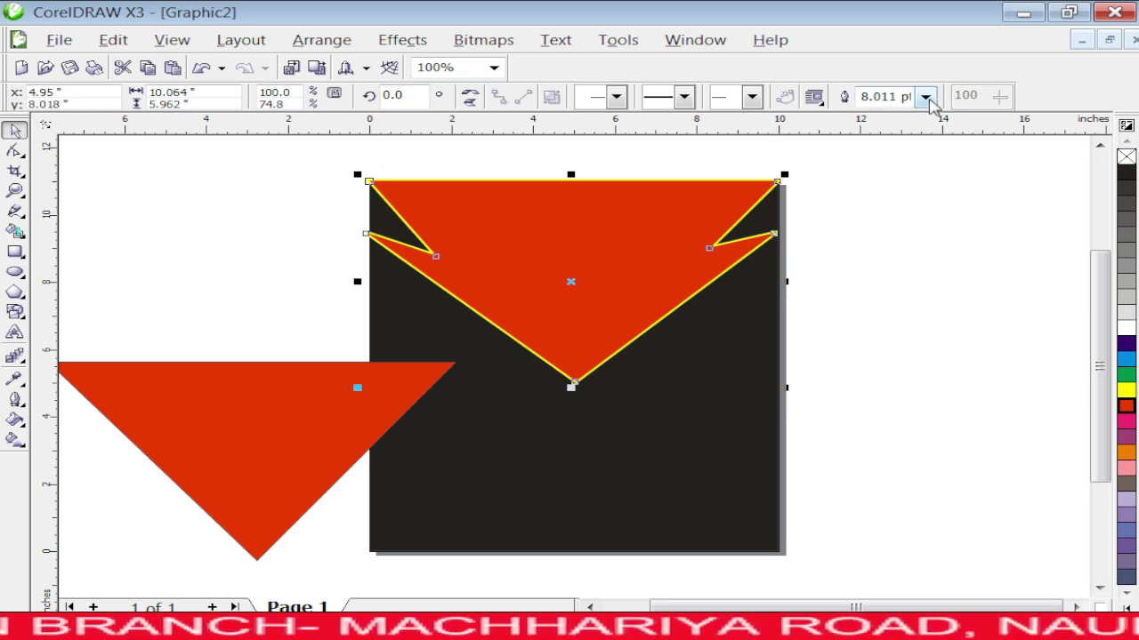
left_click(926, 96)
left_click(889, 219)
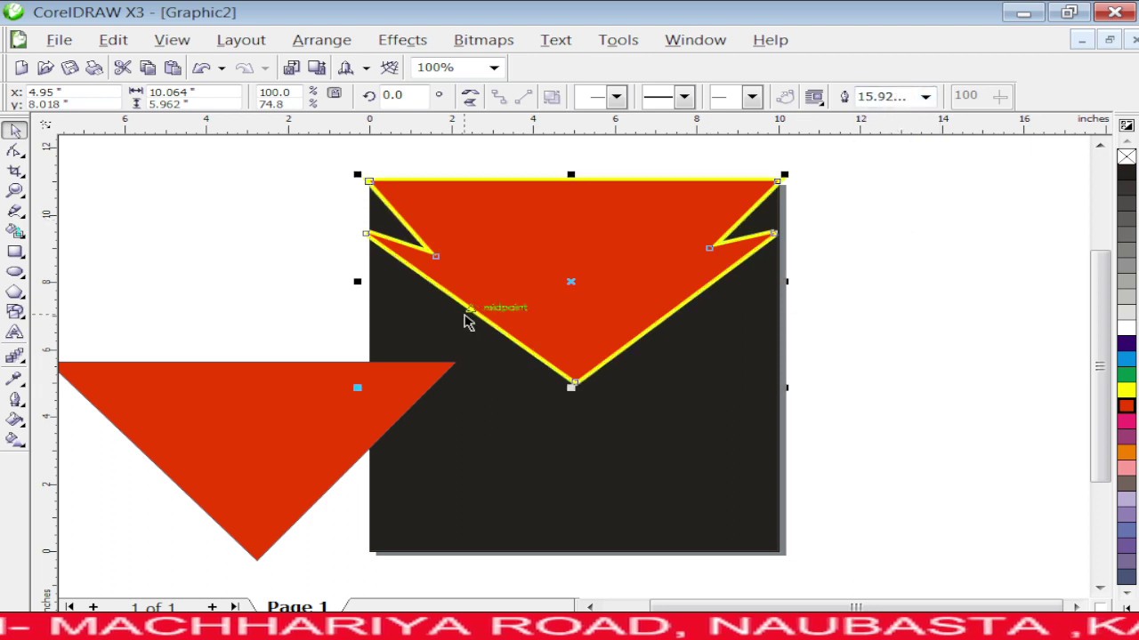
Step: Mirror the spare red triangle so its apex points upward and place it across the lower half of the page
left_click(311, 434)
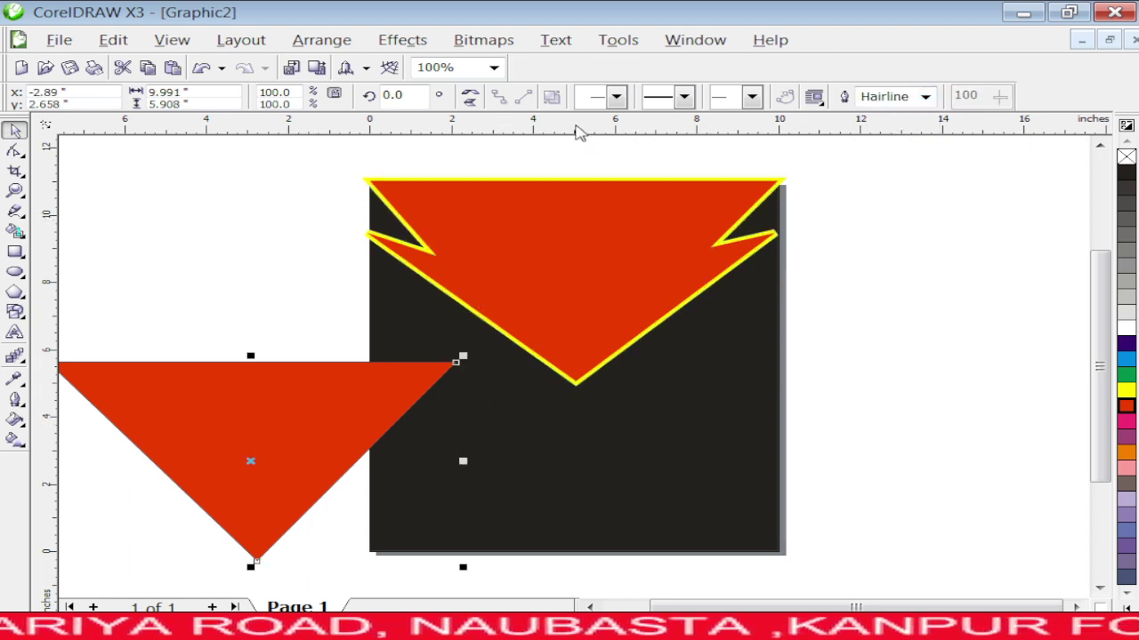
left_click(471, 98)
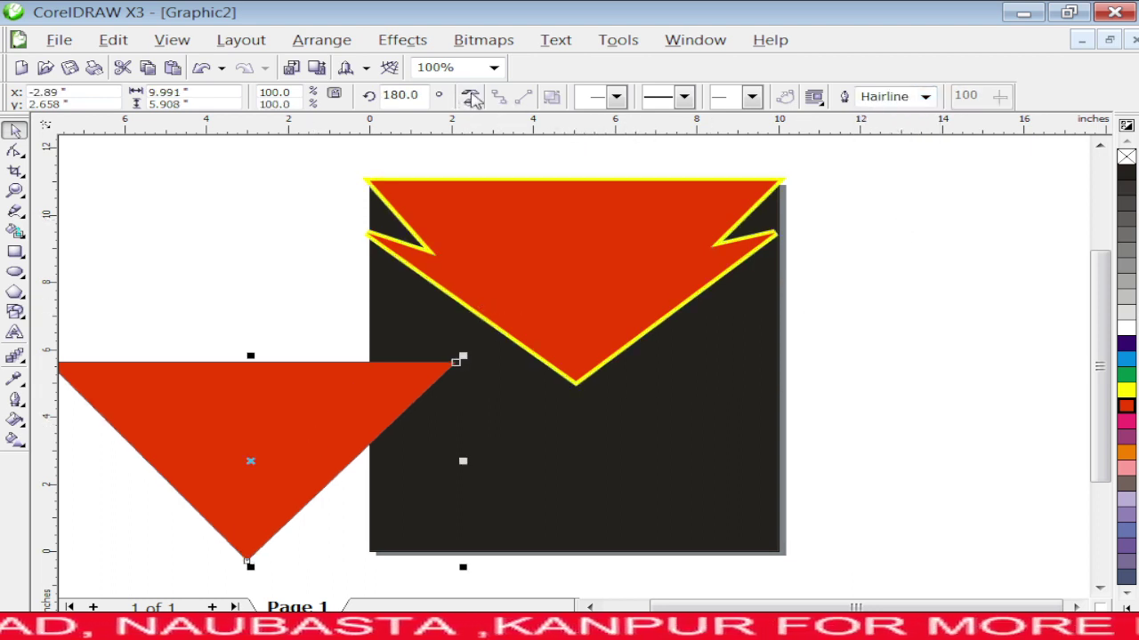
left_click(471, 100)
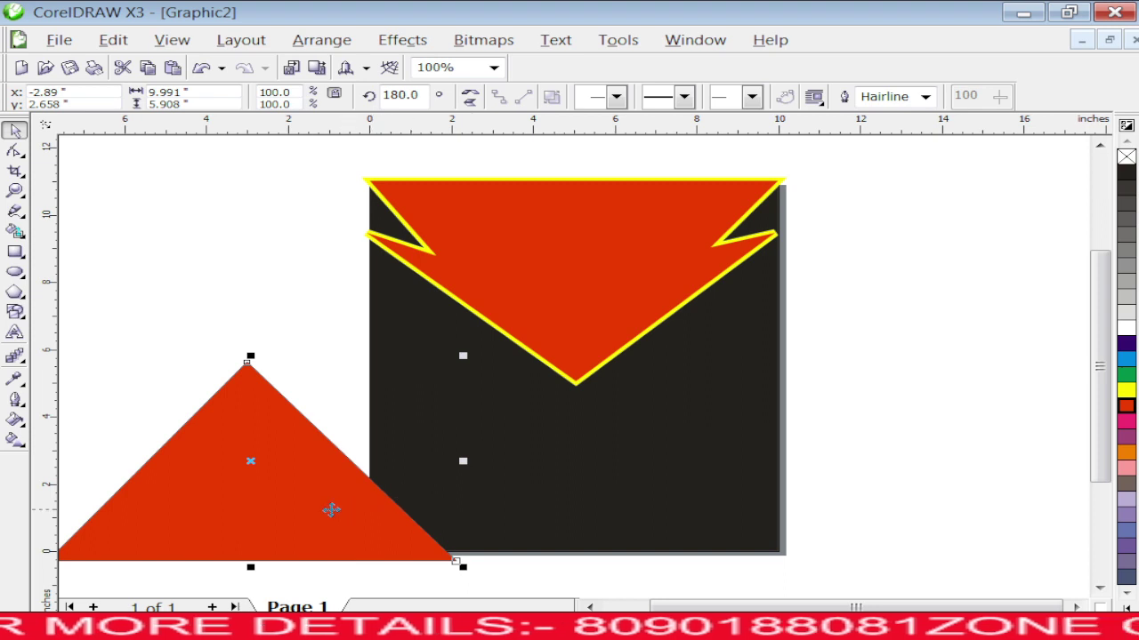
left_click_drag(302, 511, 632, 504)
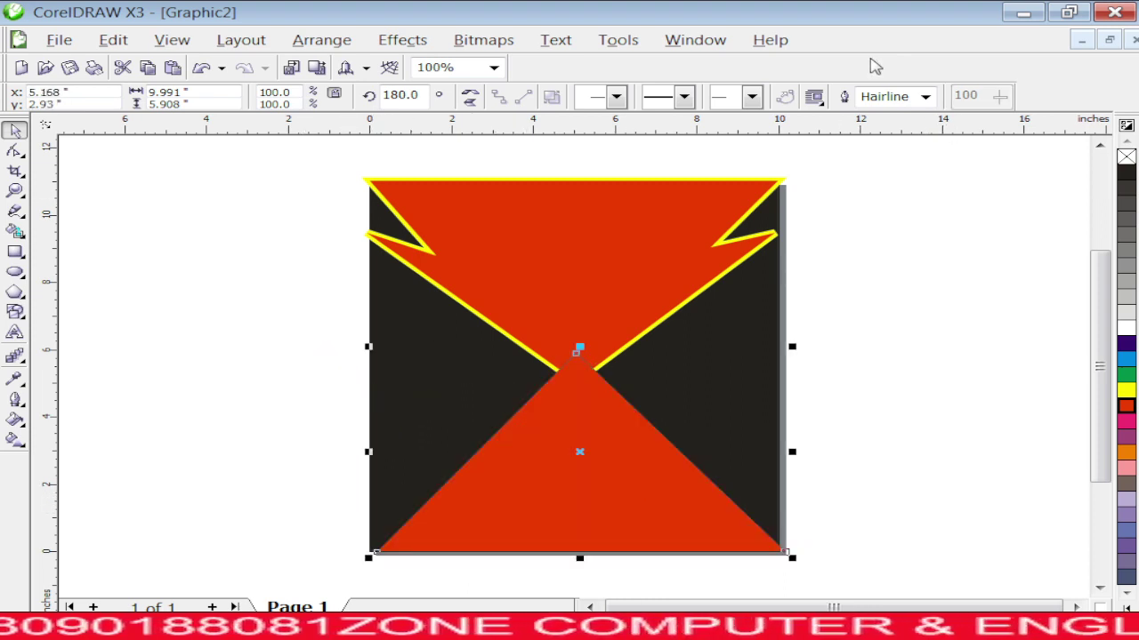
Step: Hide the property bar and display it again
right_click(871, 72)
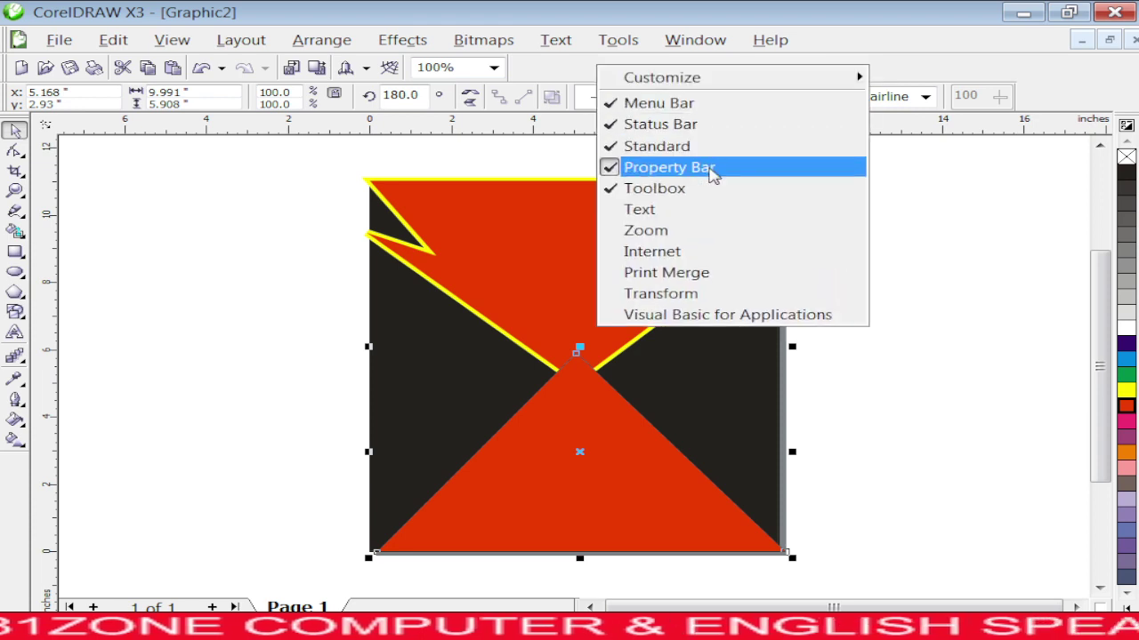
left_click(712, 169)
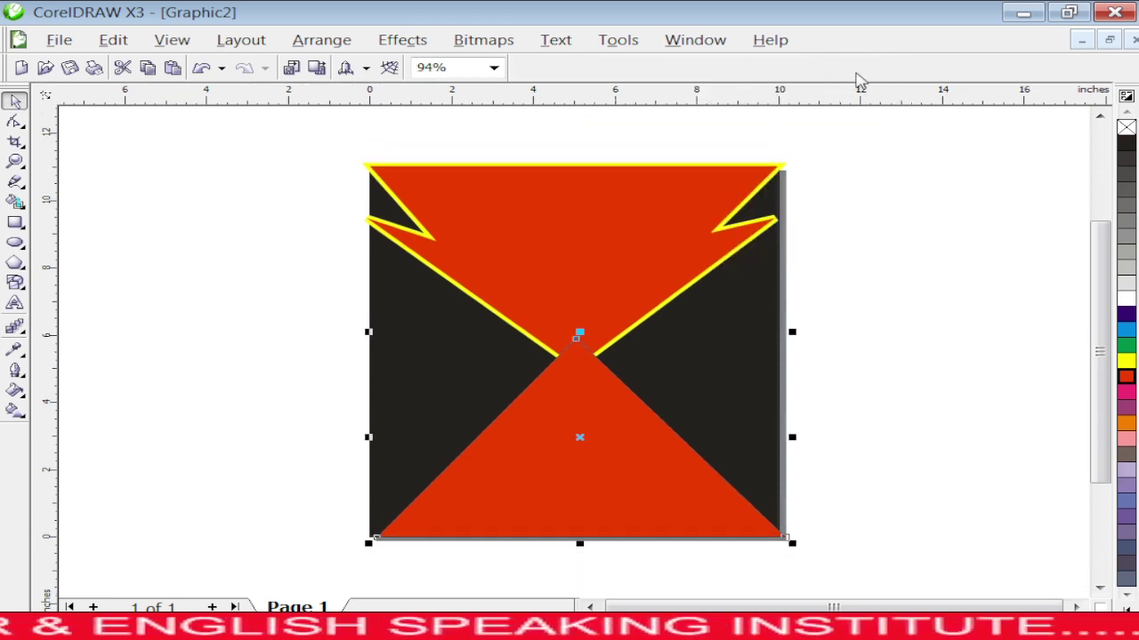
right_click(856, 74)
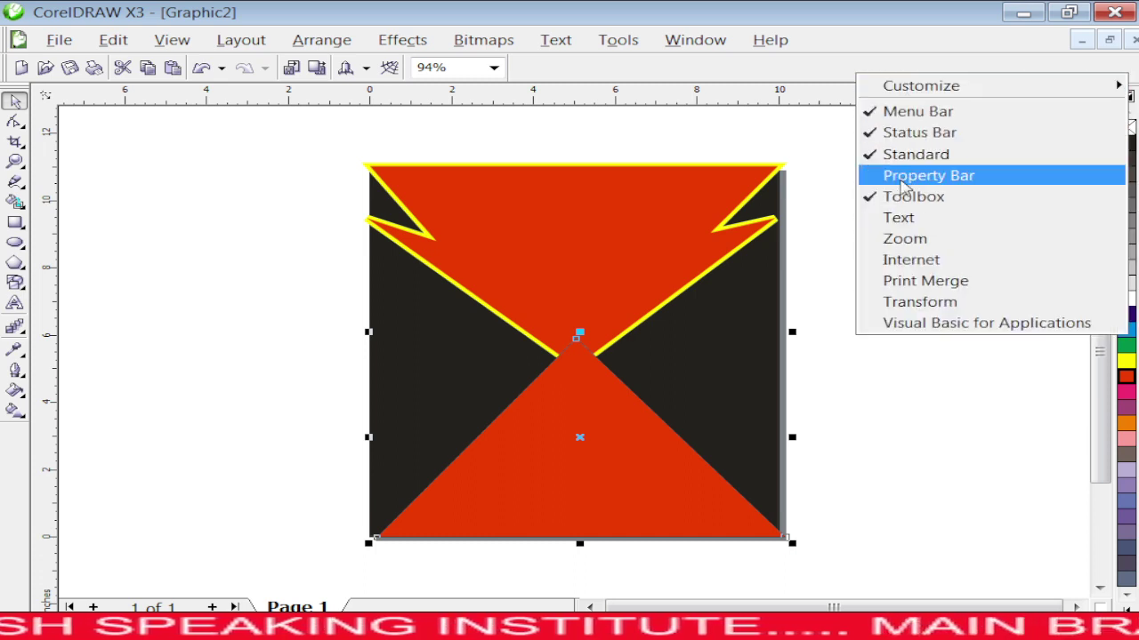
left_click(903, 178)
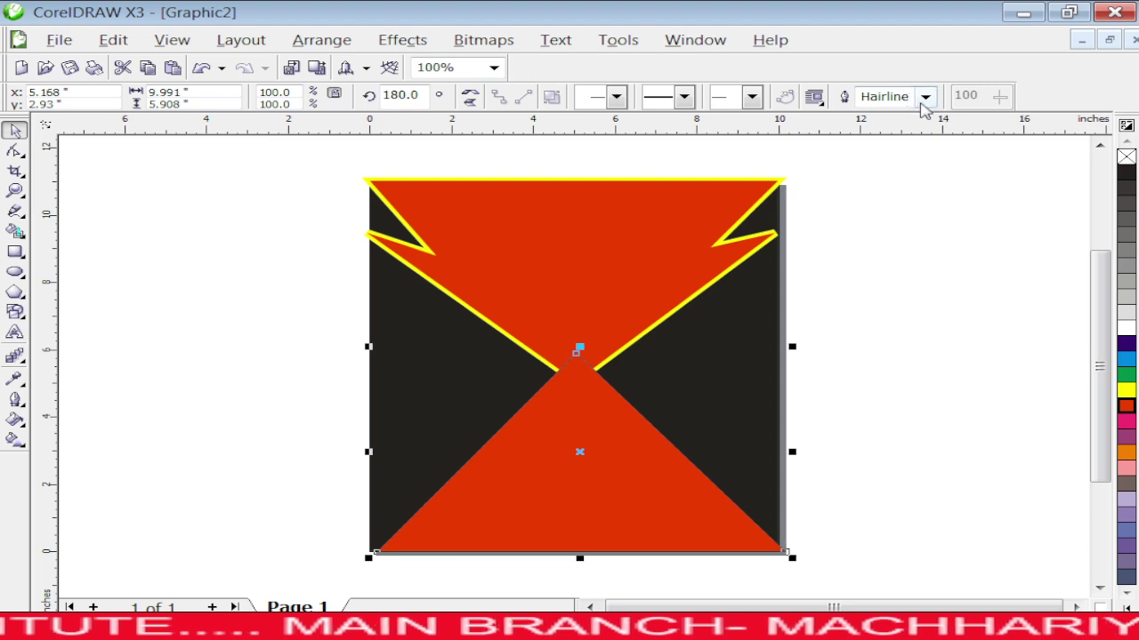
Step: Give the lower red triangle a yellow 16.0 pt outline
left_click(925, 96)
left_click(879, 234)
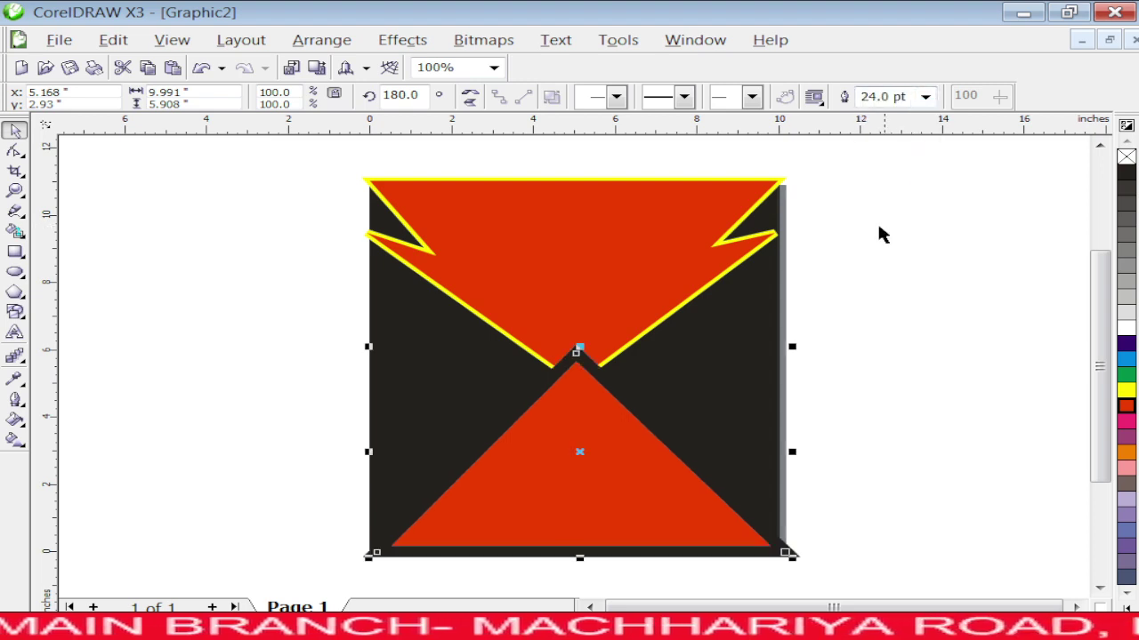
left_click(925, 96)
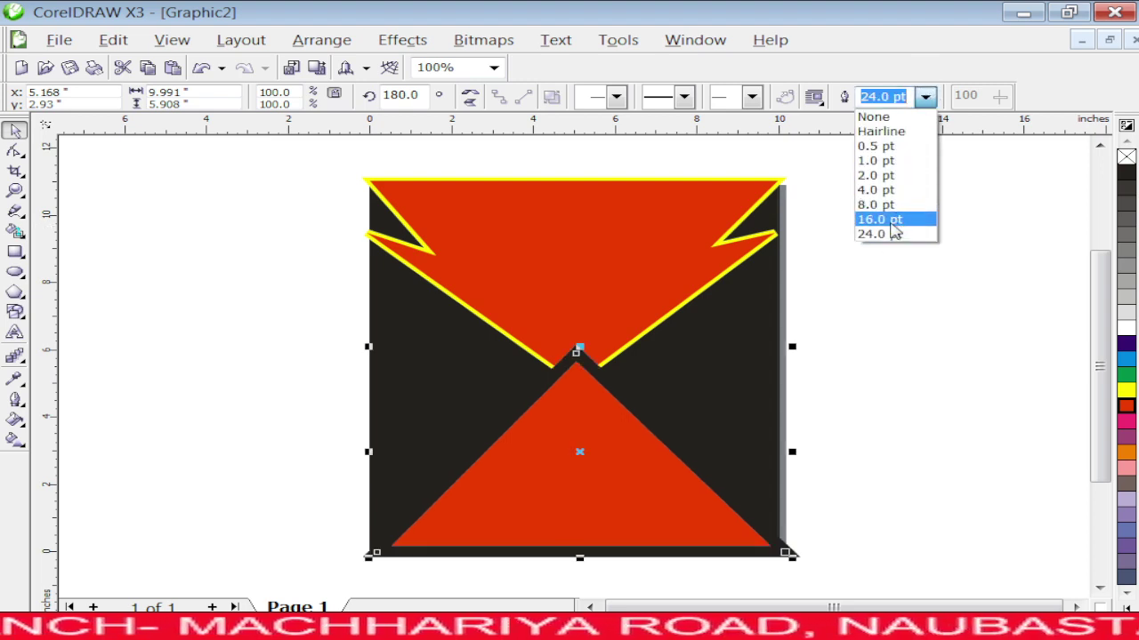
left_click(882, 219)
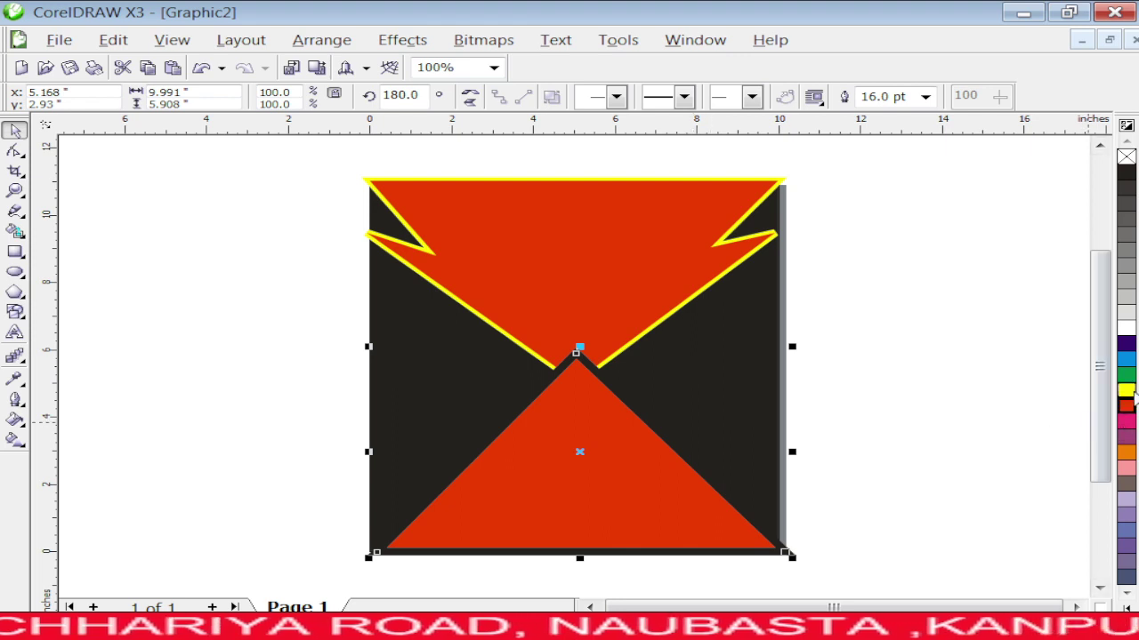
right_click(1125, 391)
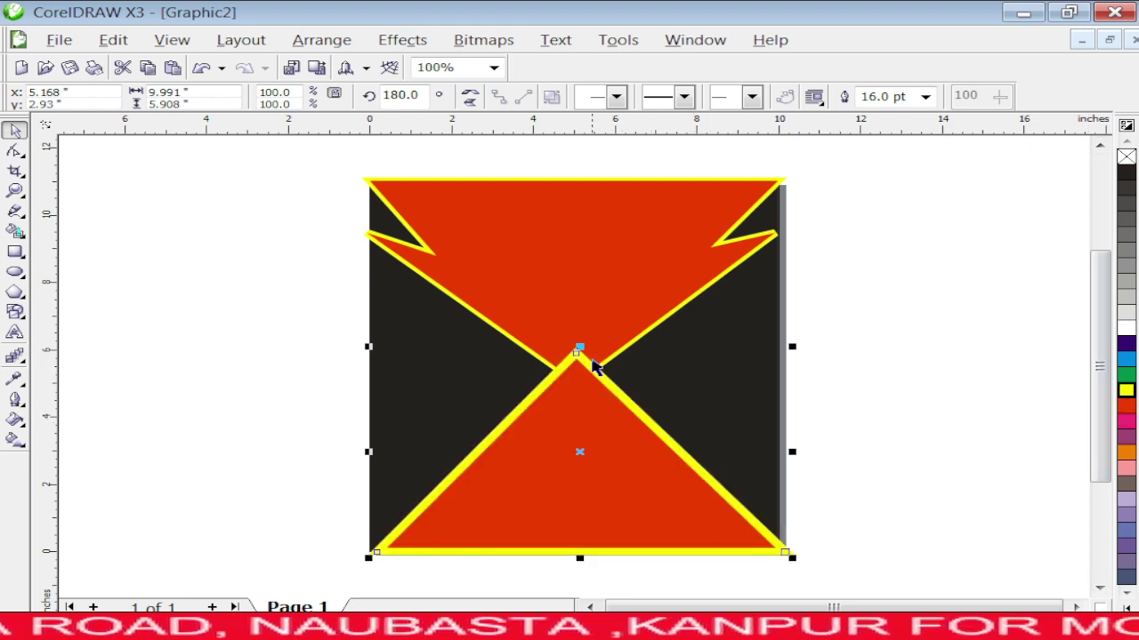
Step: Reduce the lower triangle's height to about 5.2 inches, keeping its base in place
left_click_drag(578, 350, 578, 368)
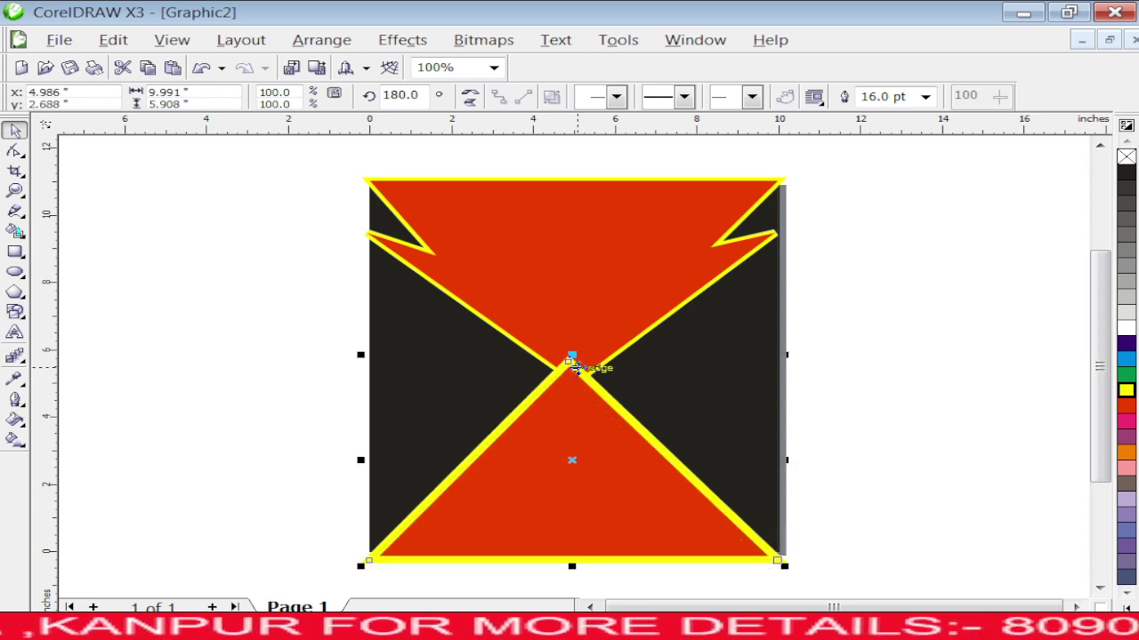
key("ctrl+z")
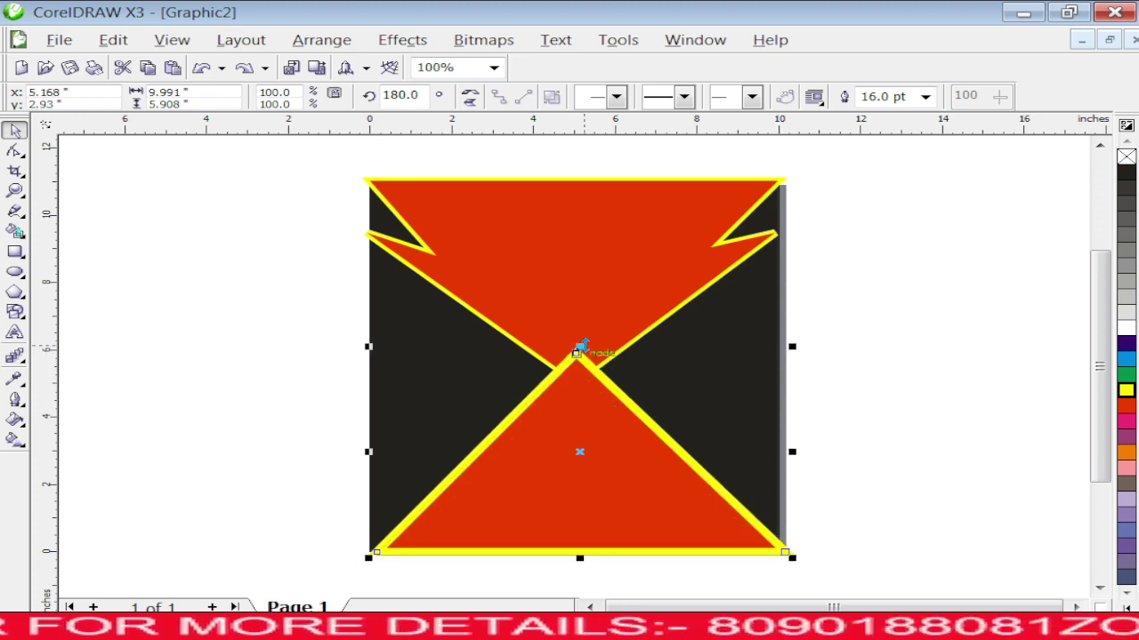
left_click_drag(584, 345, 579, 373)
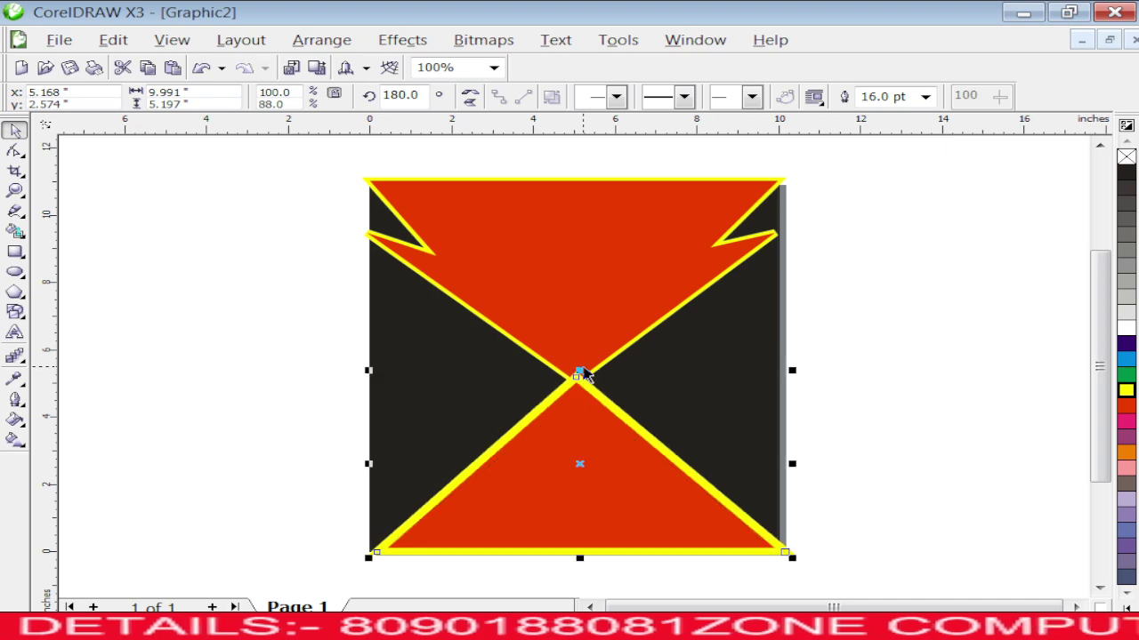
Step: Place the lower triangle's outline behind the fill, scaled with the image, and reduce the triangle's height to about 4.76 inches
left_click(16, 400)
left_click(56, 408)
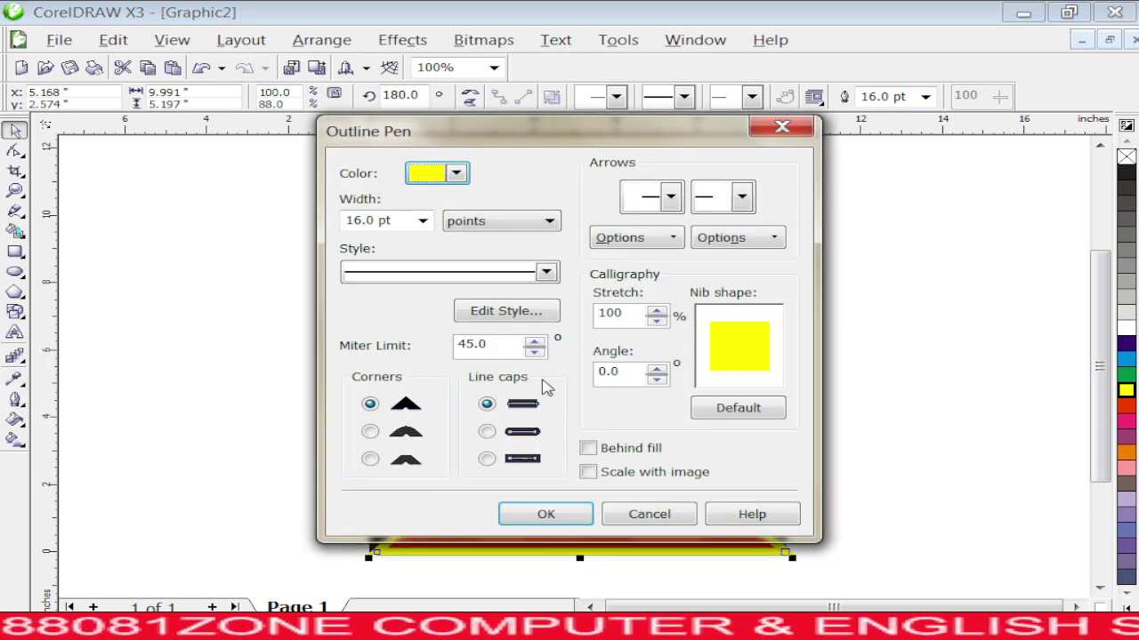
left_click(606, 454)
left_click(606, 471)
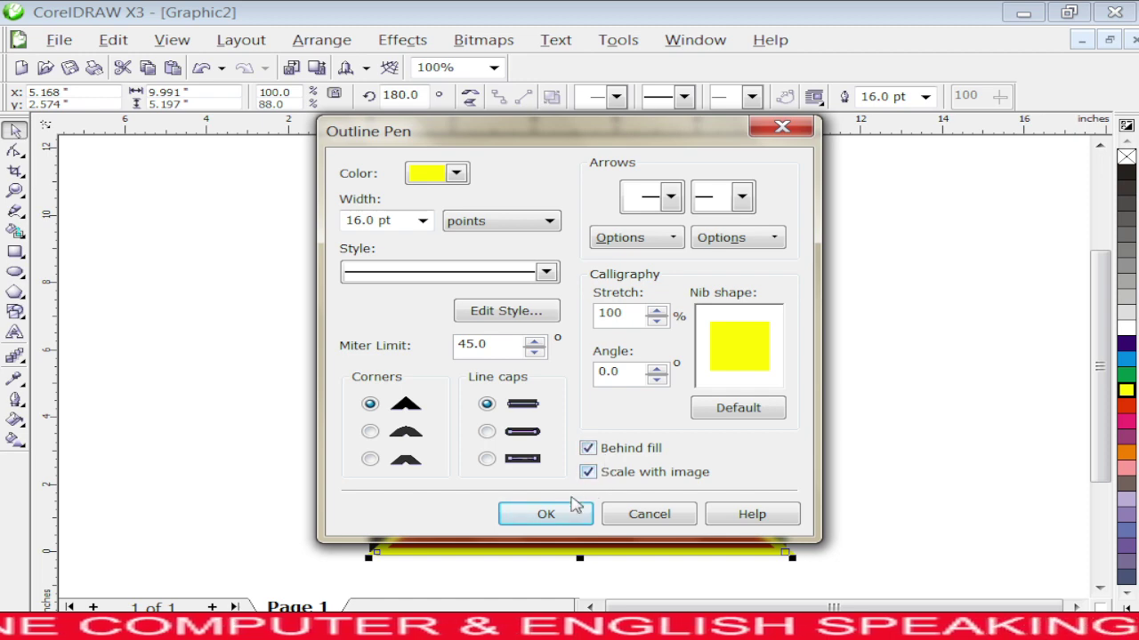
left_click(556, 514)
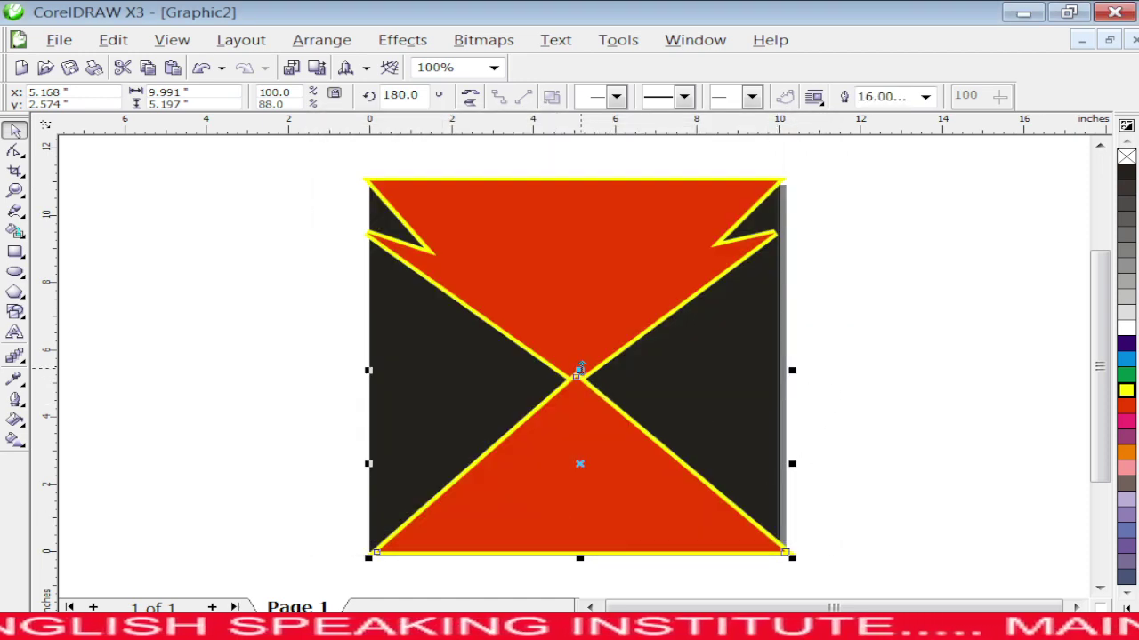
left_click_drag(580, 368, 577, 382)
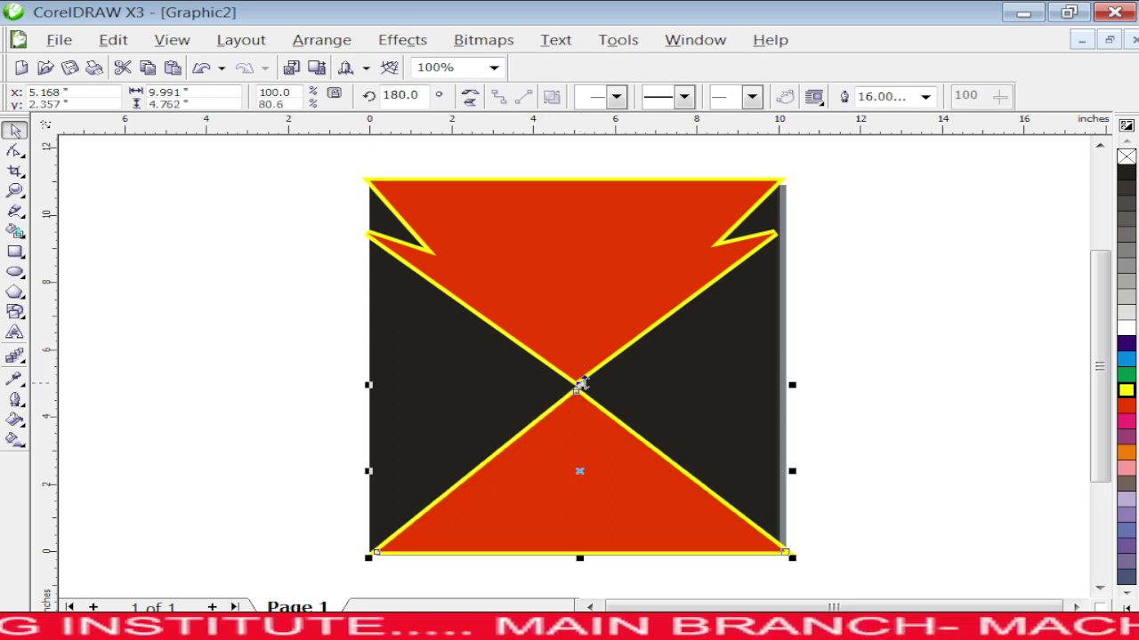
left_click(916, 441)
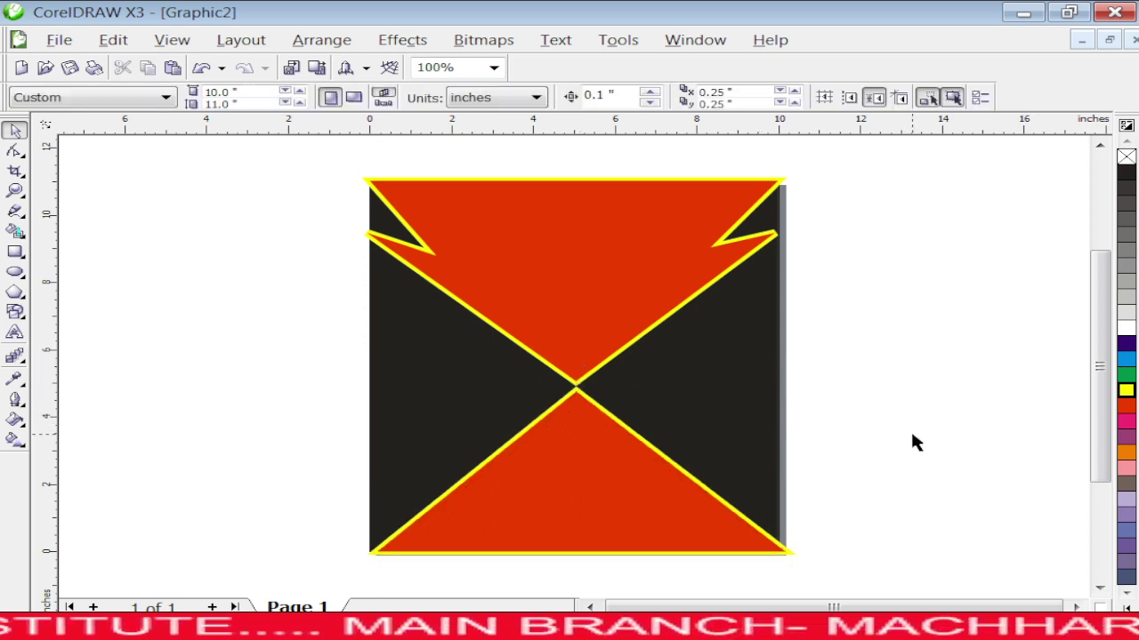
Step: Reduce the upper red shape's height to about 5.66 inches and nudge it up by 0.2 inches
left_click(569, 319)
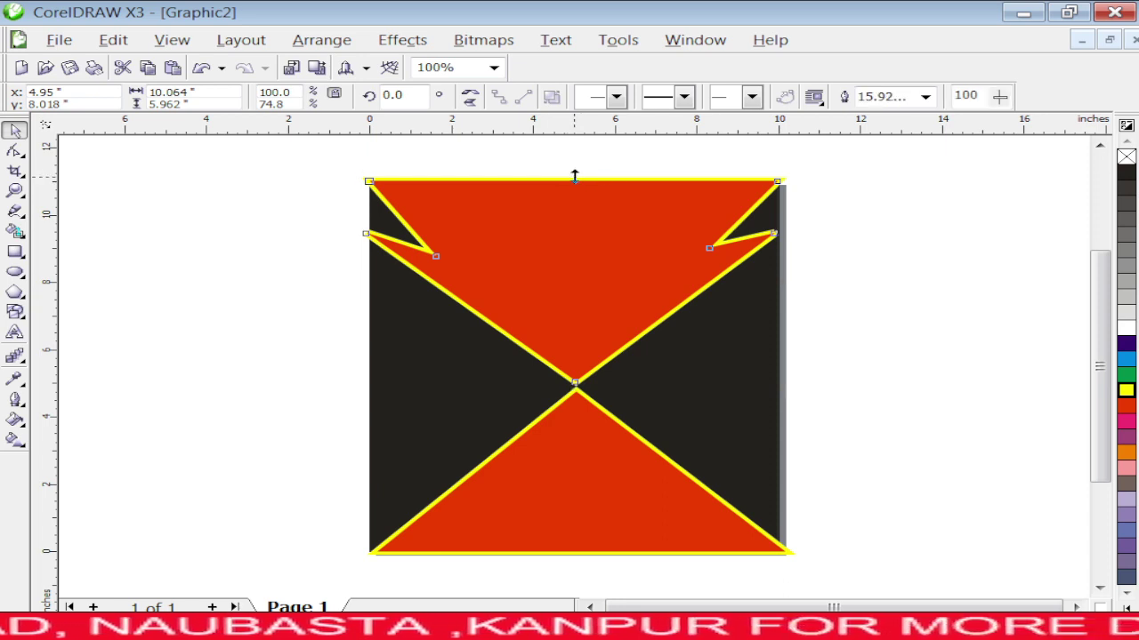
left_click_drag(574, 175, 578, 187)
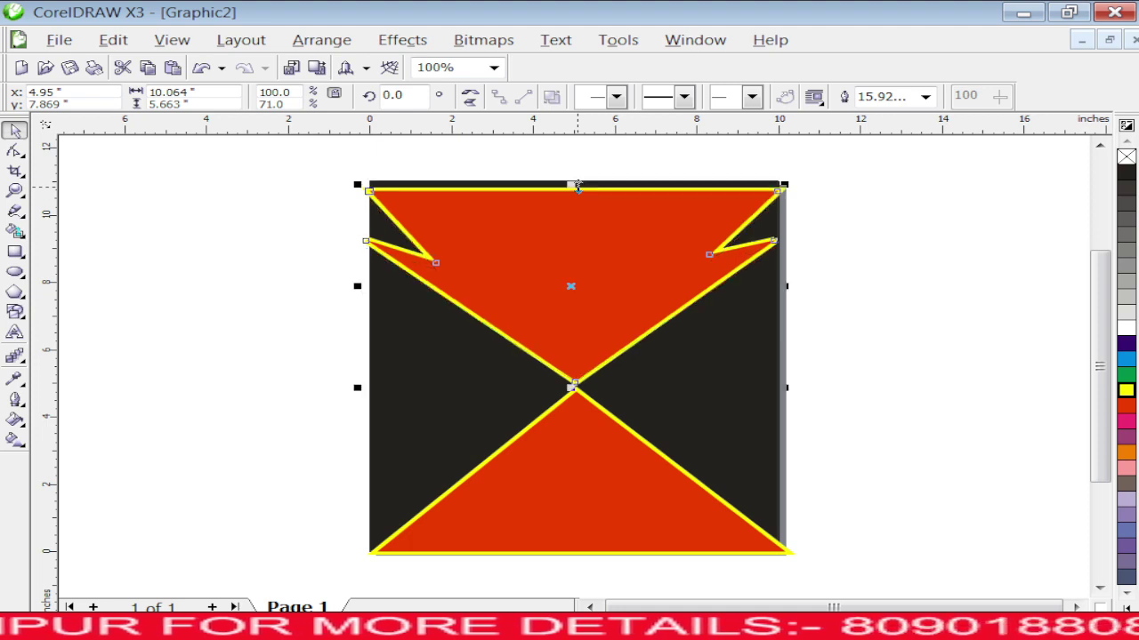
key("Up")
key("Up")
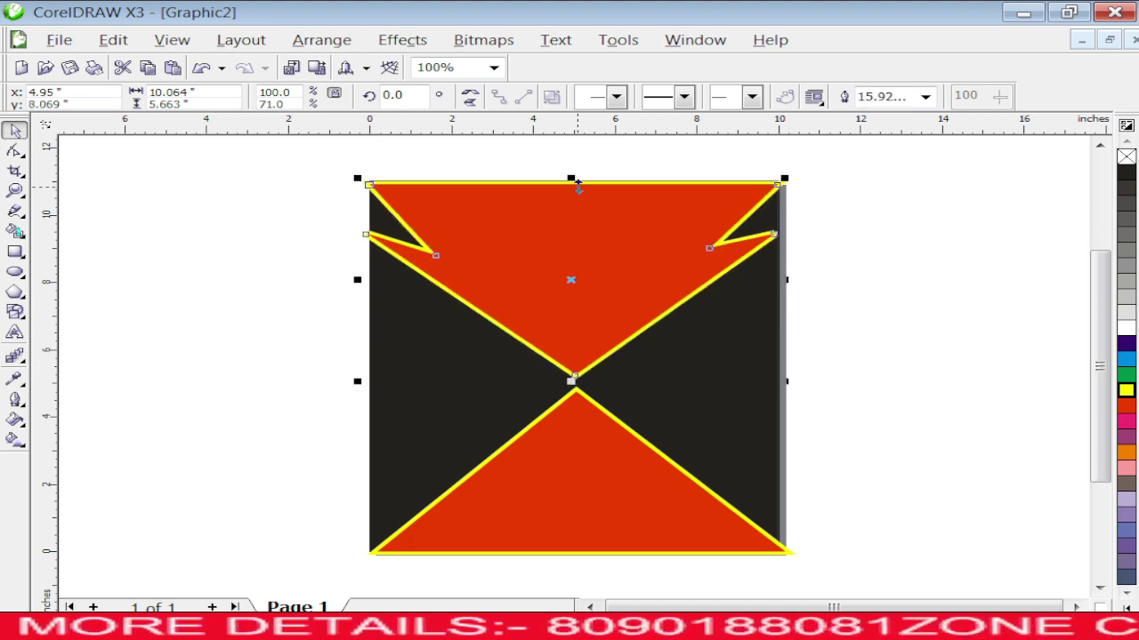
left_click(871, 341)
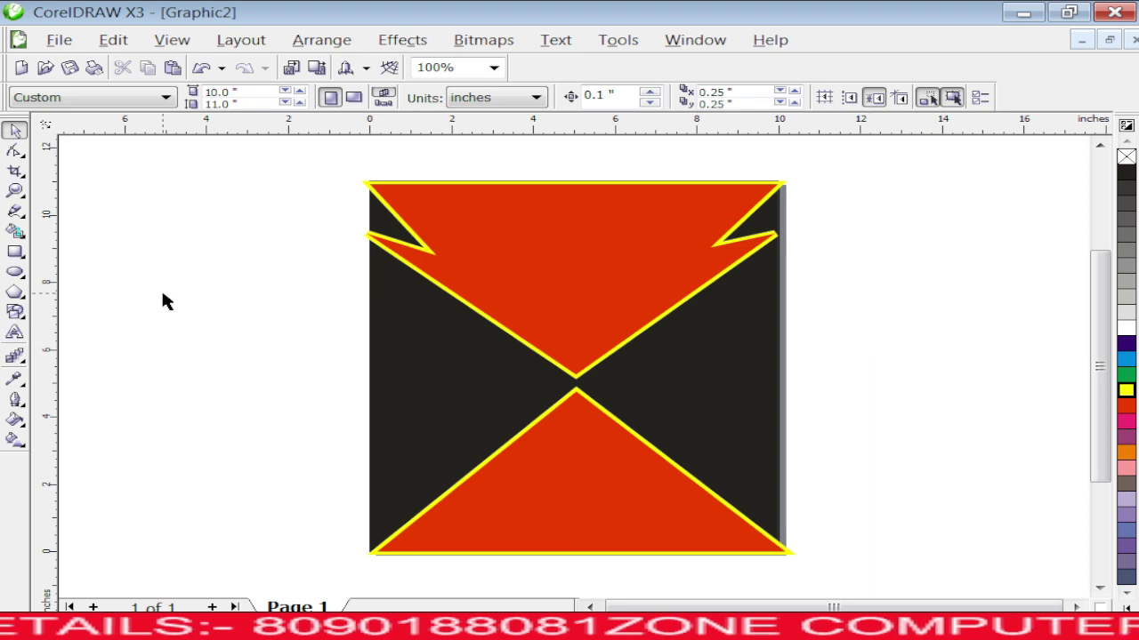
Step: Draw a symmetrical spiral with 4 revolutions over the black area to the right of where the two red shapes meet
left_click(22, 319)
left_click(20, 297)
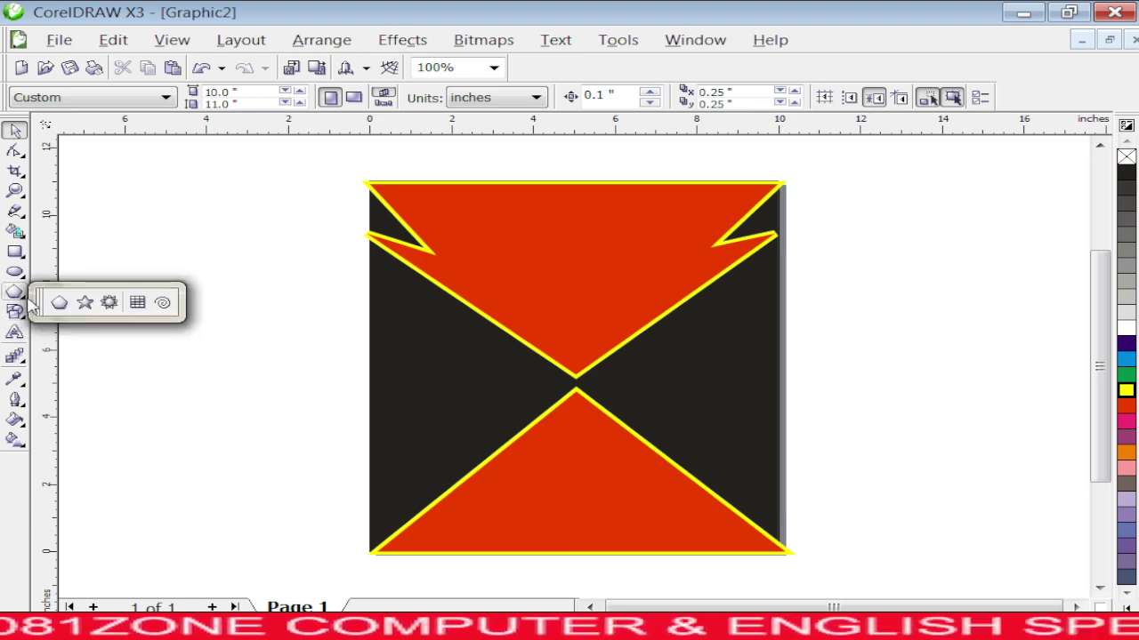
left_click(164, 303)
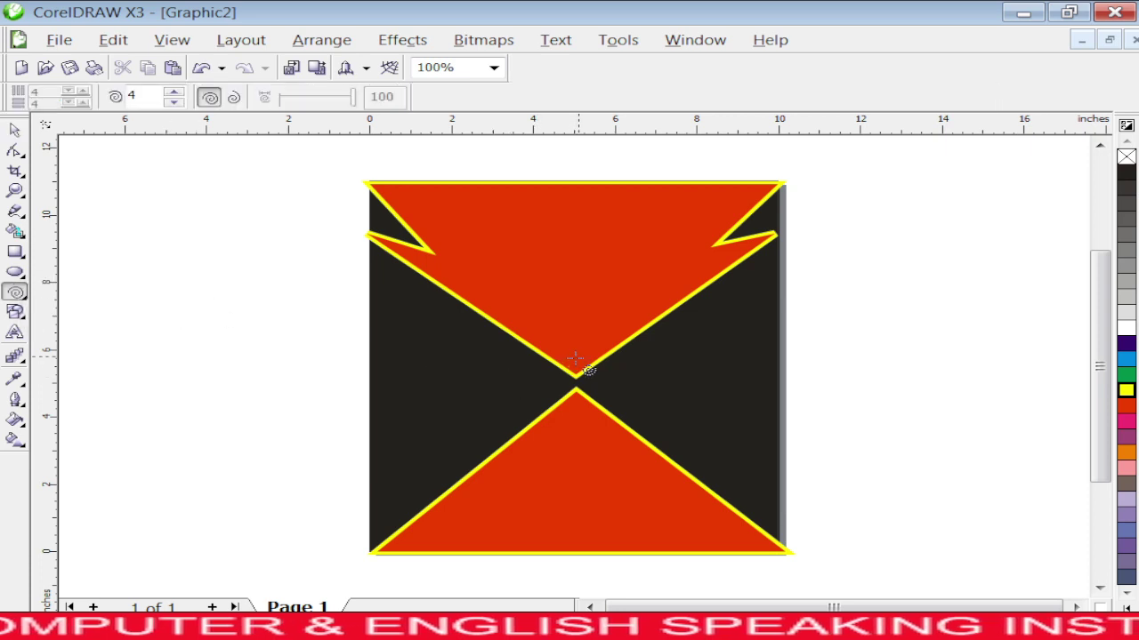
left_click_drag(579, 320, 756, 457)
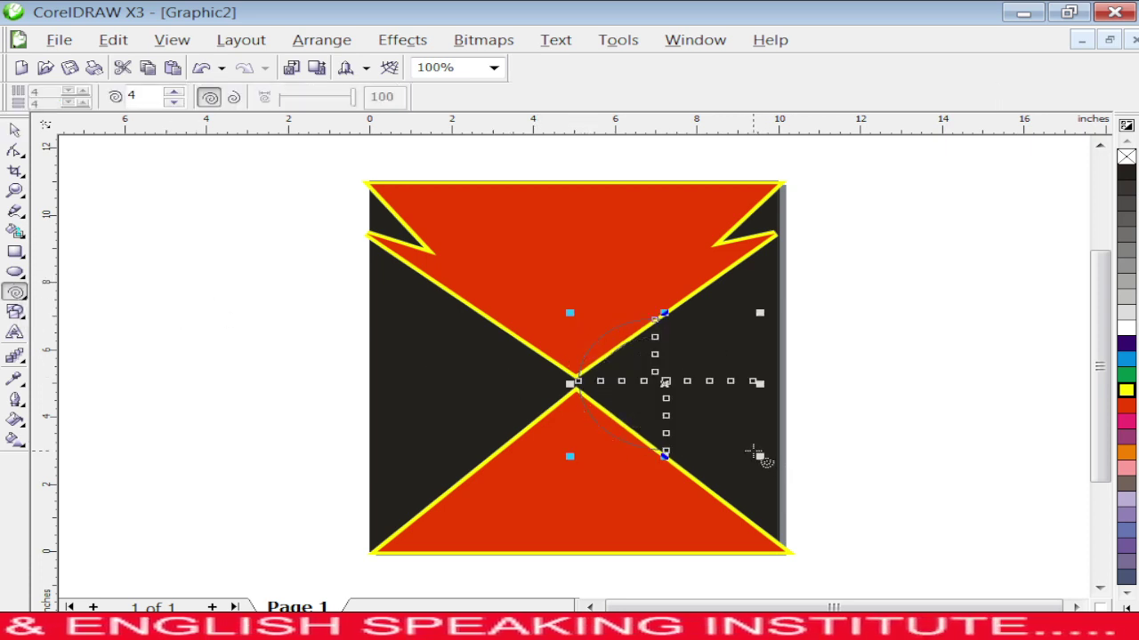
Step: Give the spiral the thickest preset outline and colour that outline green
left_click(15, 401)
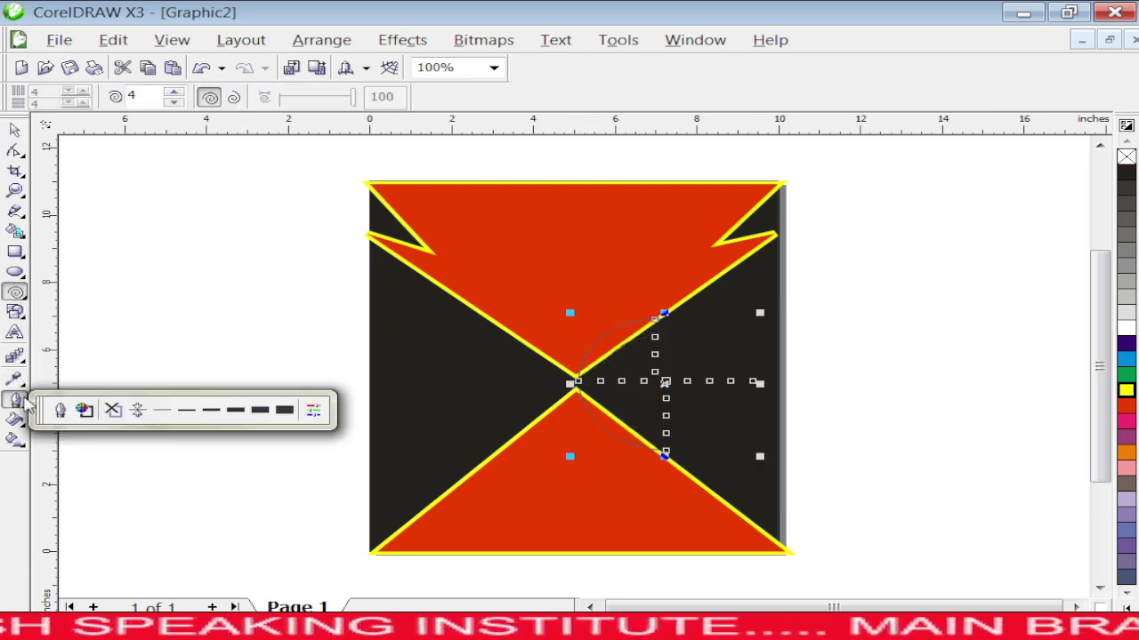
left_click(284, 411)
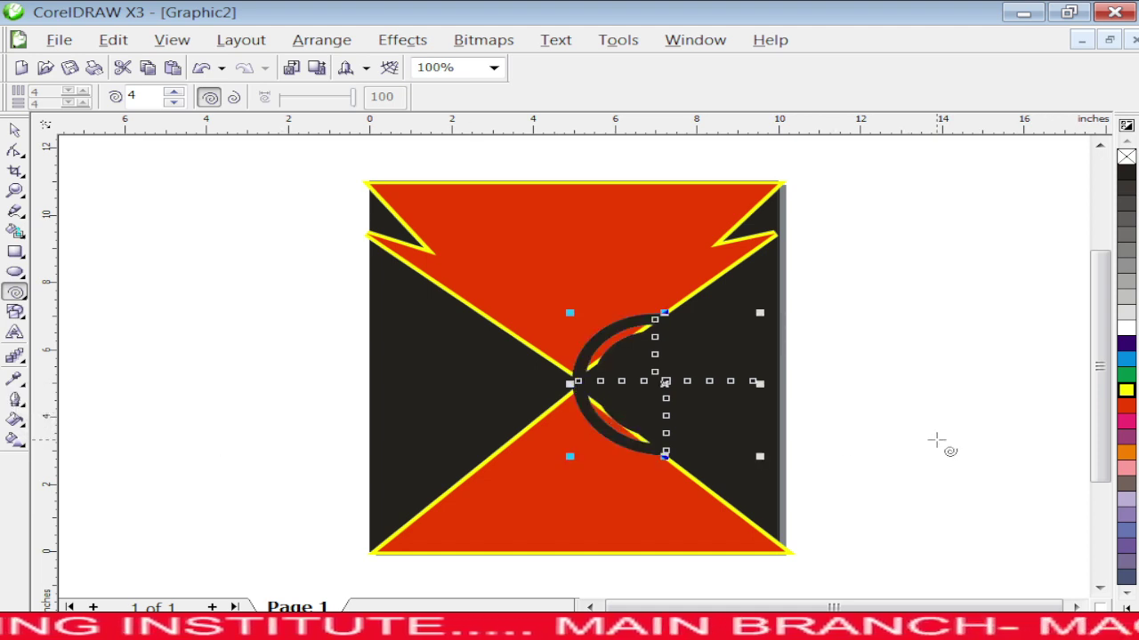
right_click(1125, 374)
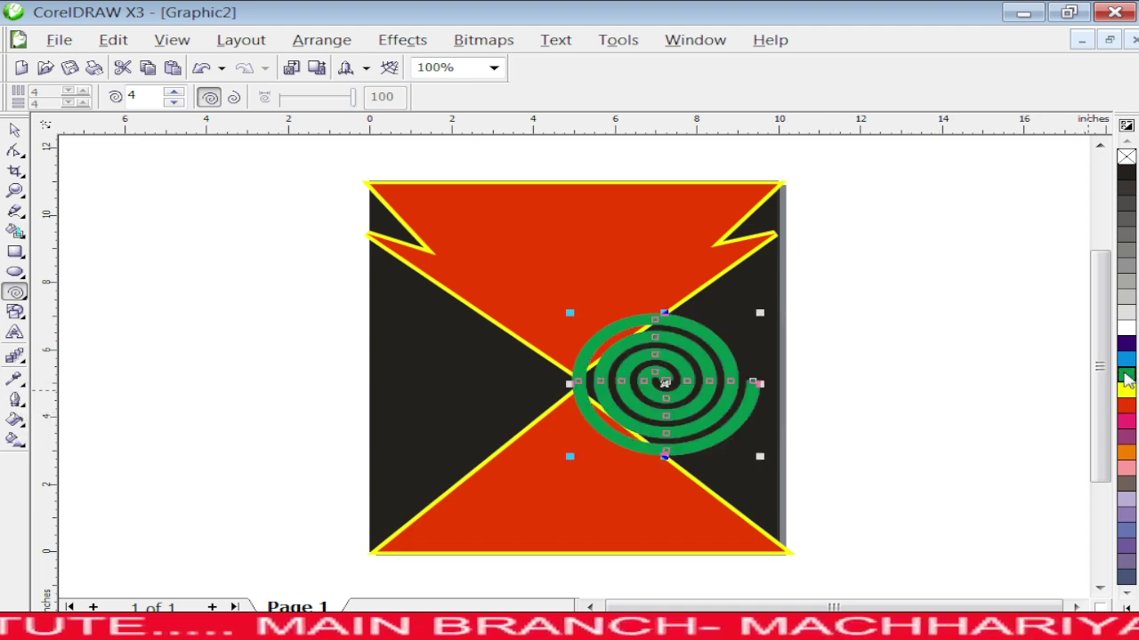
key("Escape")
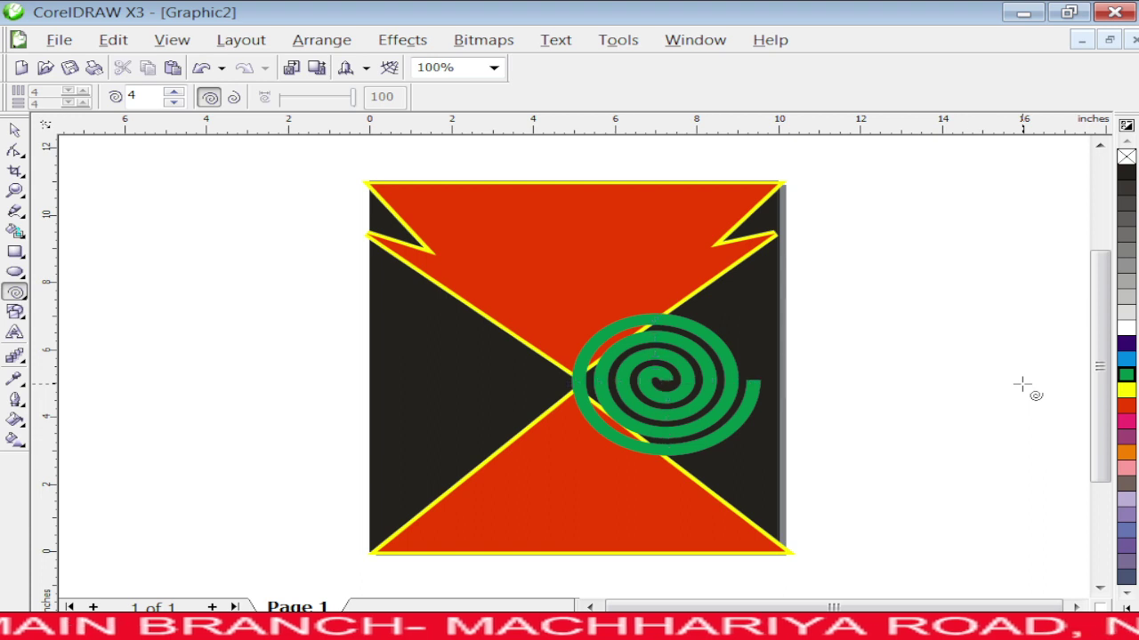
Step: Draw a short Artistic Media preset stroke with a 1.0 inch width in the empty area left of the page
left_click(14, 215)
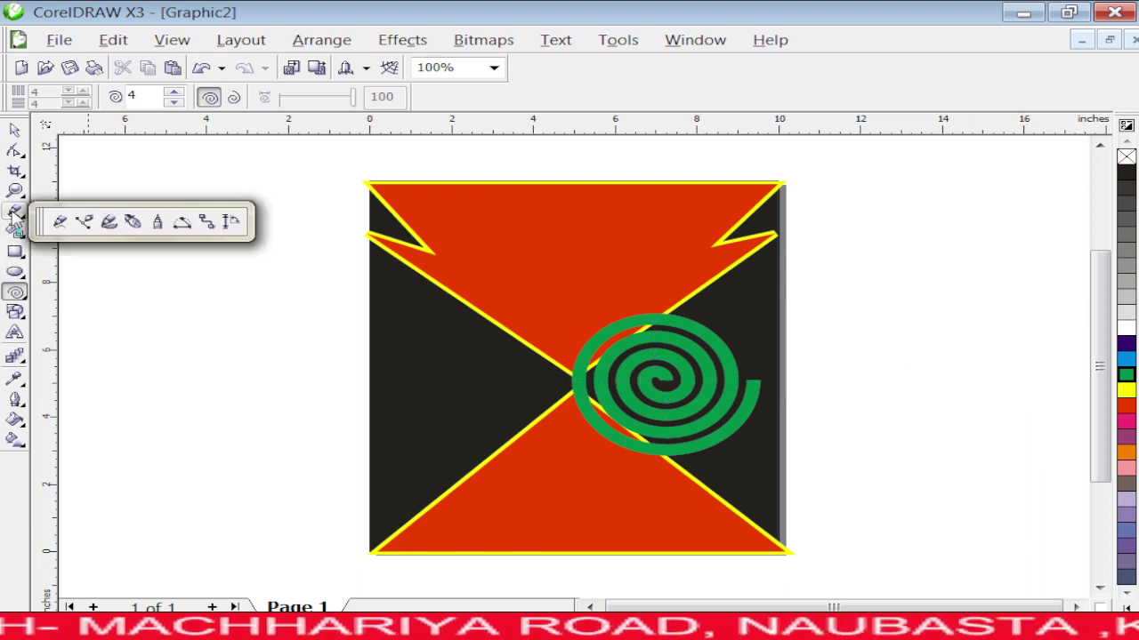
left_click(109, 224)
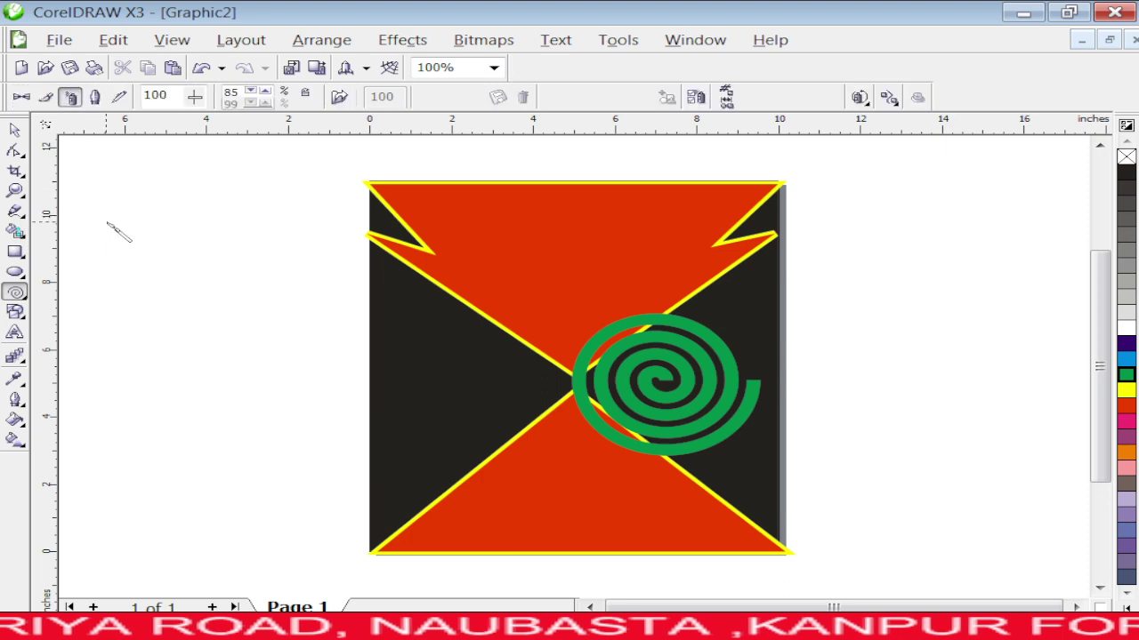
left_click(45, 99)
left_click(22, 97)
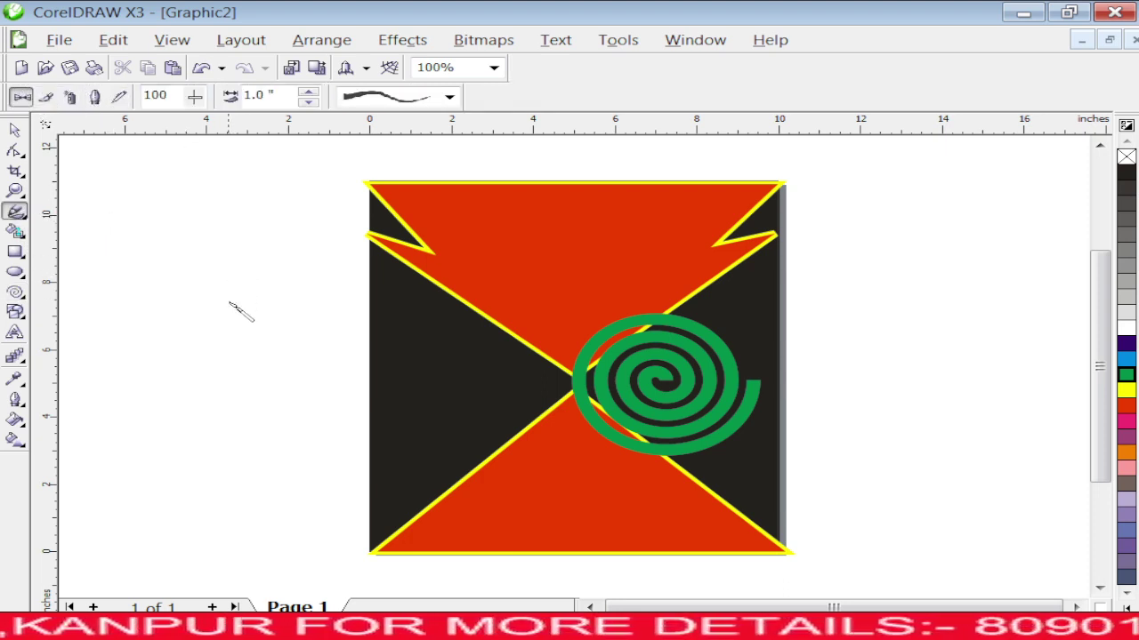
mouse_move(229, 304)
left_mouse_down()
mouse_move(210, 287)
mouse_move(226, 258)
mouse_move(253, 293)
left_mouse_up()
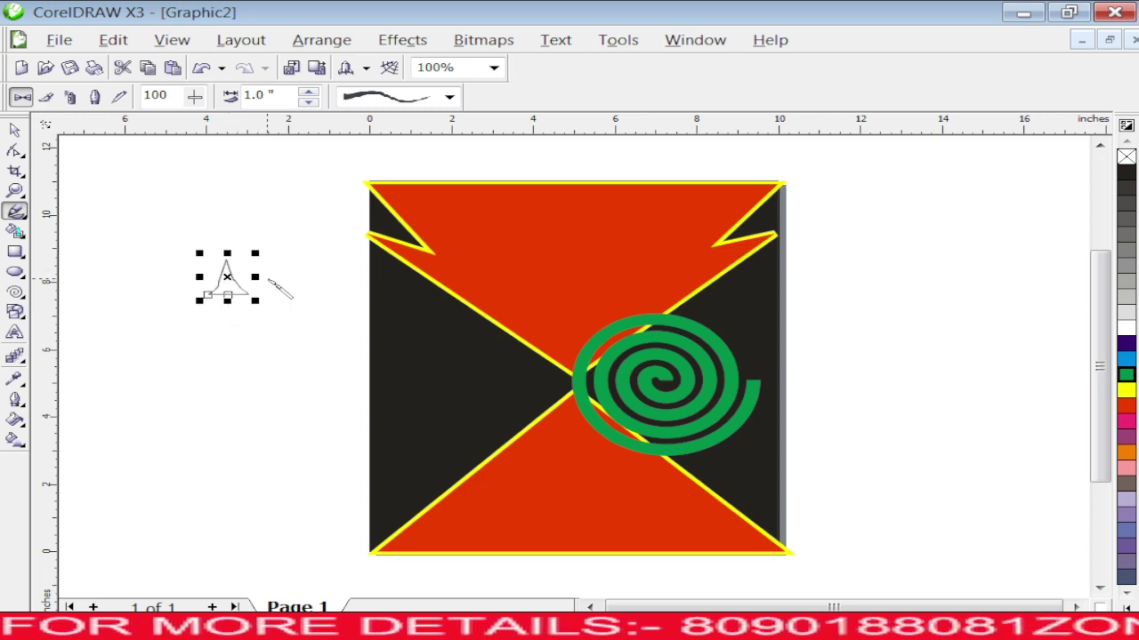
Step: Fill the Artistic Media stroke light grey, then narrow it and place it upright just above the spiral's outer end
key("space")
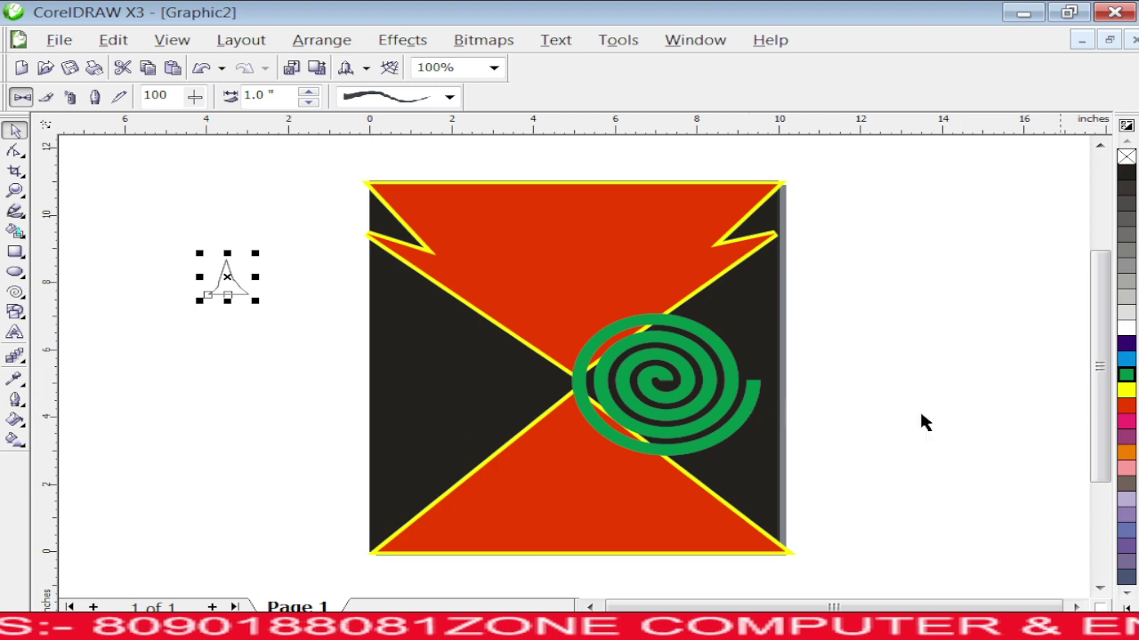
left_click(1123, 303)
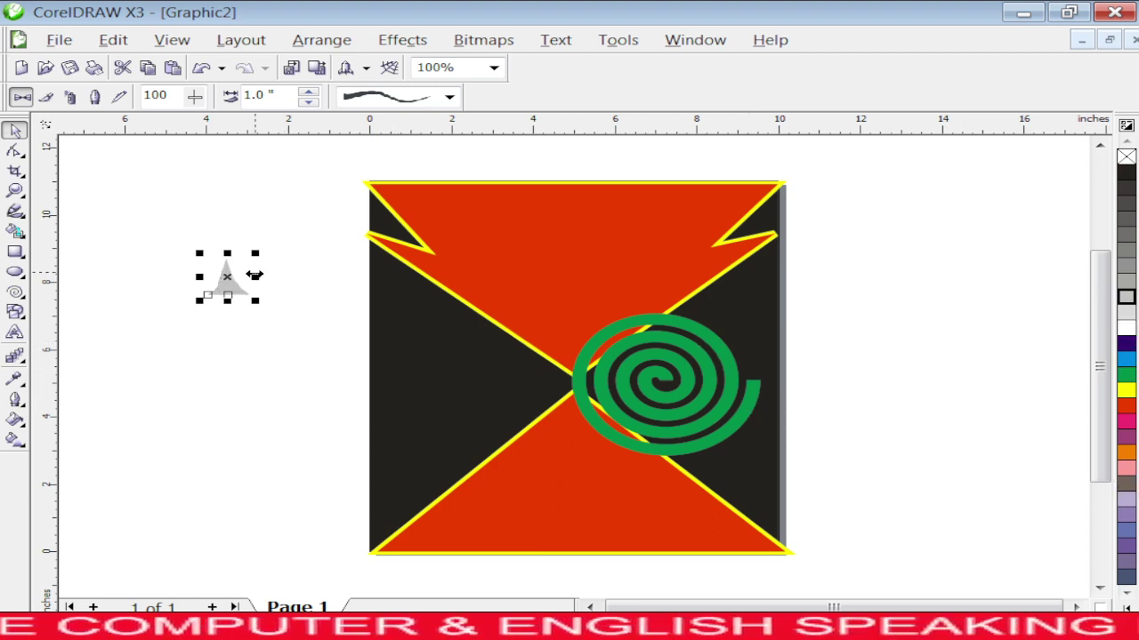
key("F10")
left_click_drag(236, 280, 757, 329)
key("space")
left_click(815, 371)
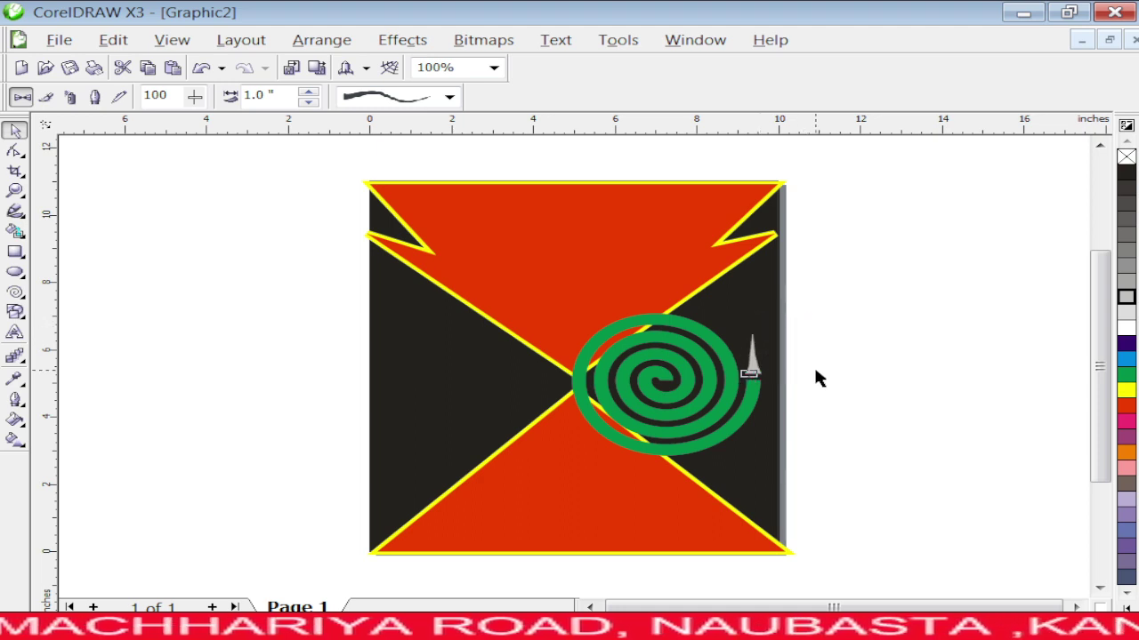
left_click(711, 389)
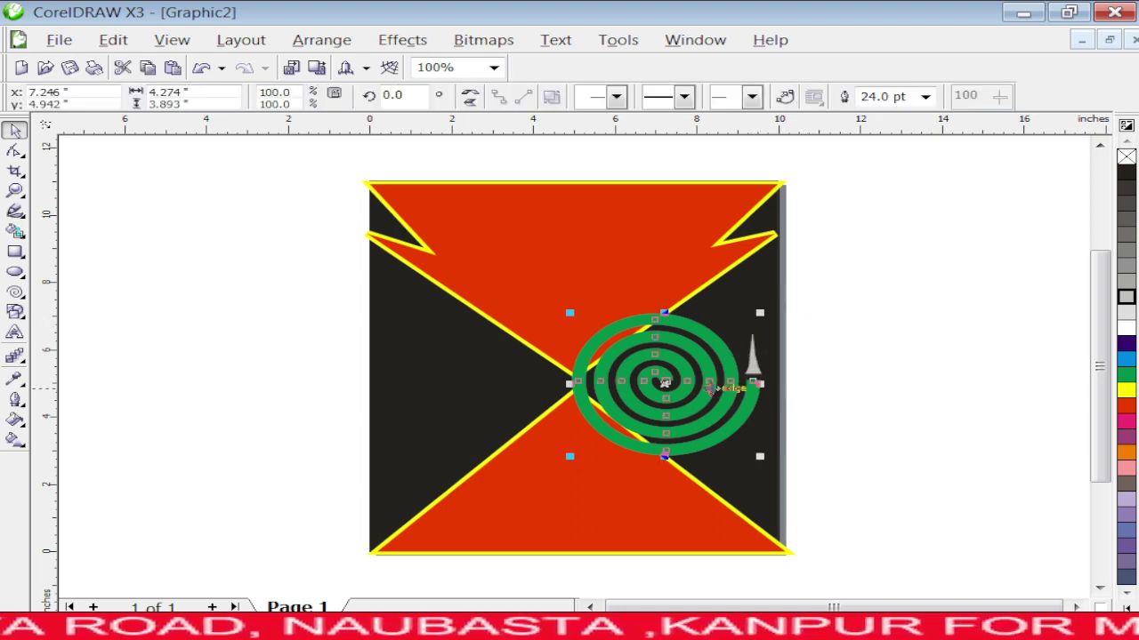
left_click(14, 301)
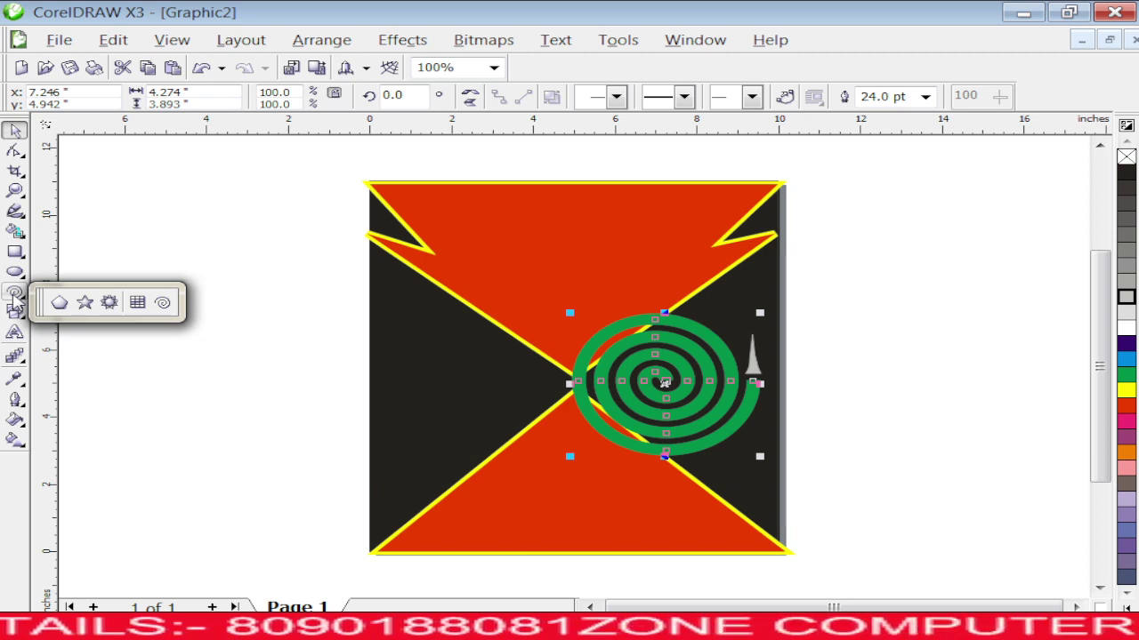
left_click(169, 303)
left_click_drag(148, 241, 303, 392)
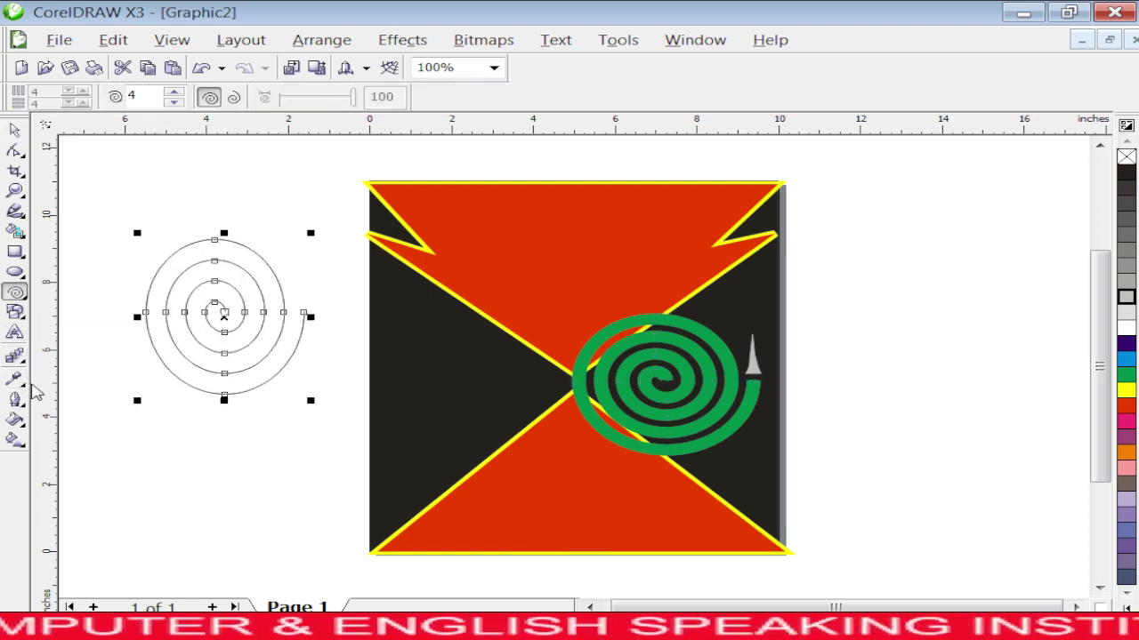
left_click(27, 402)
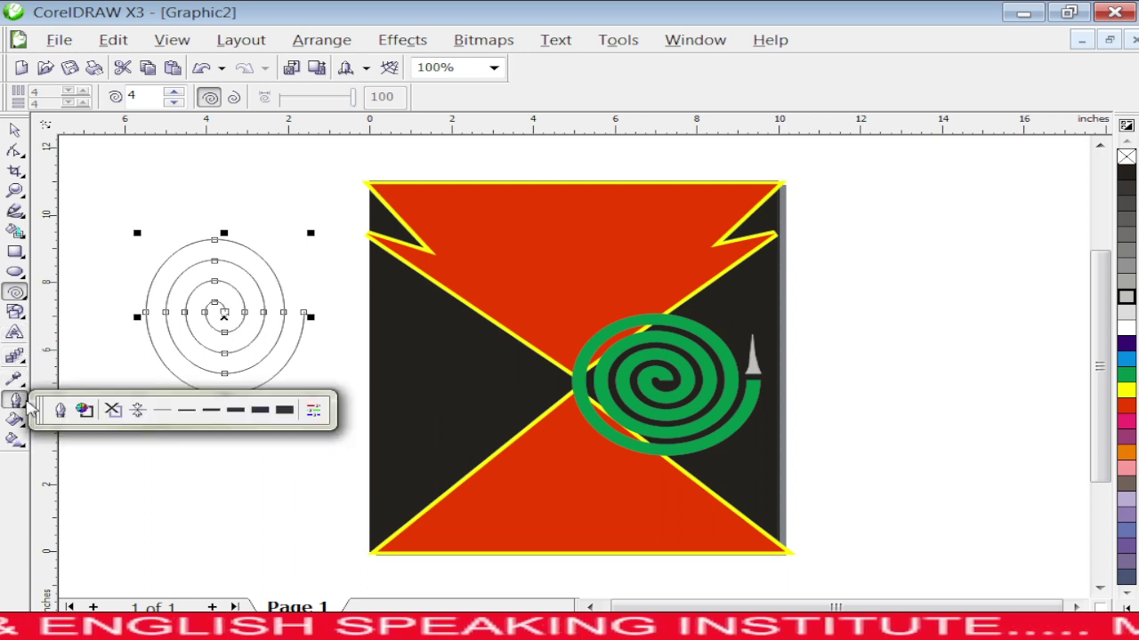
left_click(284, 410)
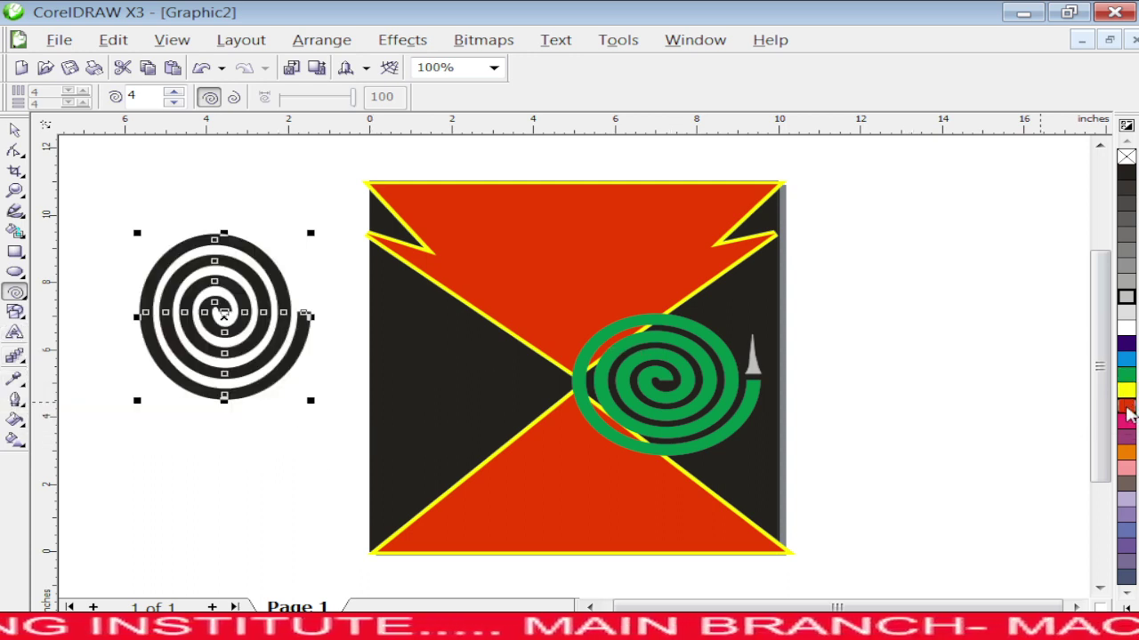
right_click(1126, 407)
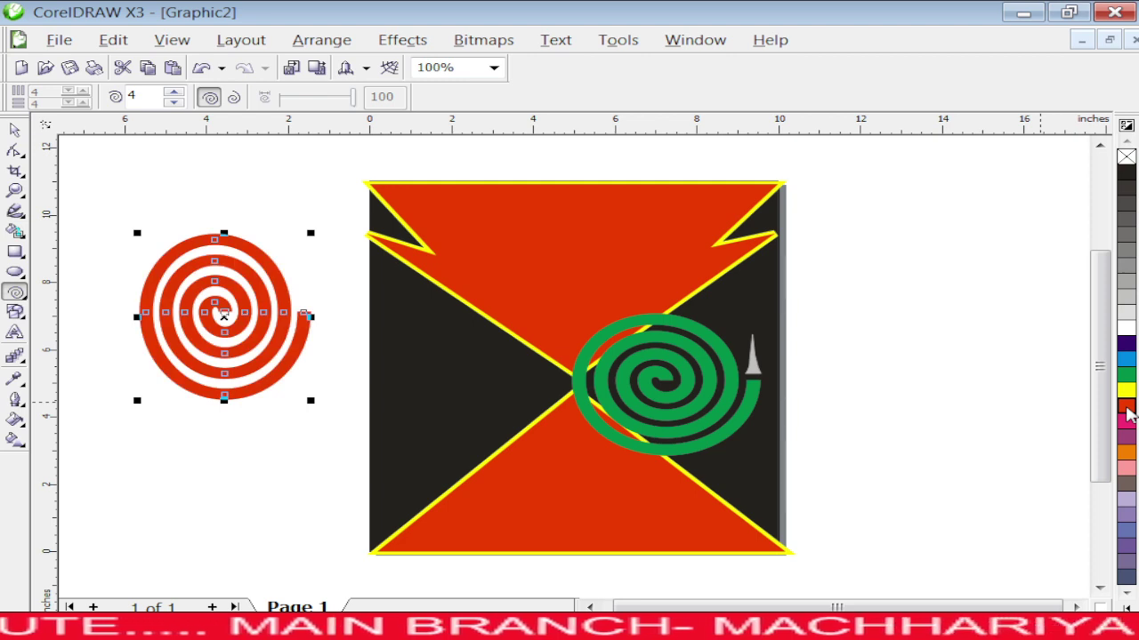
key("Delete")
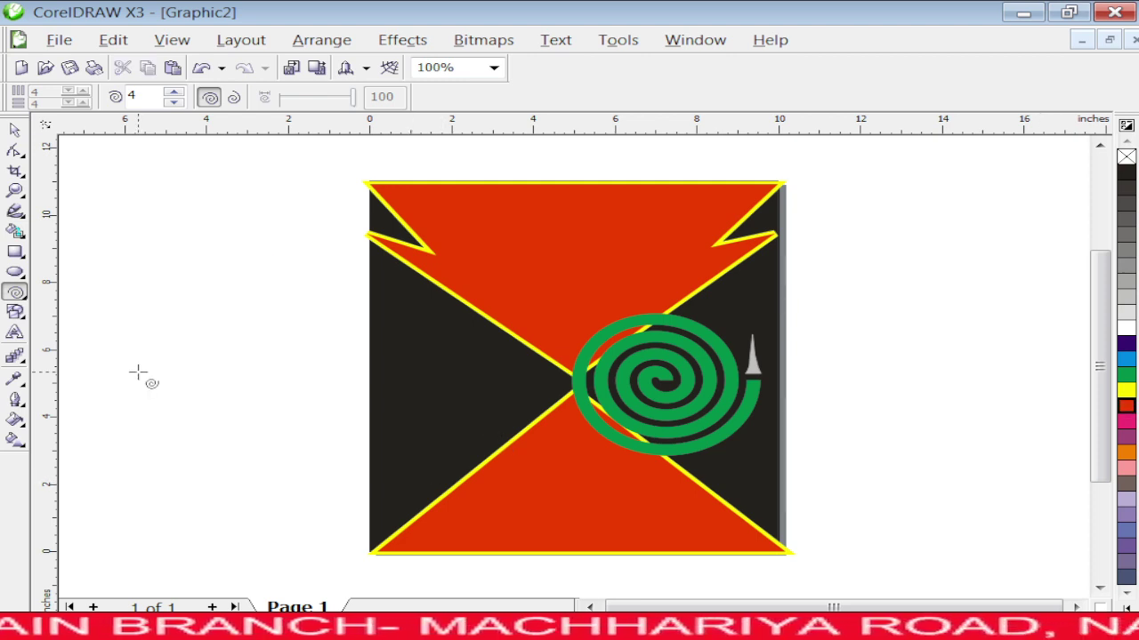
left_click(14, 211)
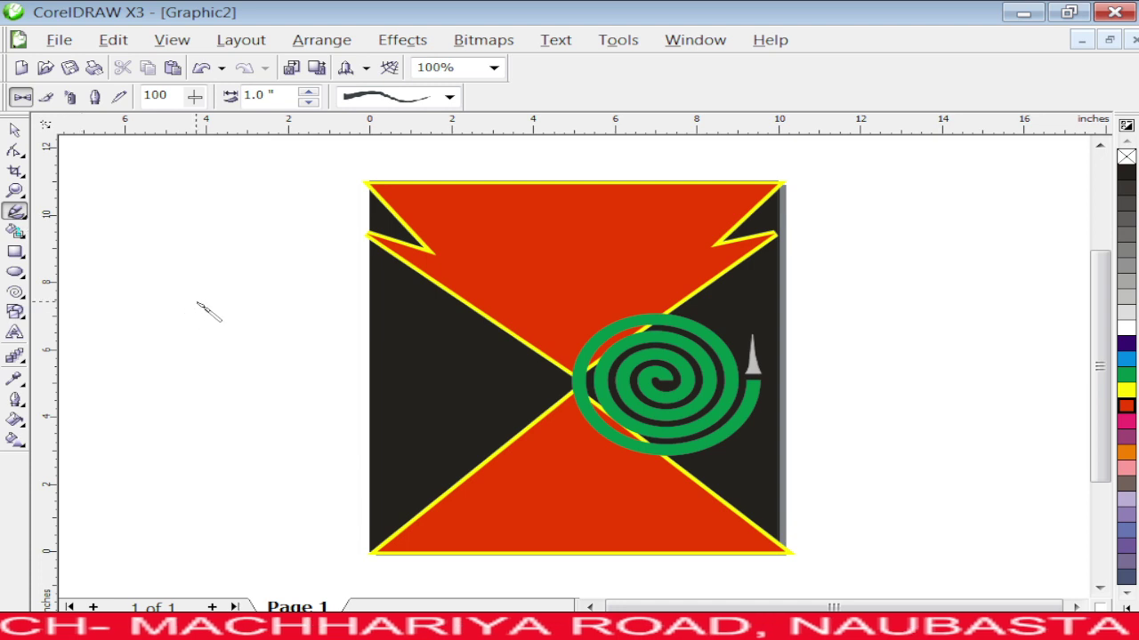
left_click_drag(204, 270, 191, 238)
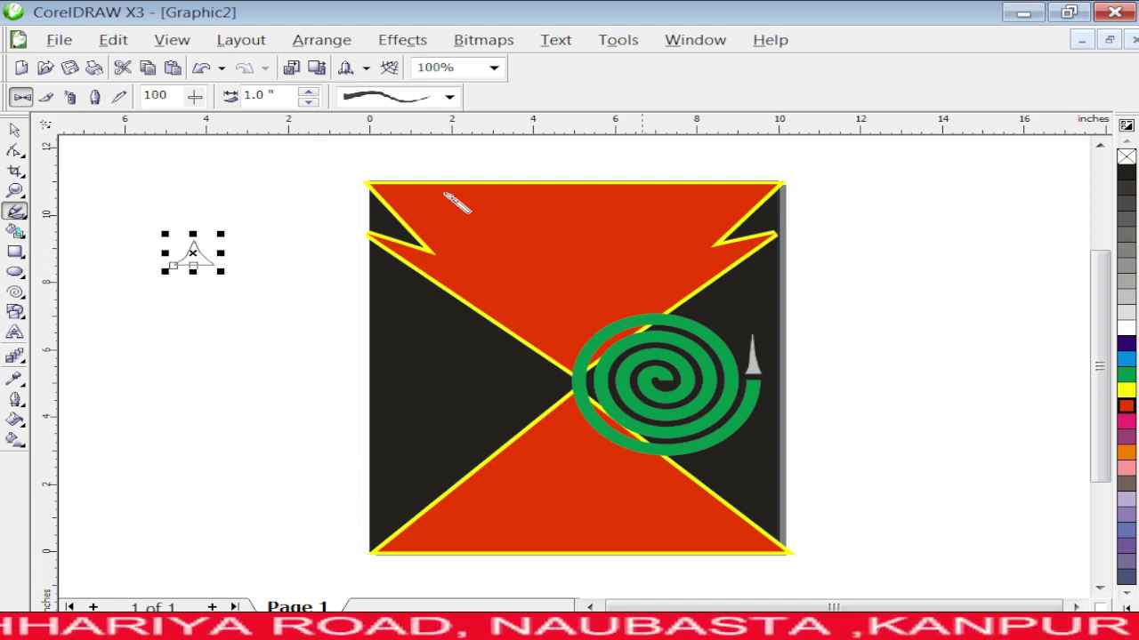
left_click(1122, 315)
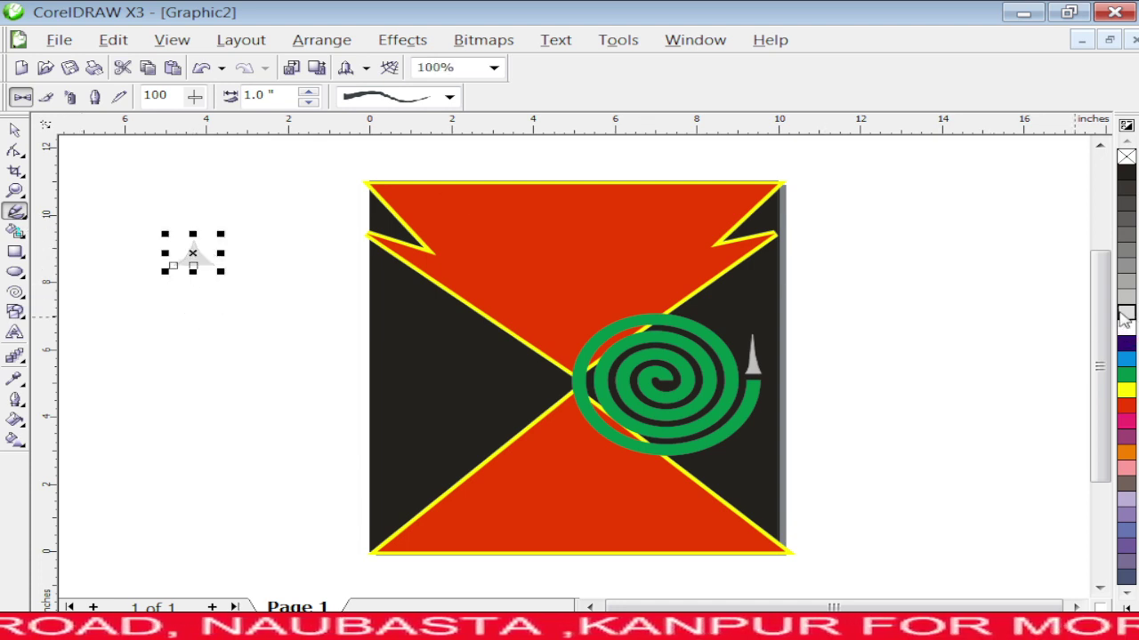
left_click(18, 131)
key("Delete")
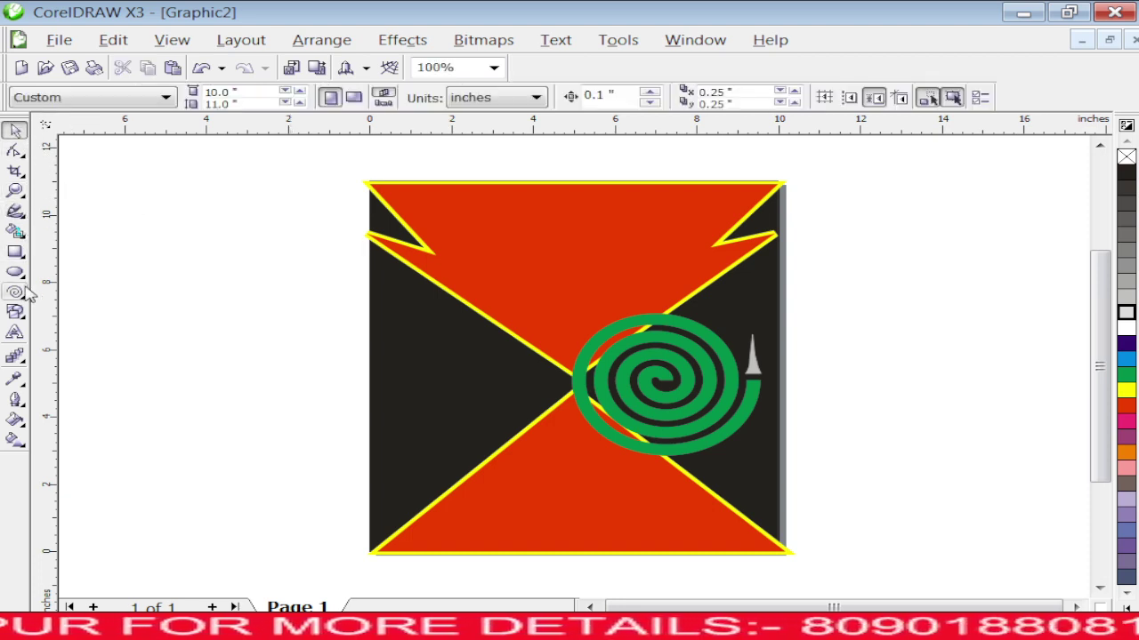
Step: Draw a rectangle about 0.35 by 0.22 inches in the gap between the grey tip and the spiral's outer end and fill it red
left_click(15, 191)
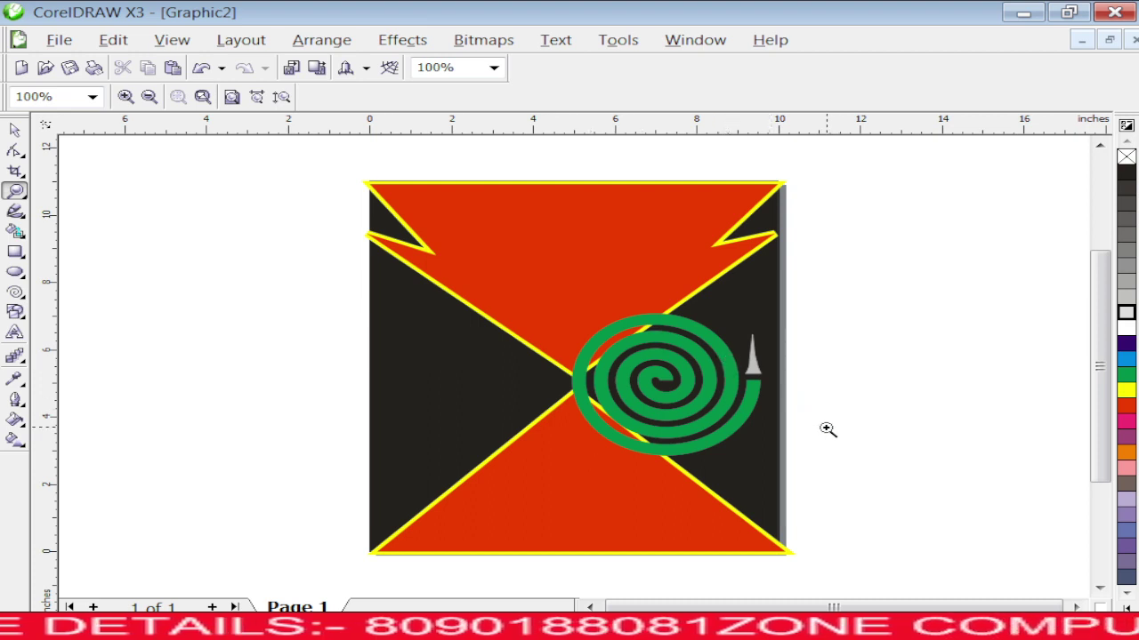
left_click_drag(739, 364, 805, 426)
left_click(15, 252)
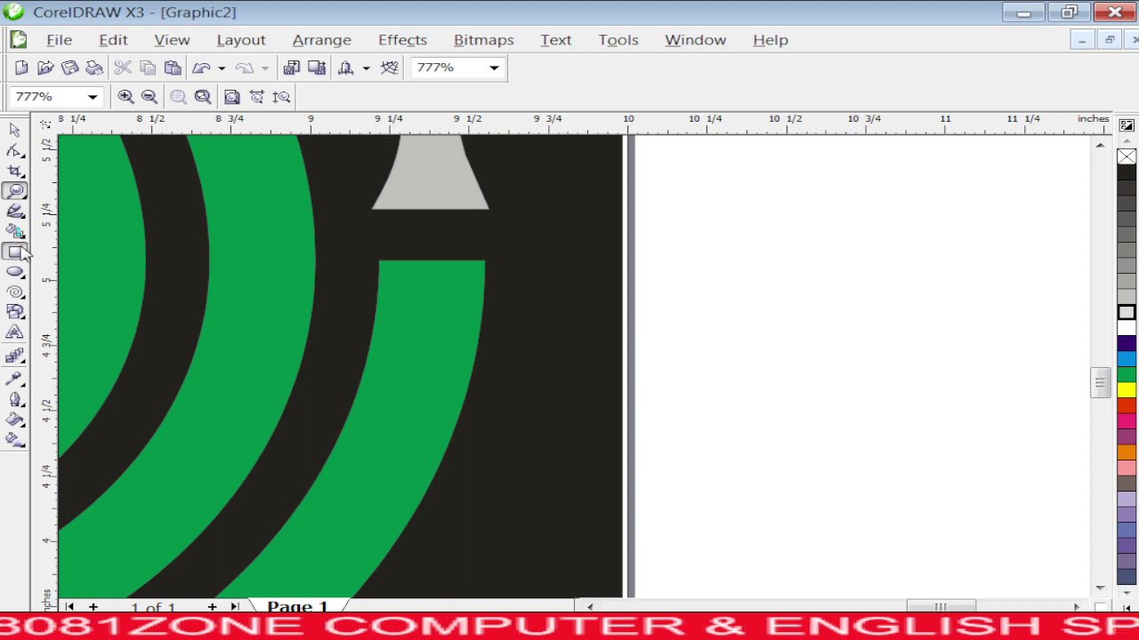
left_click_drag(372, 209, 483, 268)
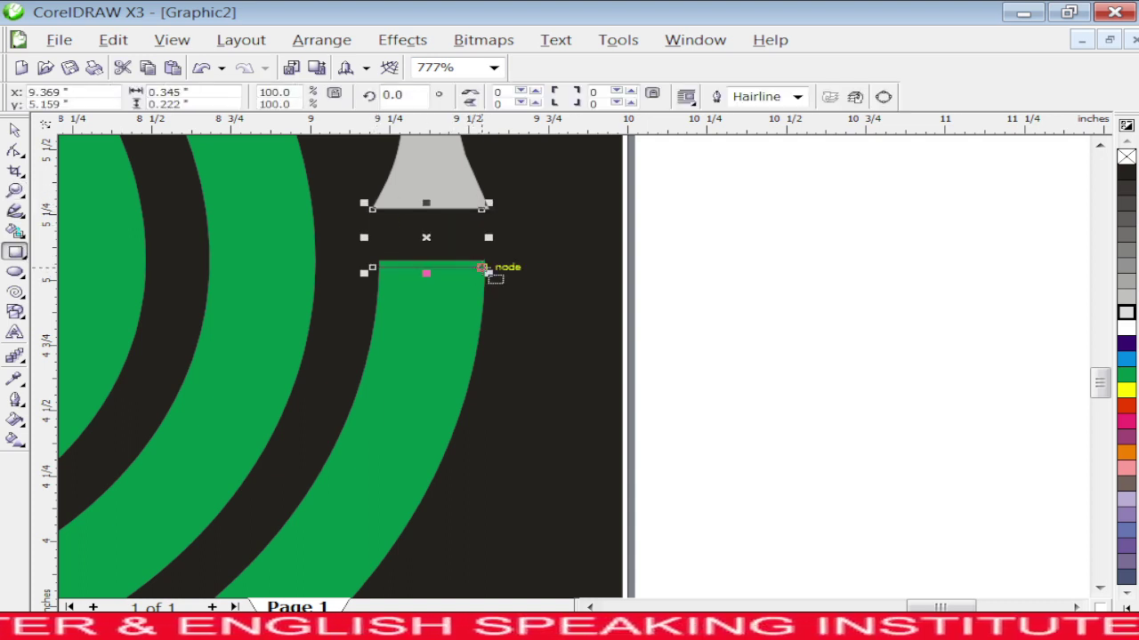
key("Right")
key("Left")
key("space")
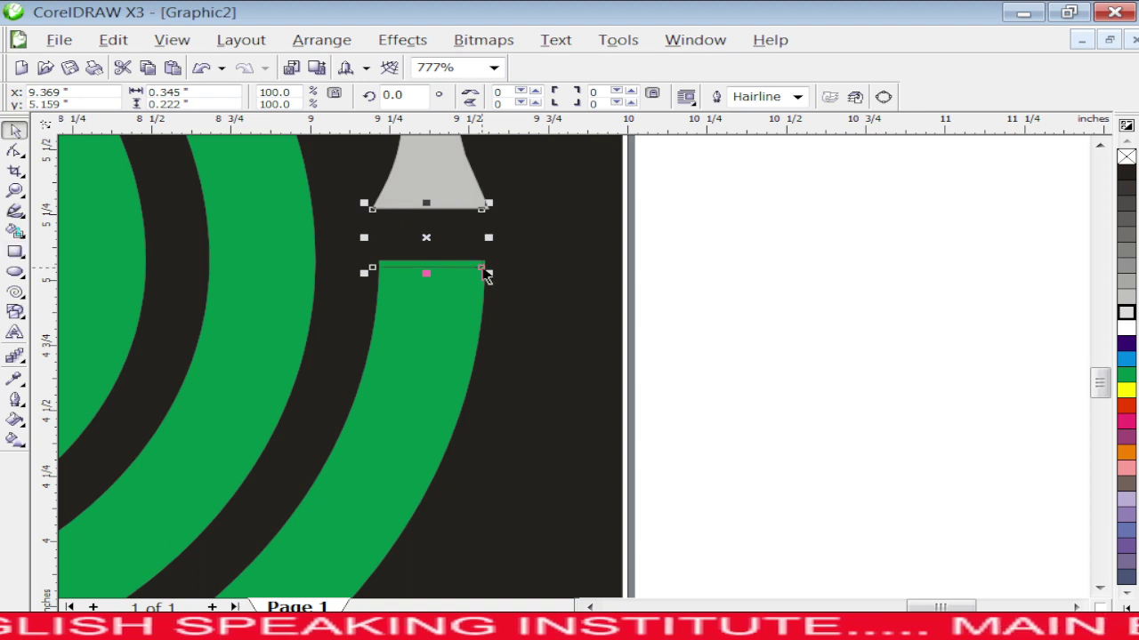
left_click(1124, 408)
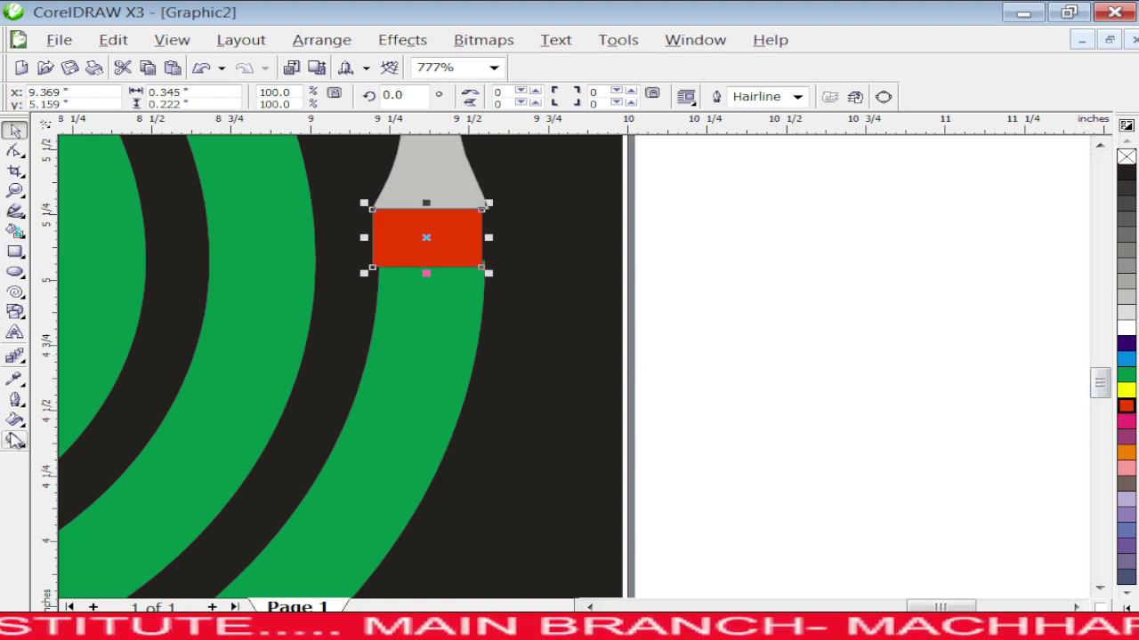
Step: Apply a linear interactive fill to the small rectangle, running downward from red to yellow
left_click(14, 440)
left_click_drag(438, 229, 430, 260)
left_click(278, 97)
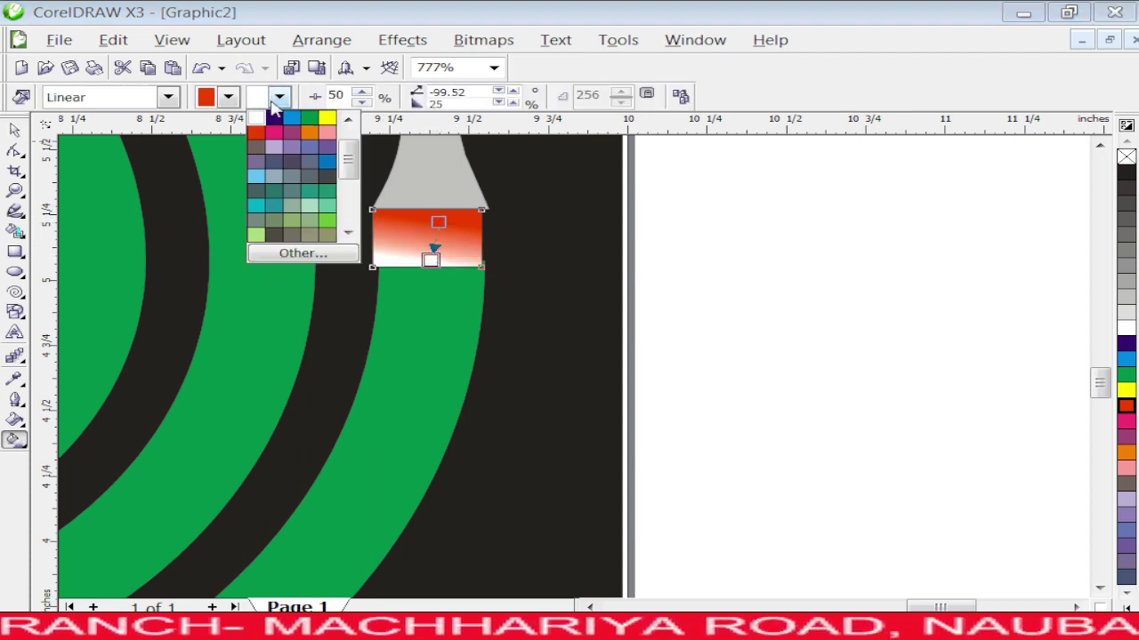
left_click(328, 124)
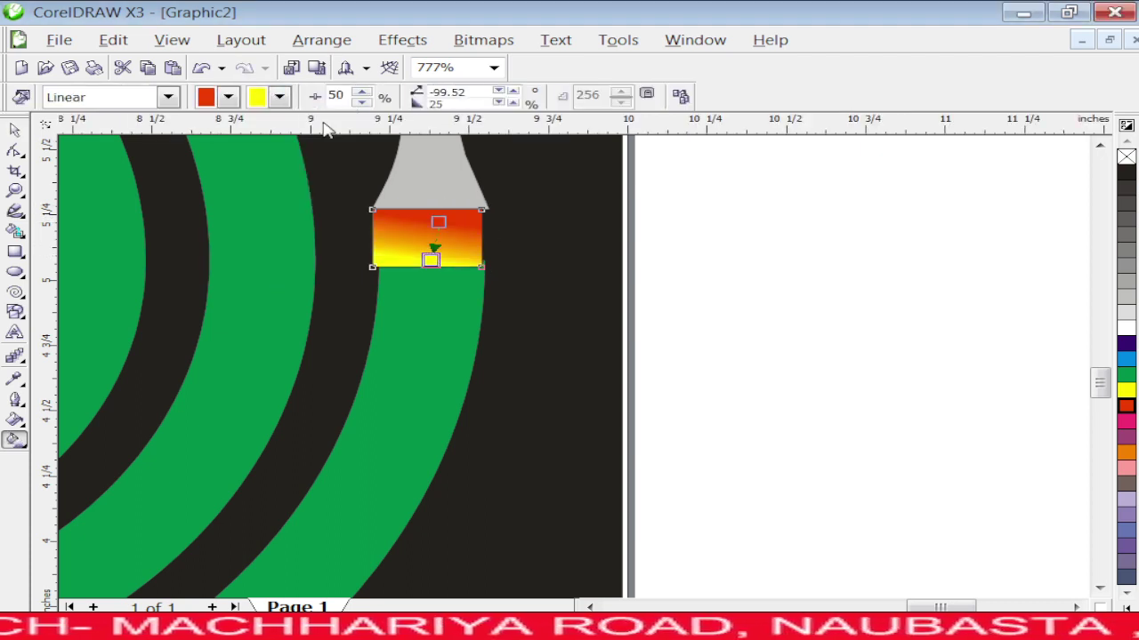
left_click(717, 290)
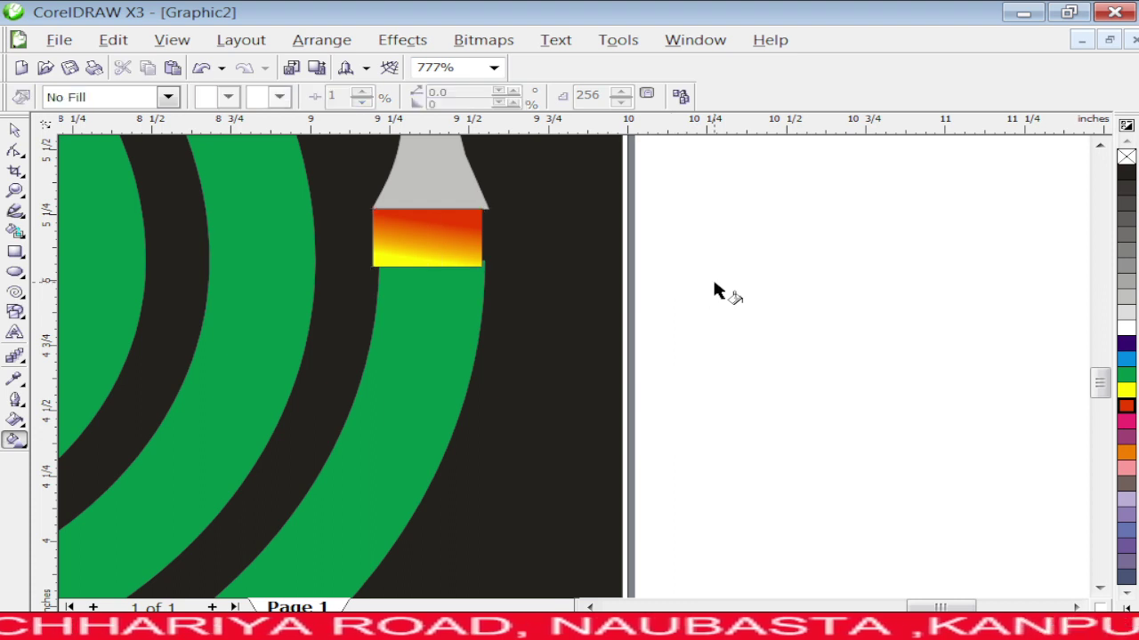
Step: Shift the gradient rectangle slightly so it lines up with the spiral's outer end, and return the view to 100%
left_click(19, 130)
left_click_drag(407, 242, 415, 256)
left_click(494, 68)
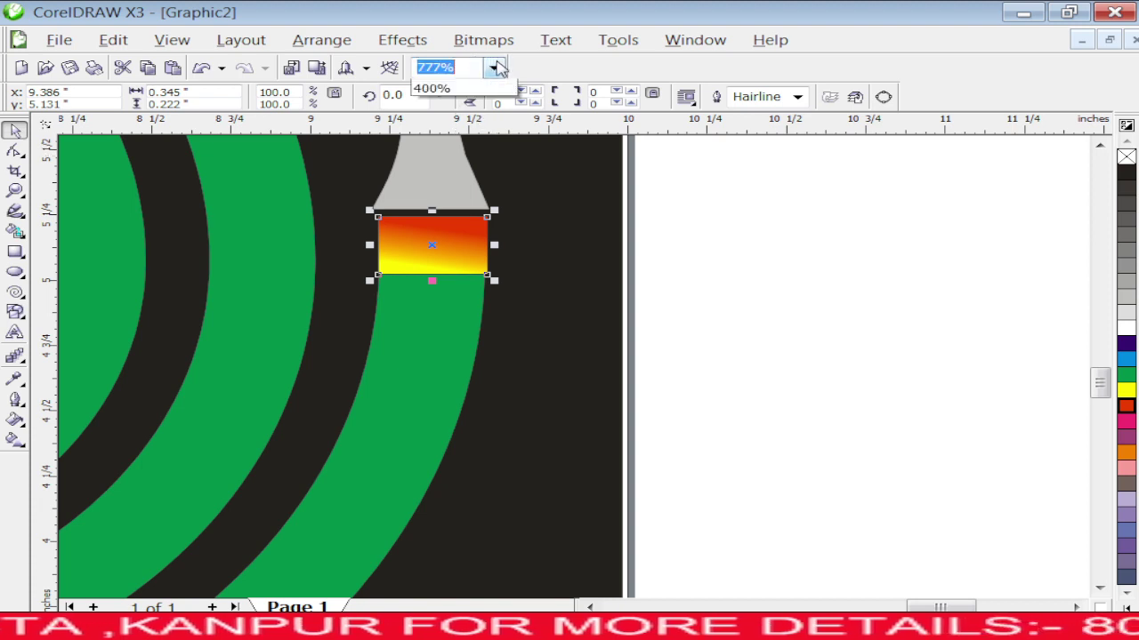
left_click(436, 117)
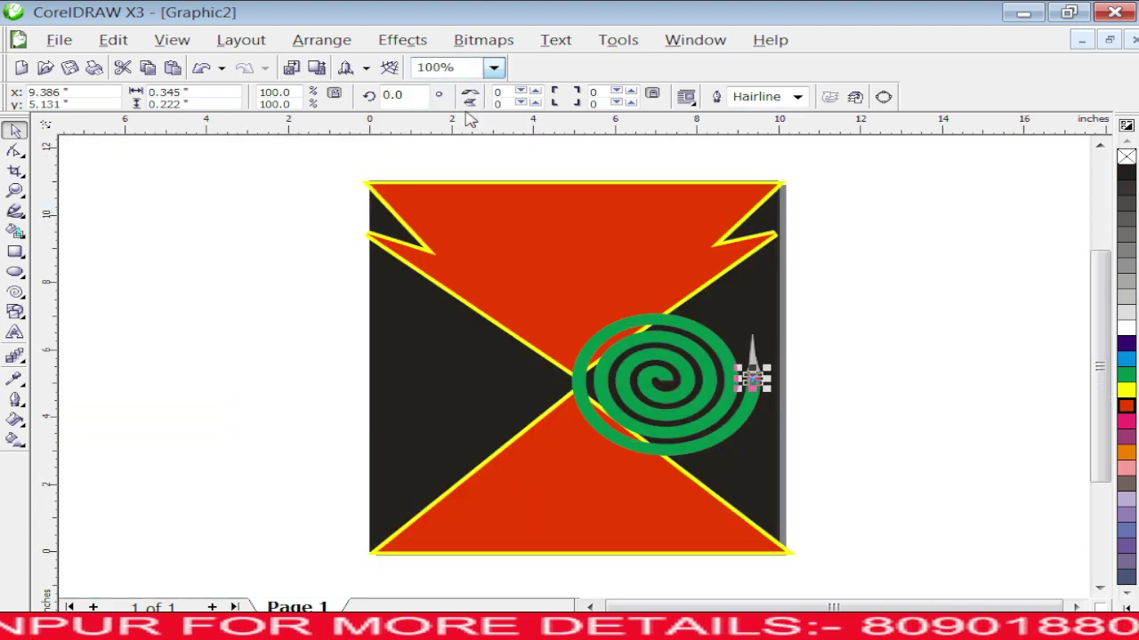
left_click(826, 349)
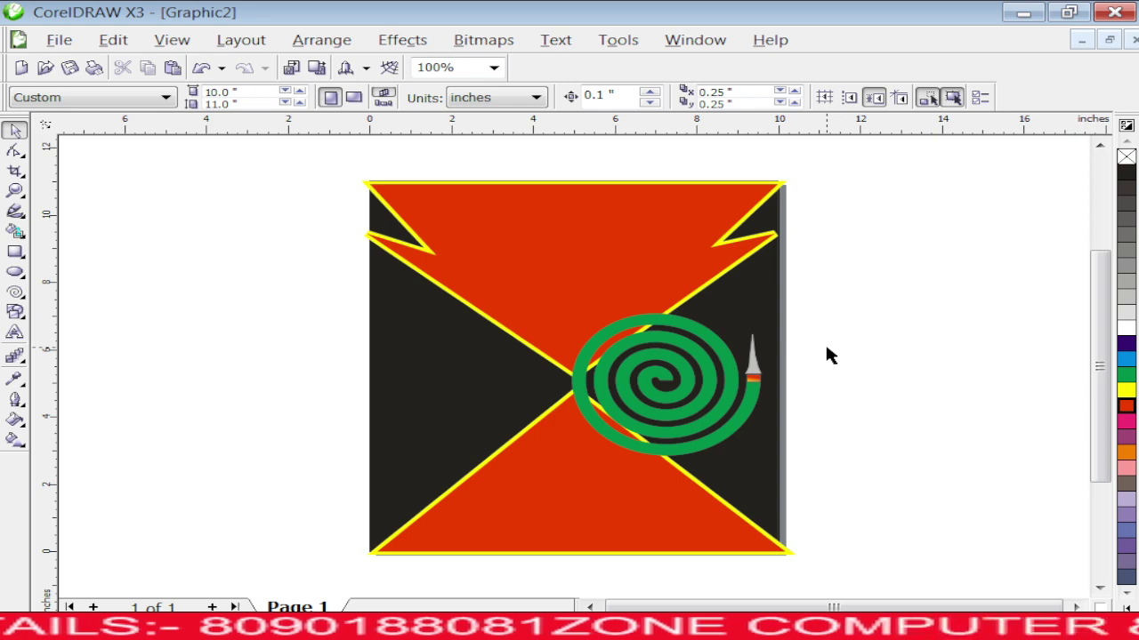
Step: Add the artistic text "Mortein" in the empty area beside the page
left_click(16, 332)
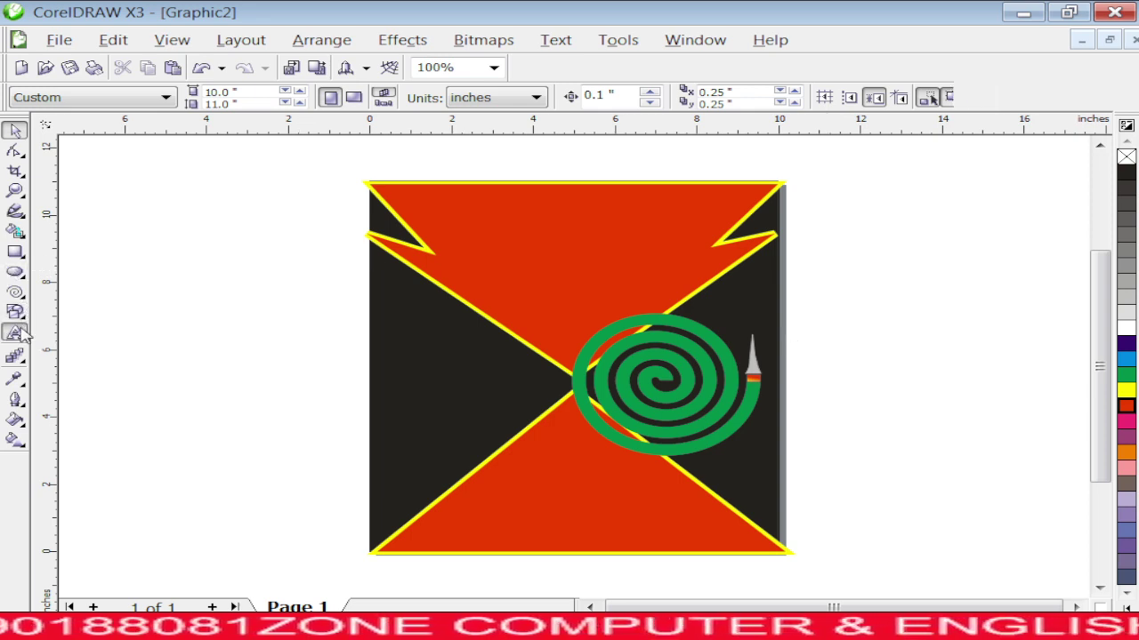
left_click(162, 293)
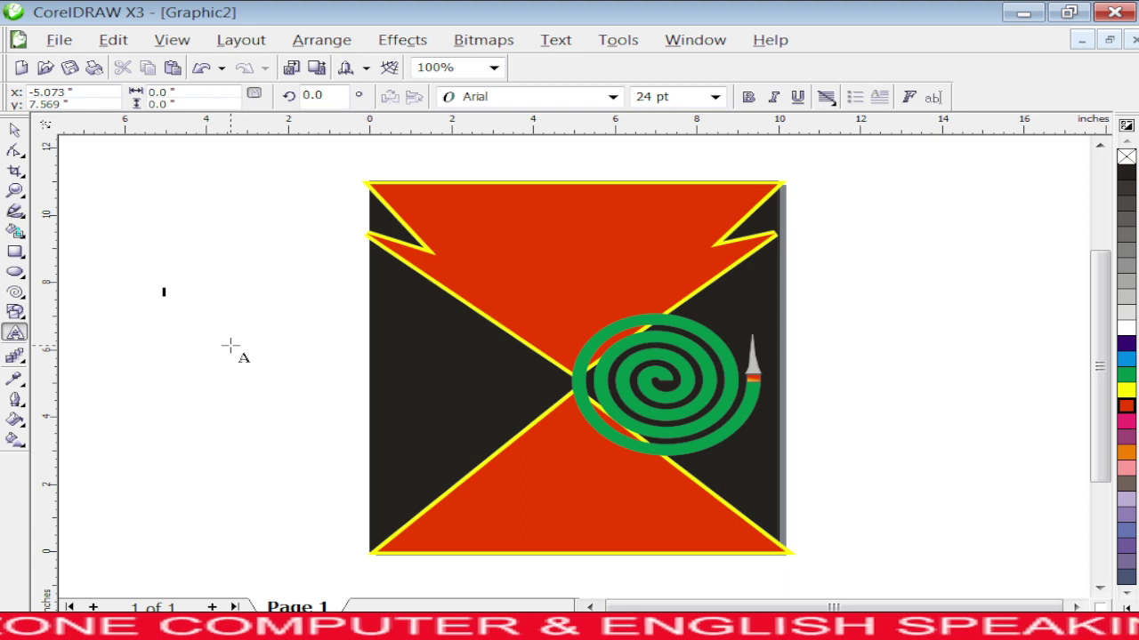
type("M")
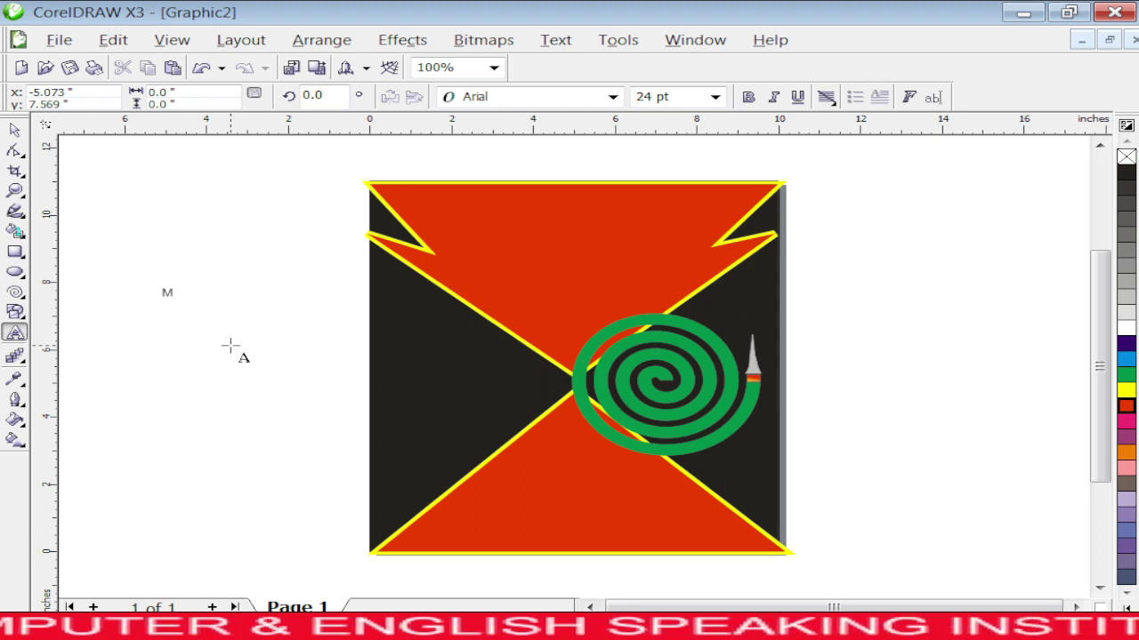
type("ortein")
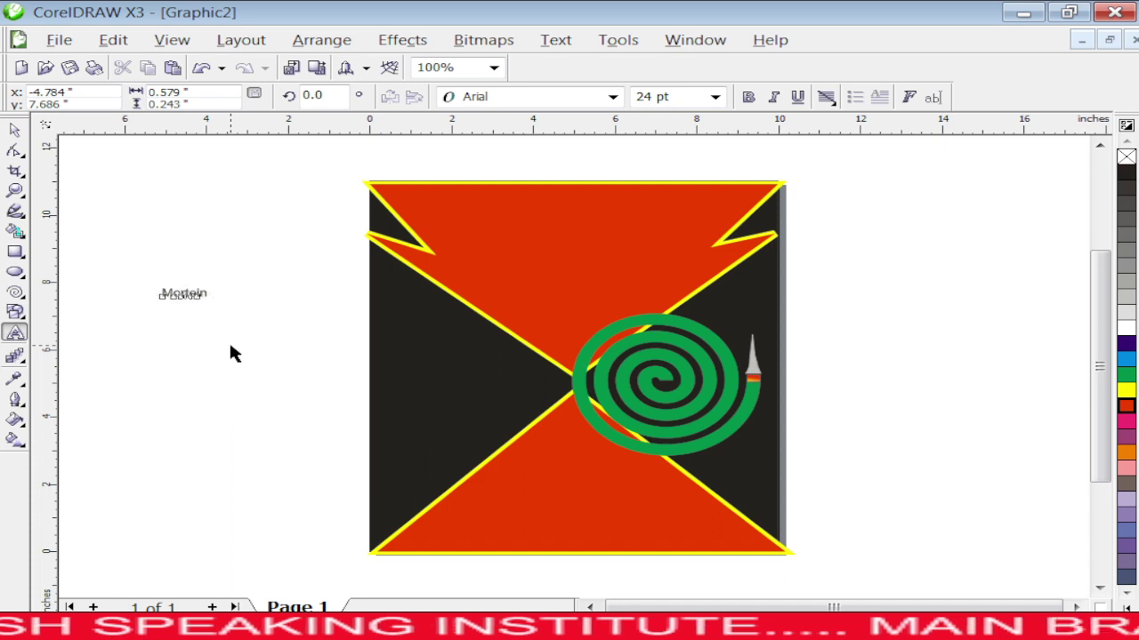
key("ctrl+space")
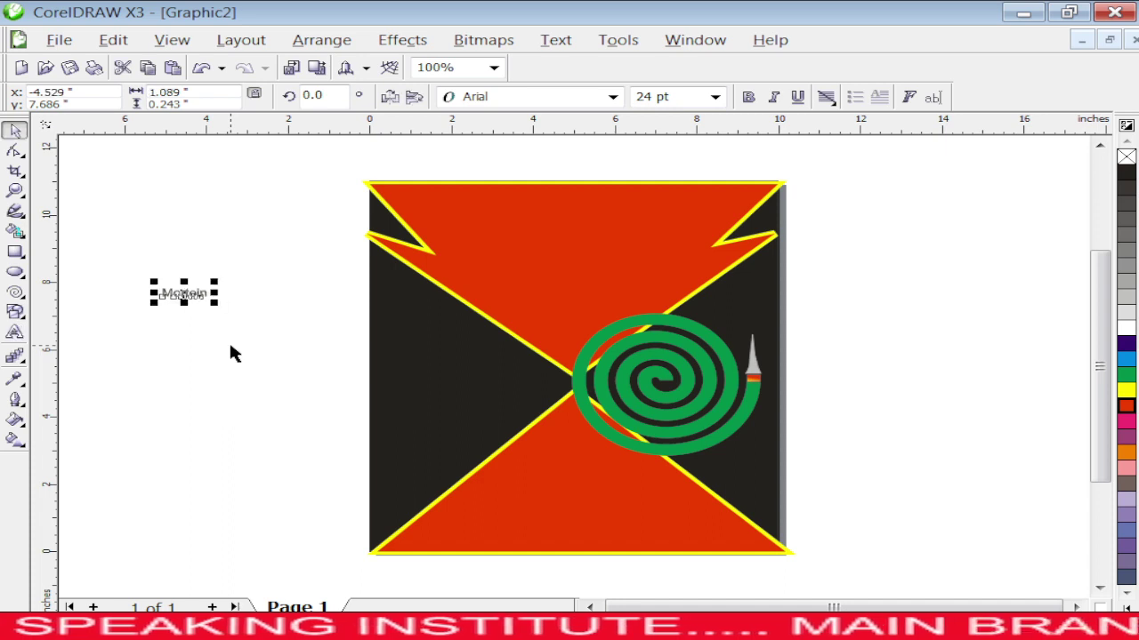
Step: Enlarge the "Mortein" text to about 137 pt and set its font to Arial Black
left_click_drag(213, 283, 424, 135)
left_click(612, 96)
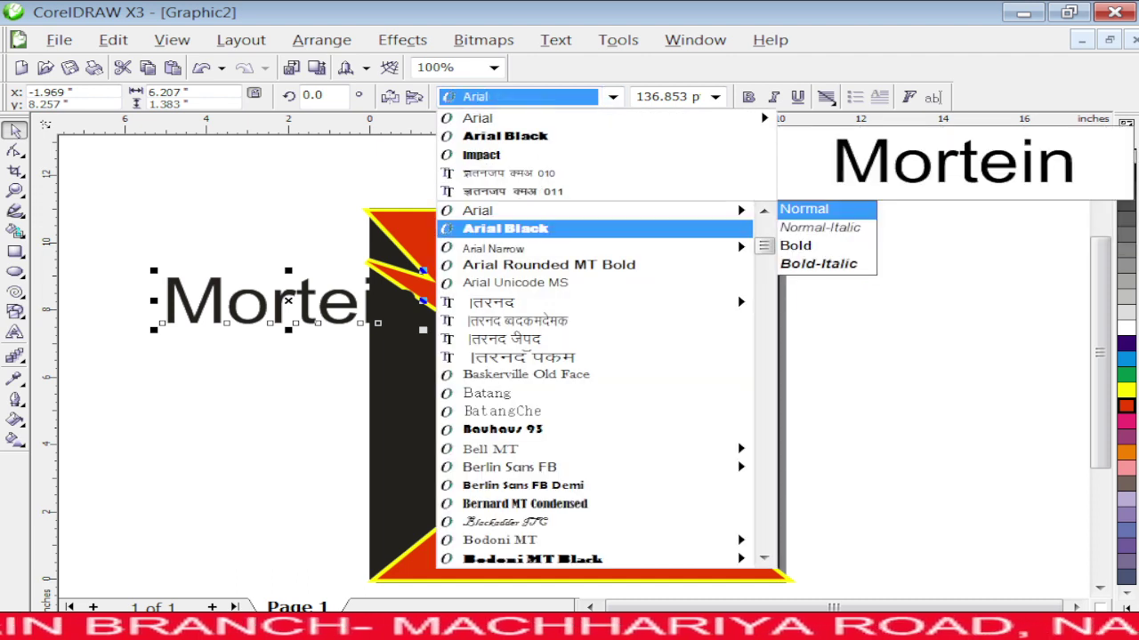
left_click(514, 227)
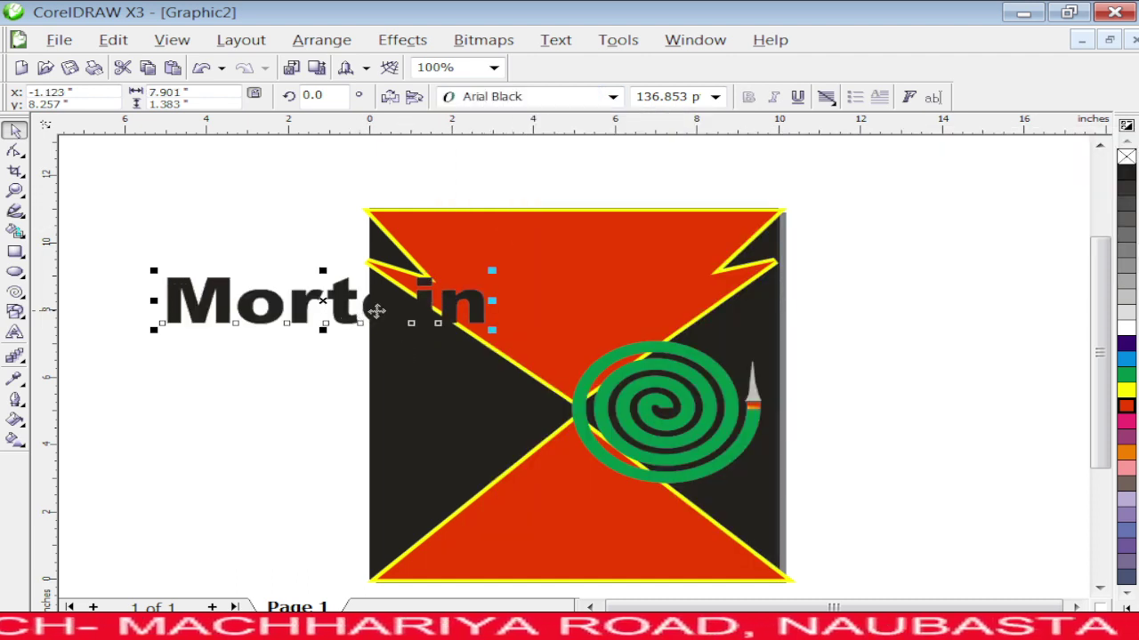
Step: Fit the "Mortein" text between the notches of the upper red shape at about 6.37 inches wide and fill it white
left_click_drag(445, 311, 712, 249)
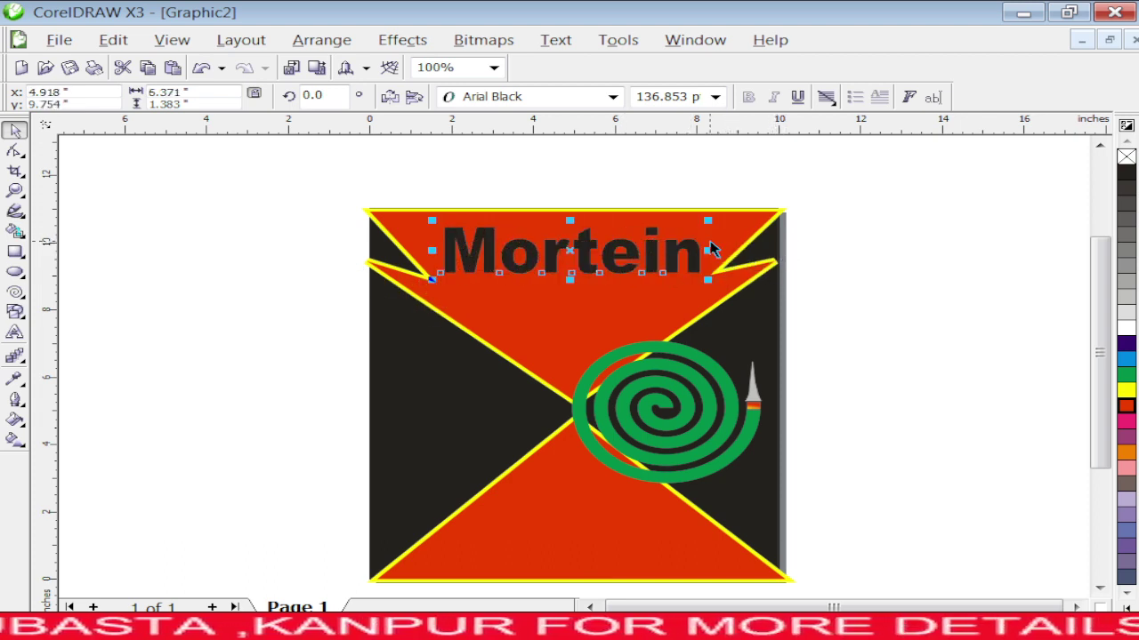
left_click(1126, 329)
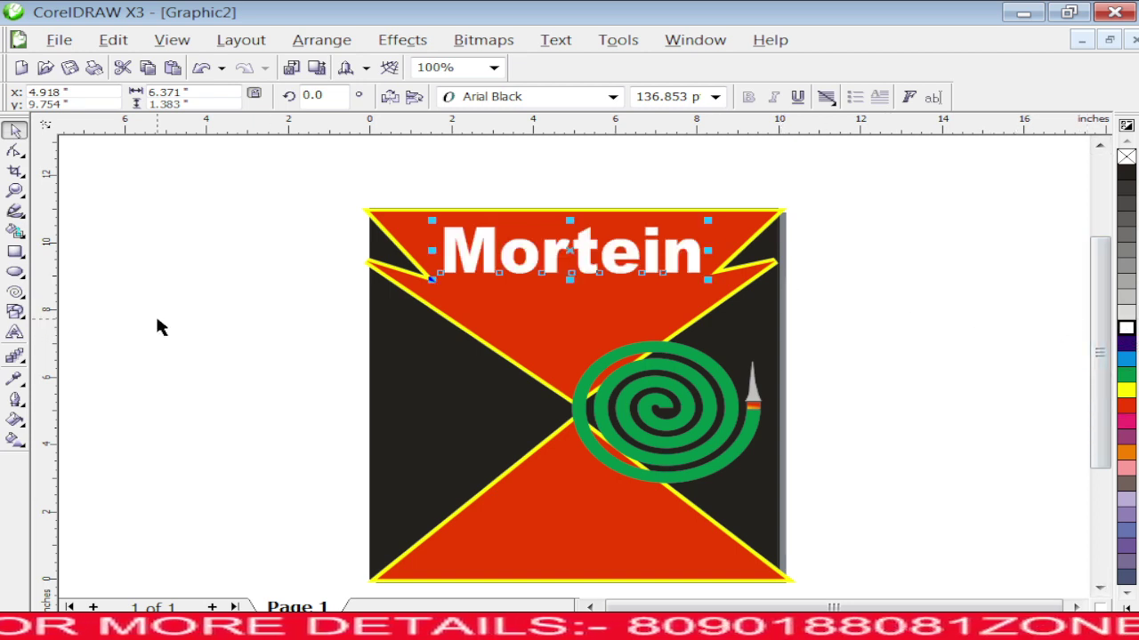
Step: Give the "Mortein" text an 8 pt black outline placed behind its fill
left_click(18, 402)
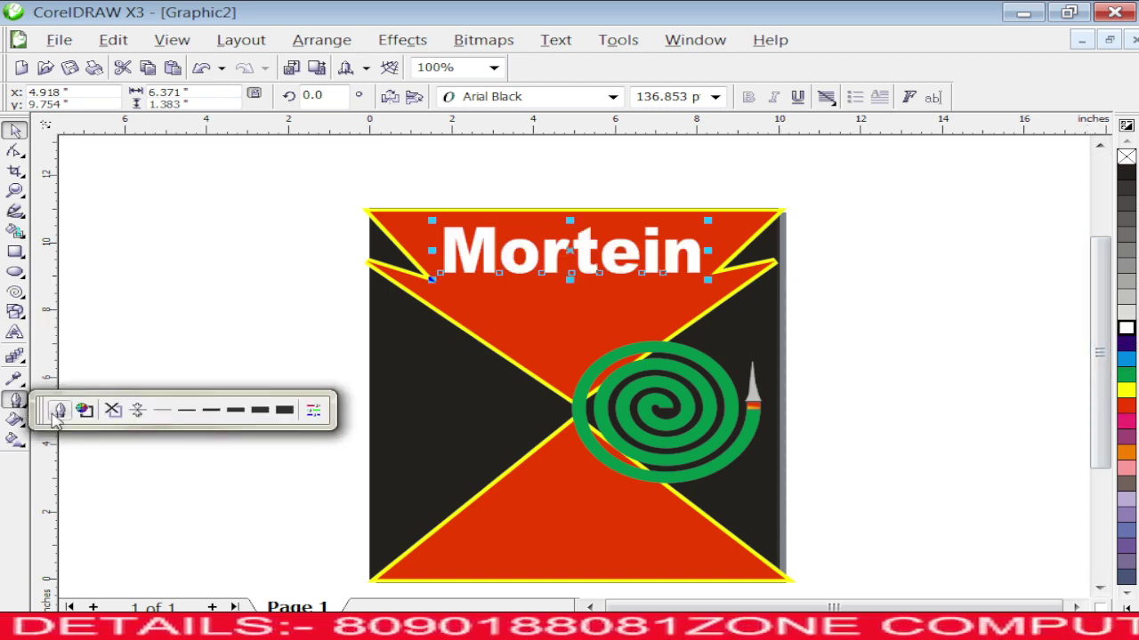
left_click(57, 410)
left_click(422, 224)
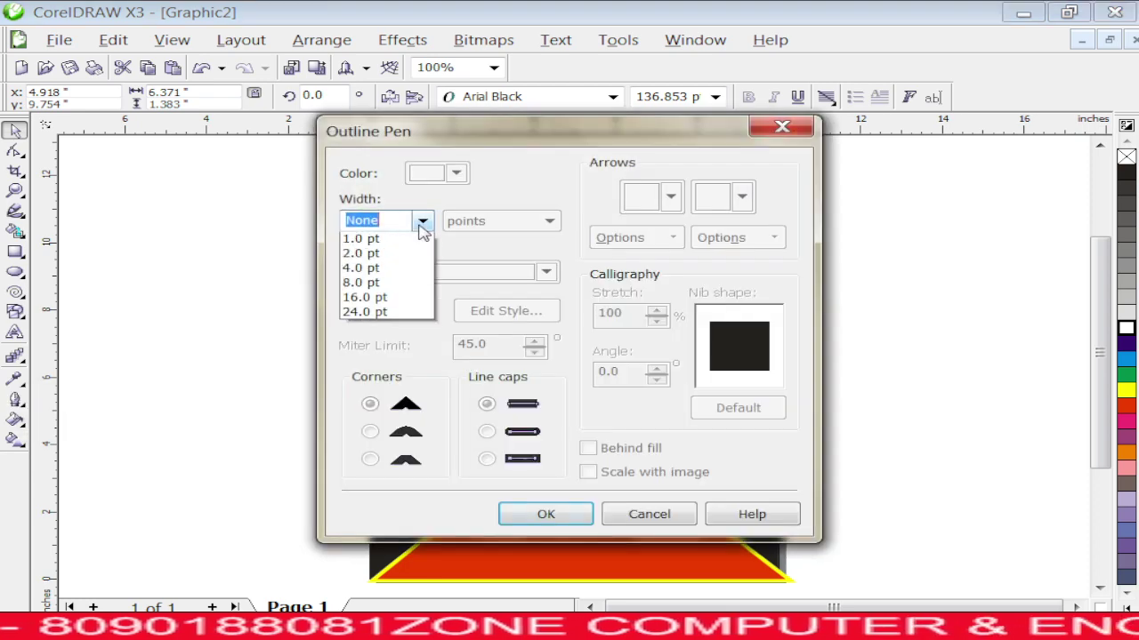
left_click(381, 329)
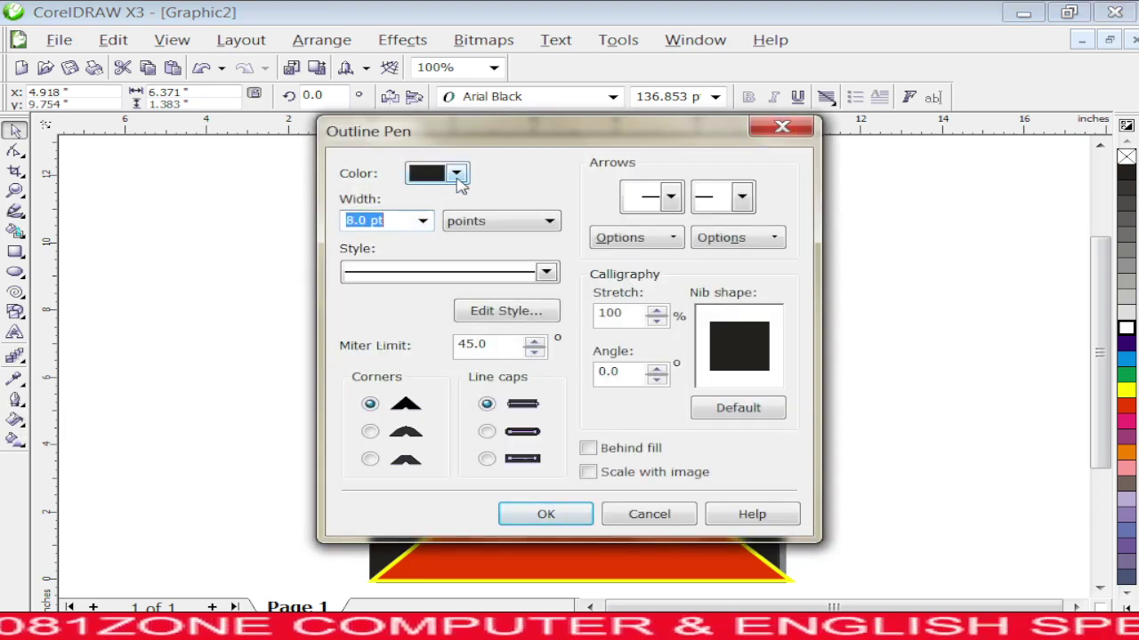
left_click(588, 449)
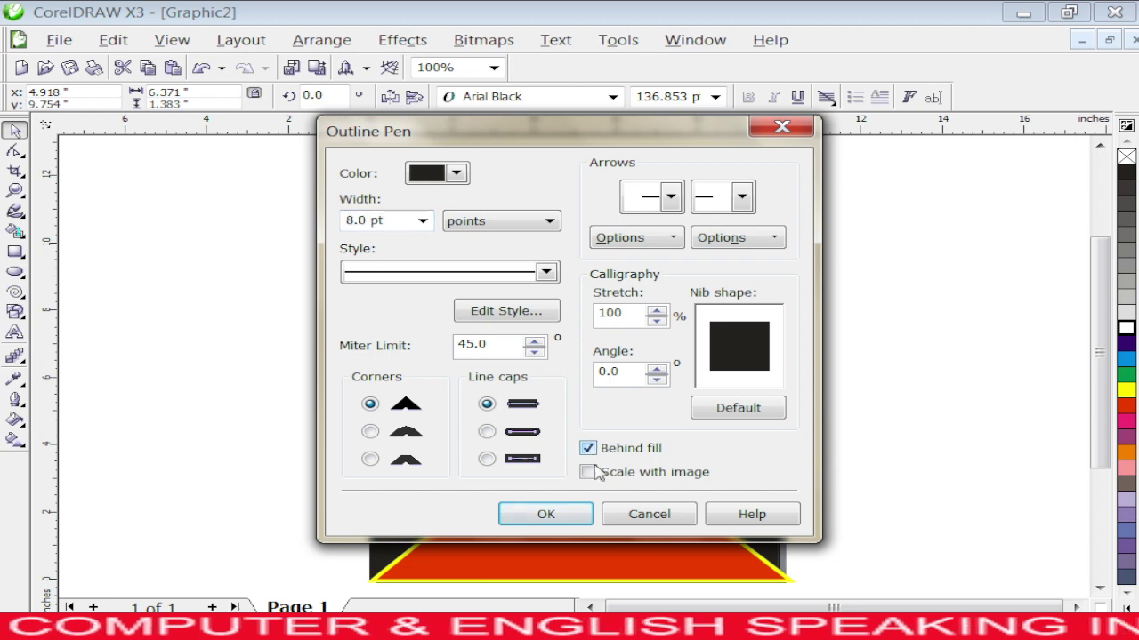
left_click(554, 516)
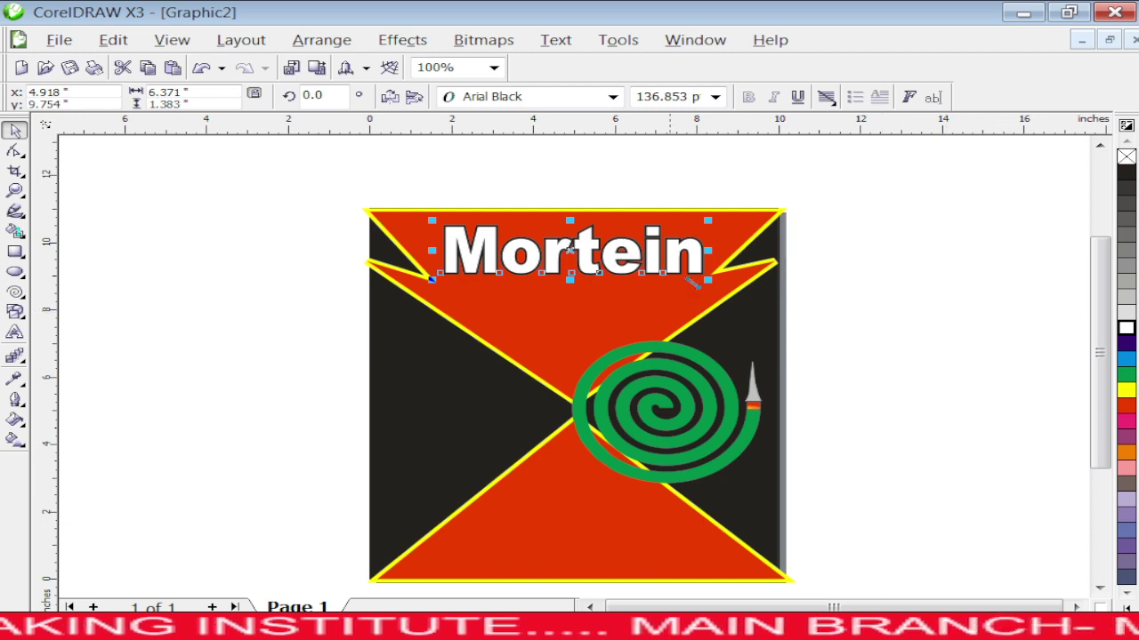
Step: Duplicate the "Mortein" text below the original, offset towards the left, and change the copy's wording to "PowerGard"
left_click_drag(567, 249, 353, 323)
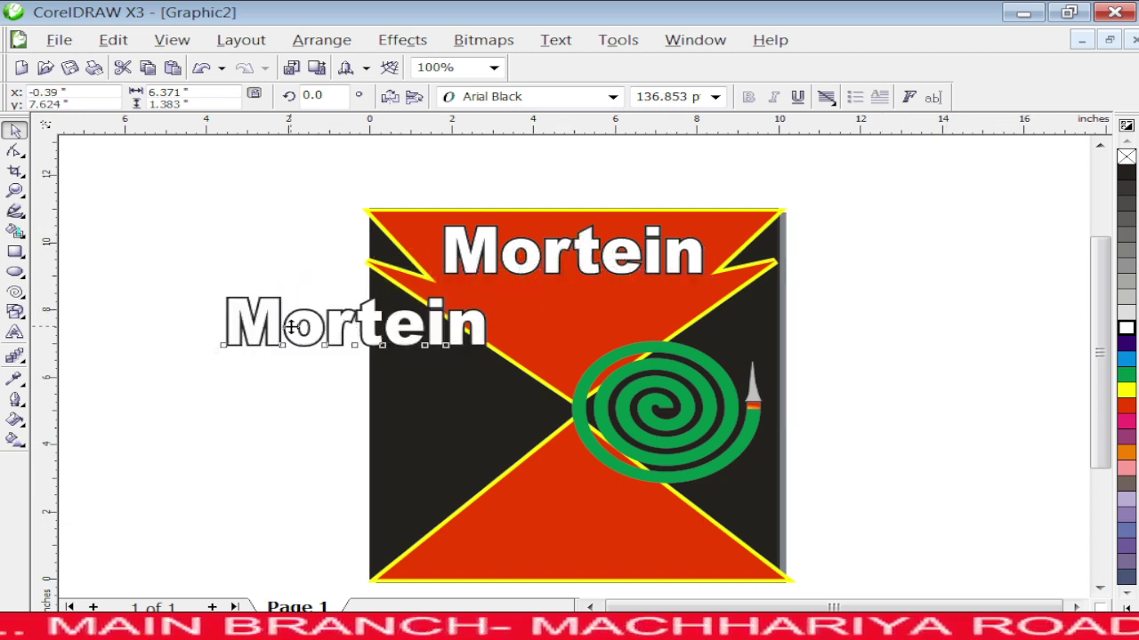
double_click(290, 325)
key("ctrl+a")
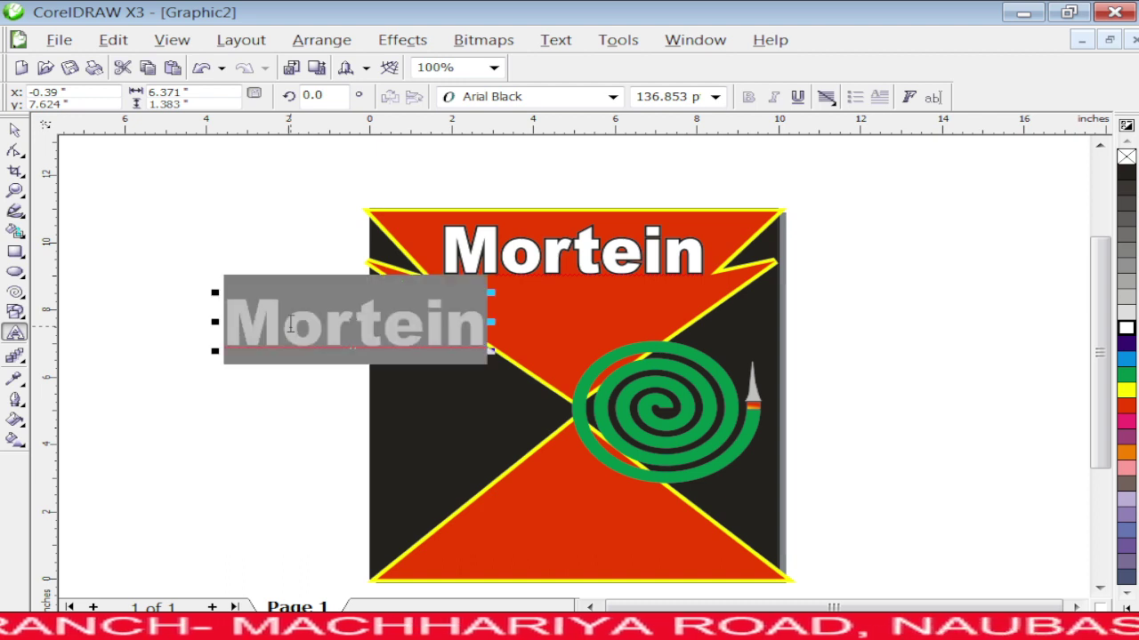
type("P")
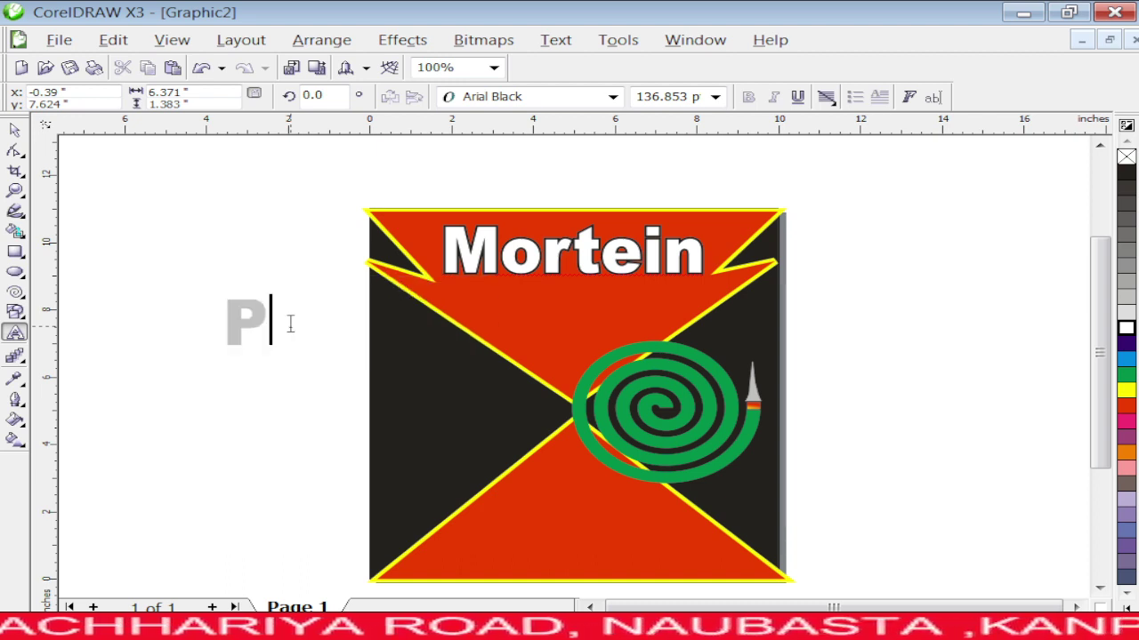
type("ow")
type("erG")
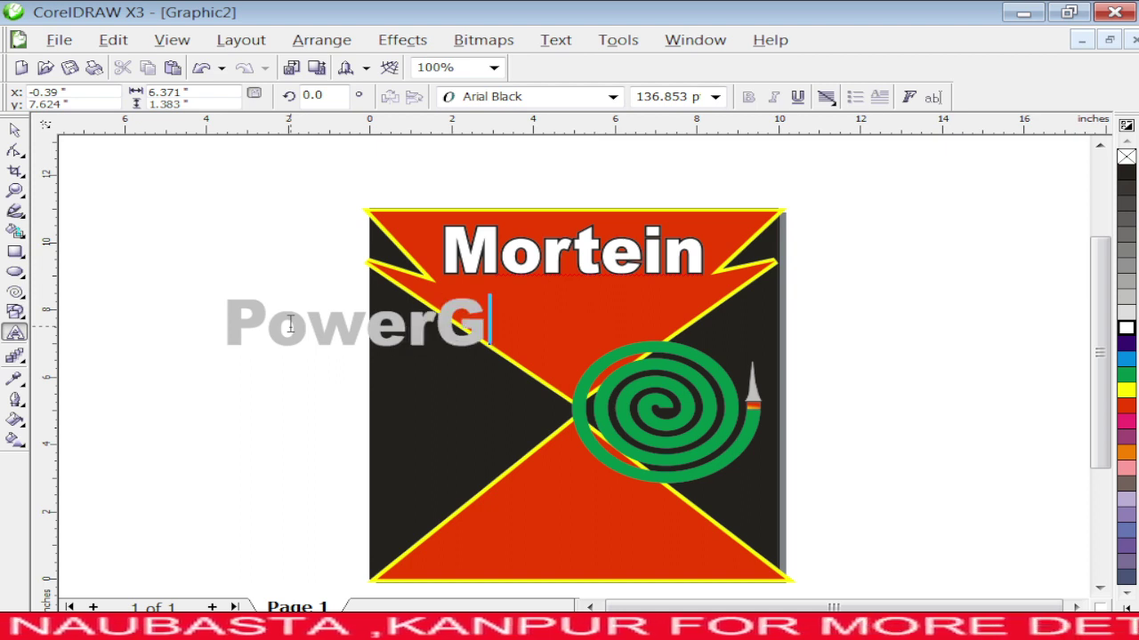
type("ard")
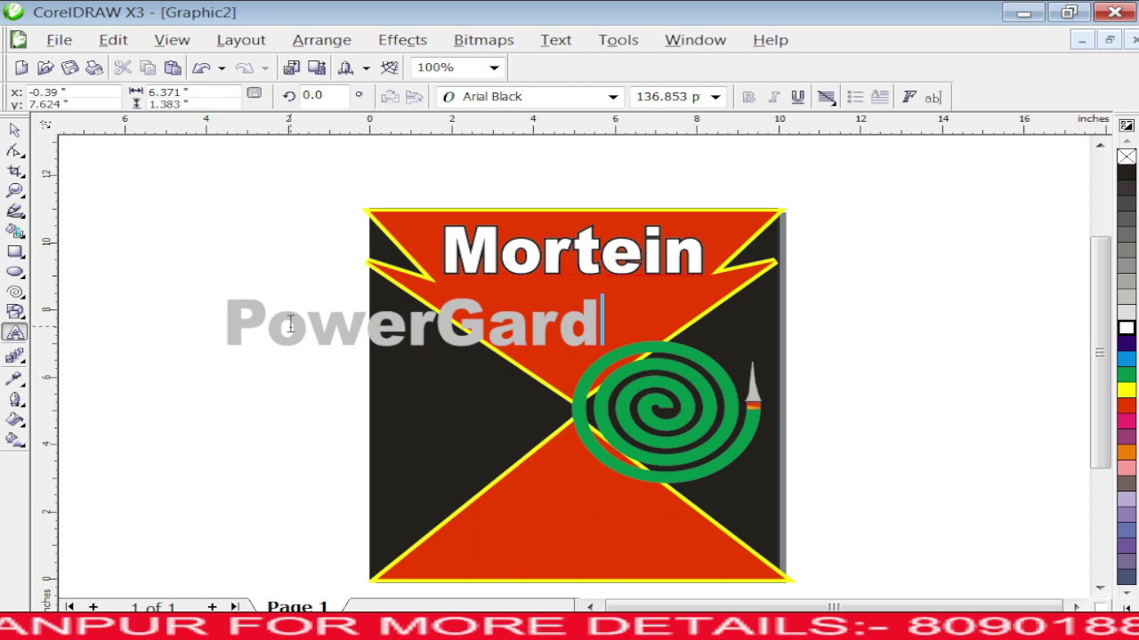
key("ctrl+space")
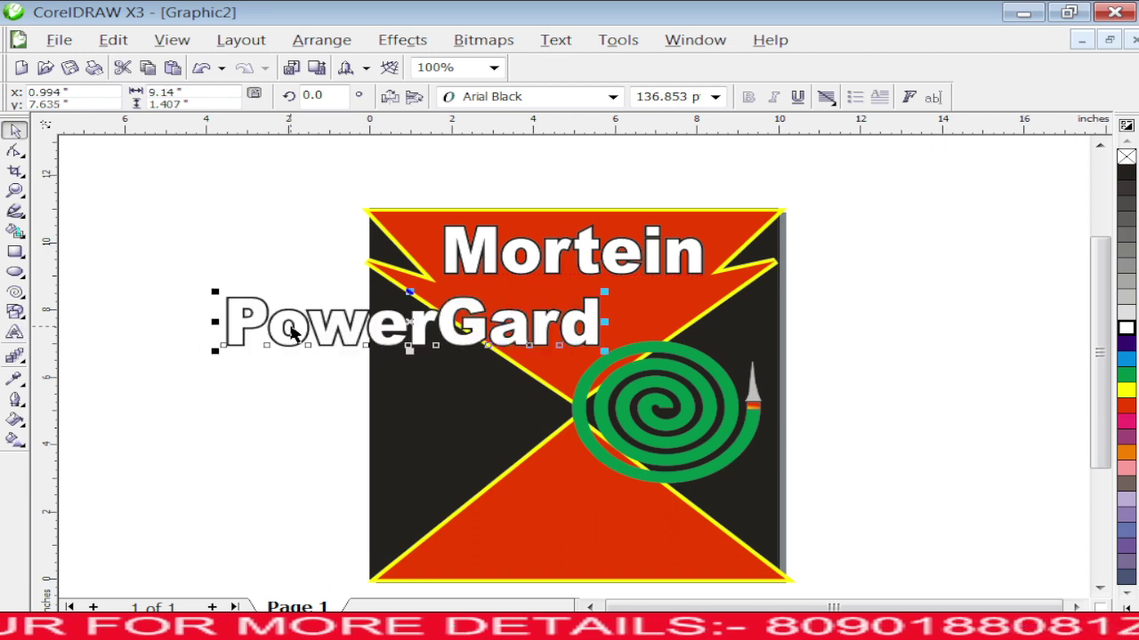
Step: Shrink the "PowerGard" text to about 56 pt and centre it beneath "Mortein" on the red shape
left_click_drag(216, 351, 405, 320)
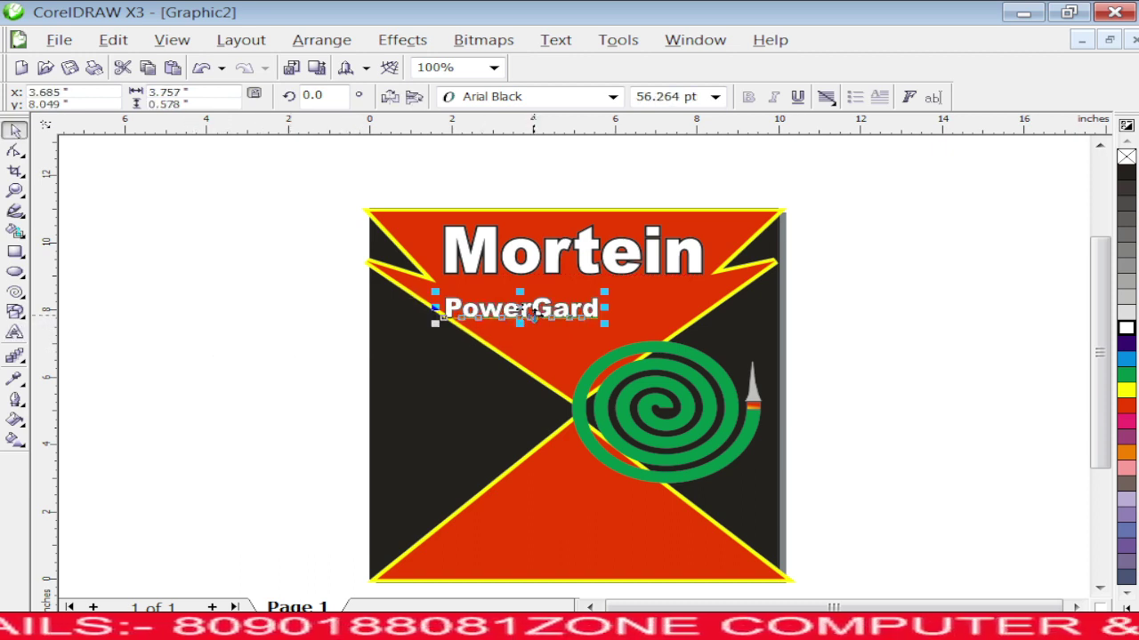
left_click_drag(533, 313, 586, 308)
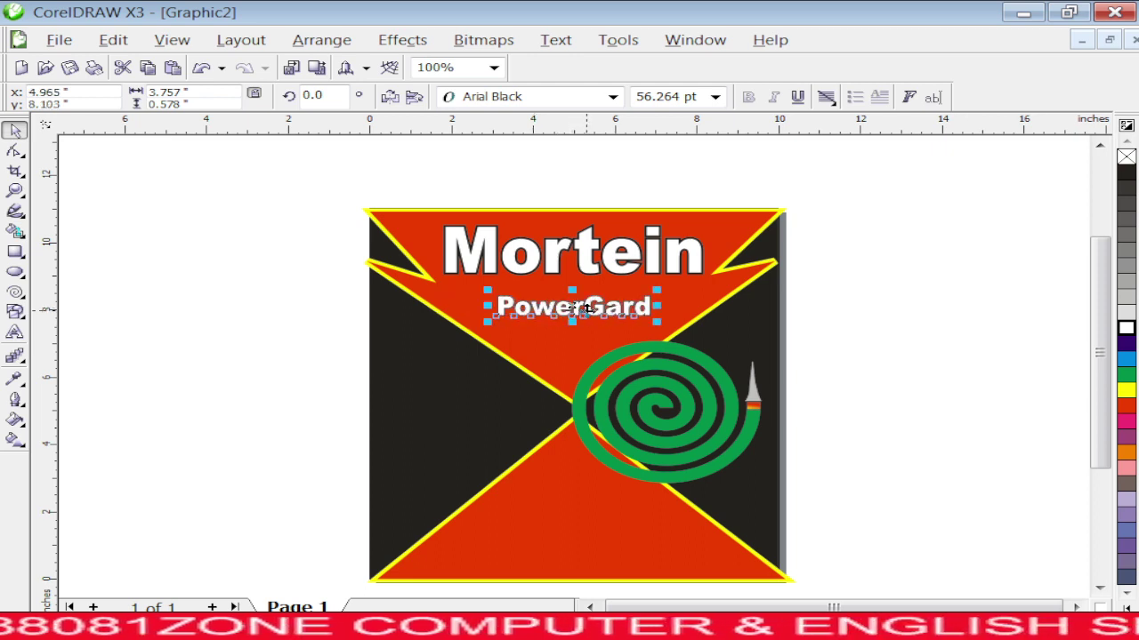
left_click(857, 350)
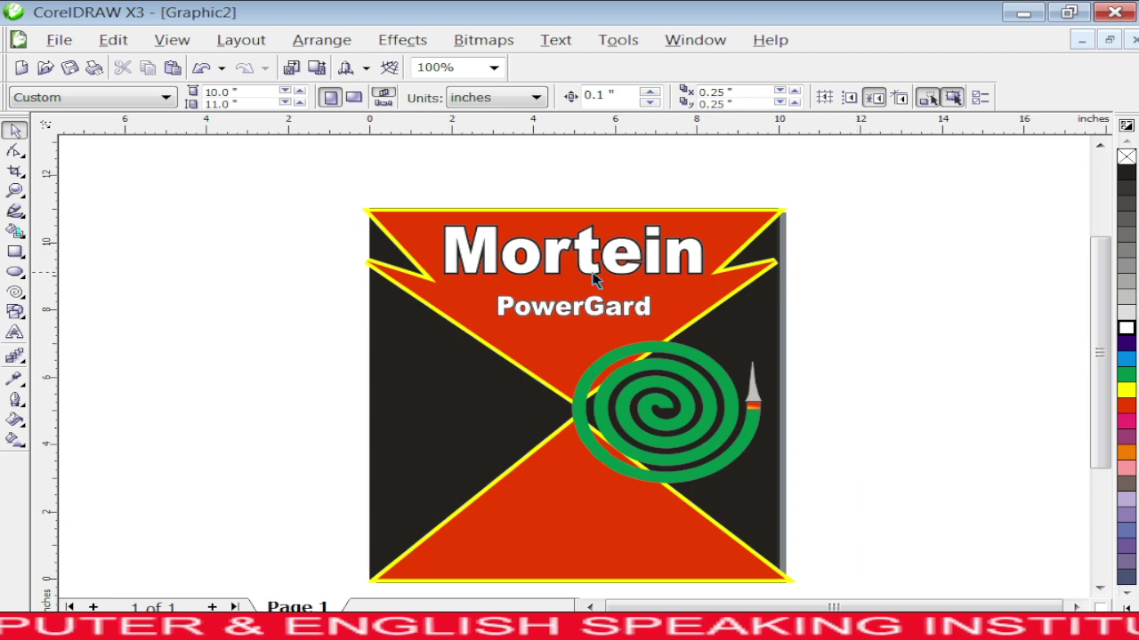
Step: Add the two-line artistic text "Power" and "Booster" in the empty area left of the page
left_click(14, 332)
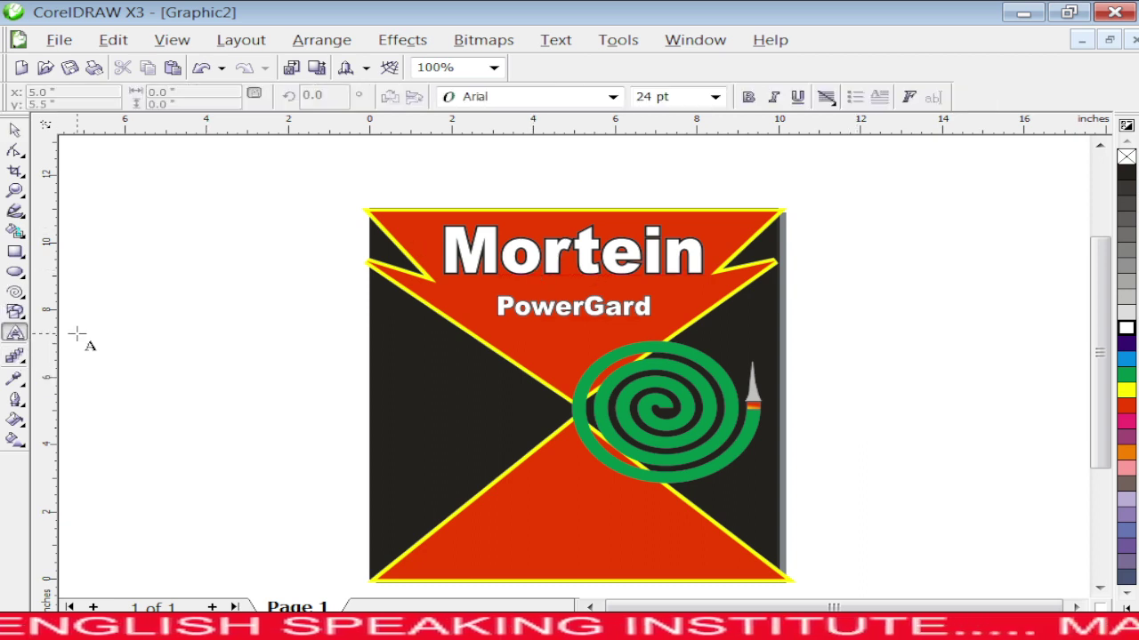
left_click(123, 308)
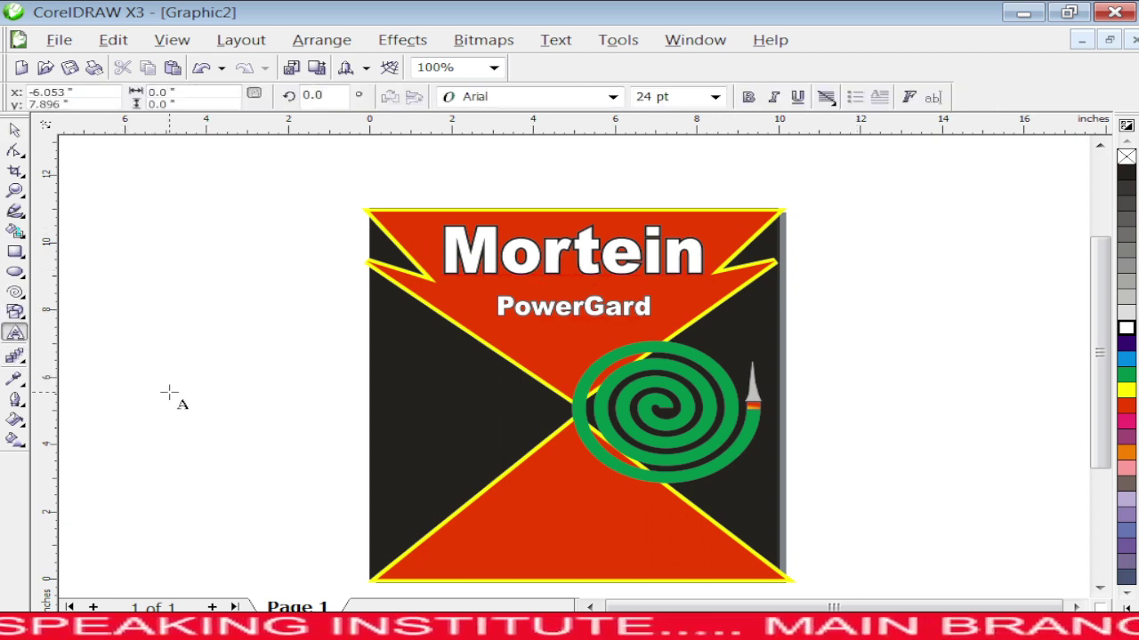
type("Pl")
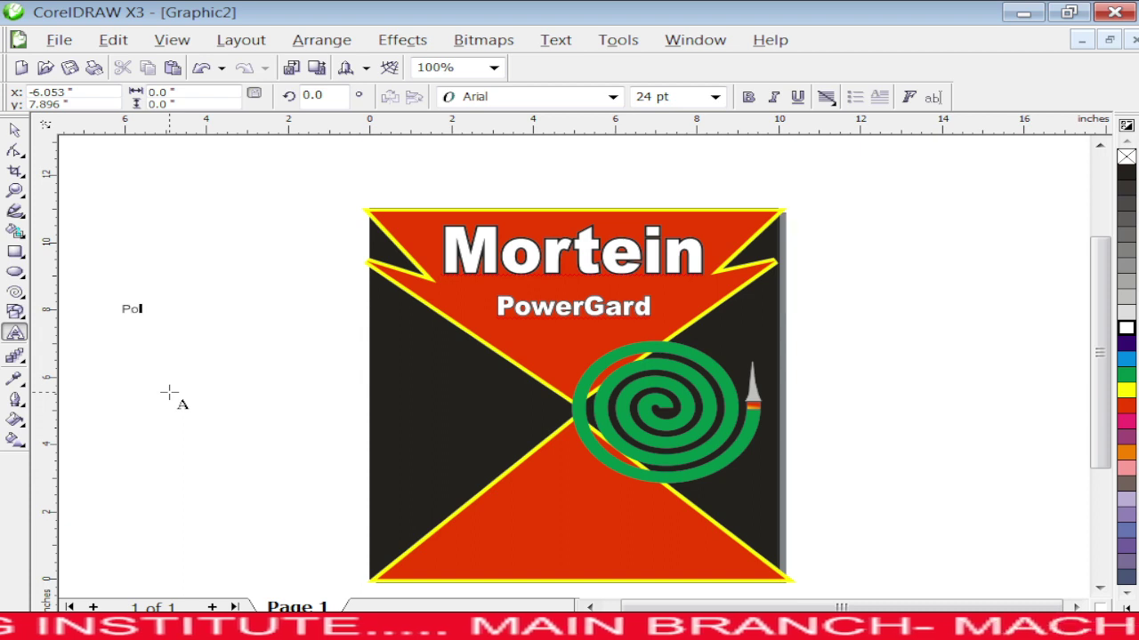
type("wer")
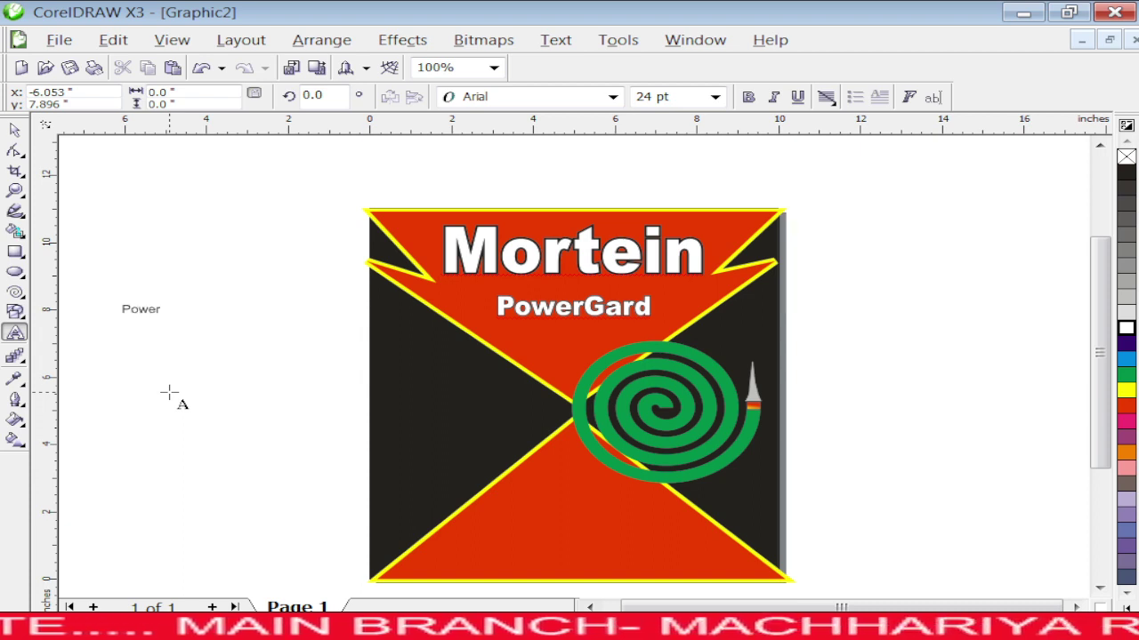
key("Return")
type("Booster")
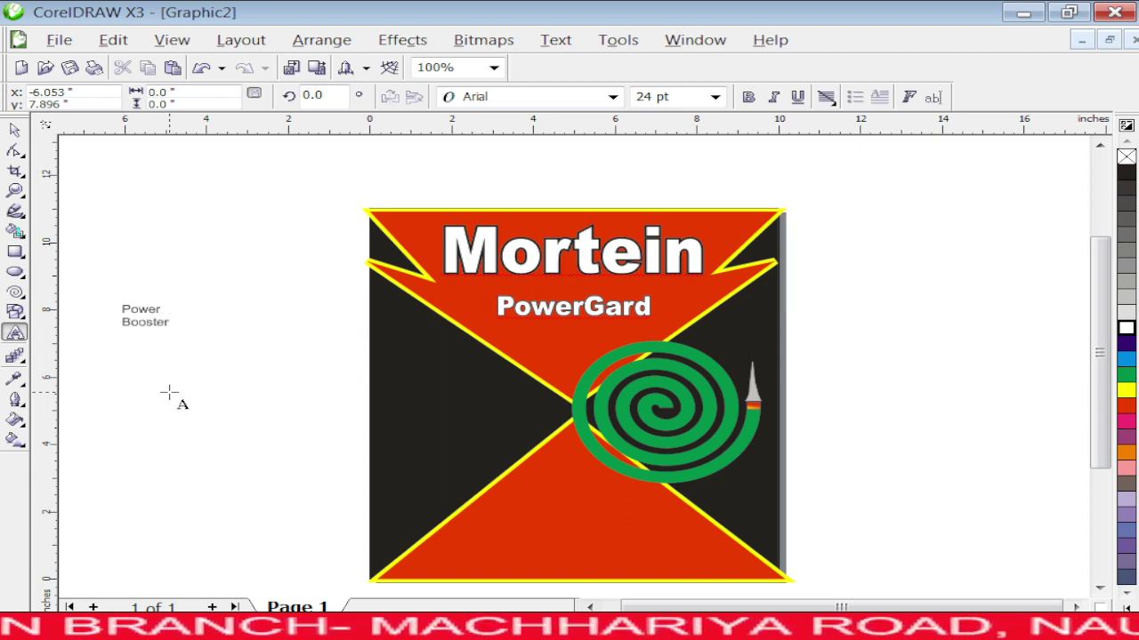
left_click(15, 130)
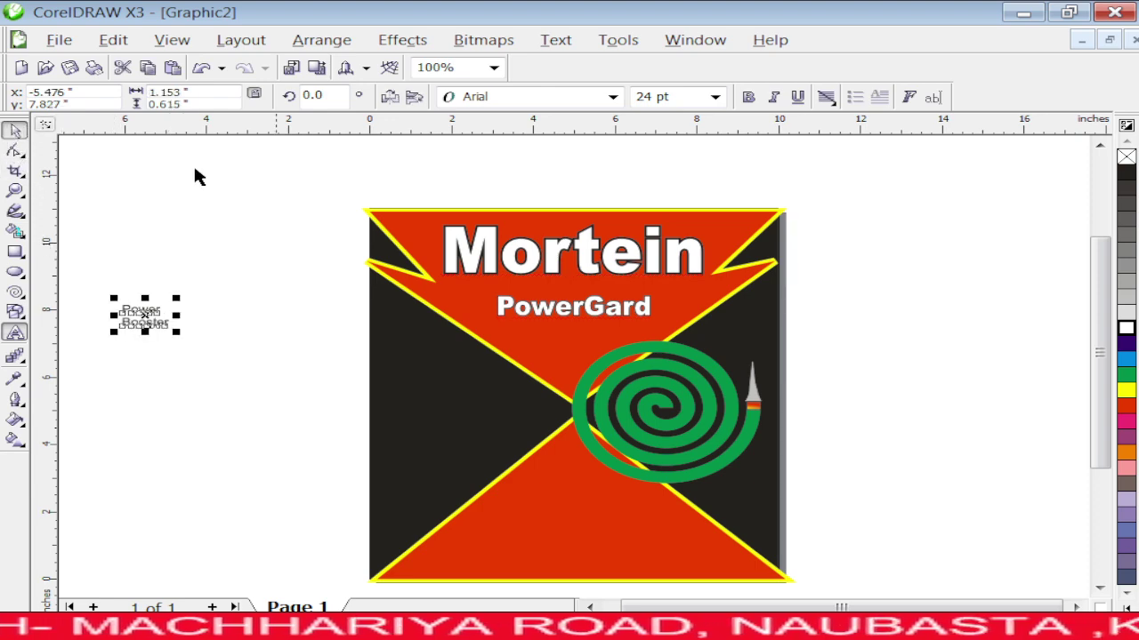
Step: Set the "Power Booster" text to Arial Black, enlarge it to about 73 pt, and centre-align its two lines
left_click(612, 96)
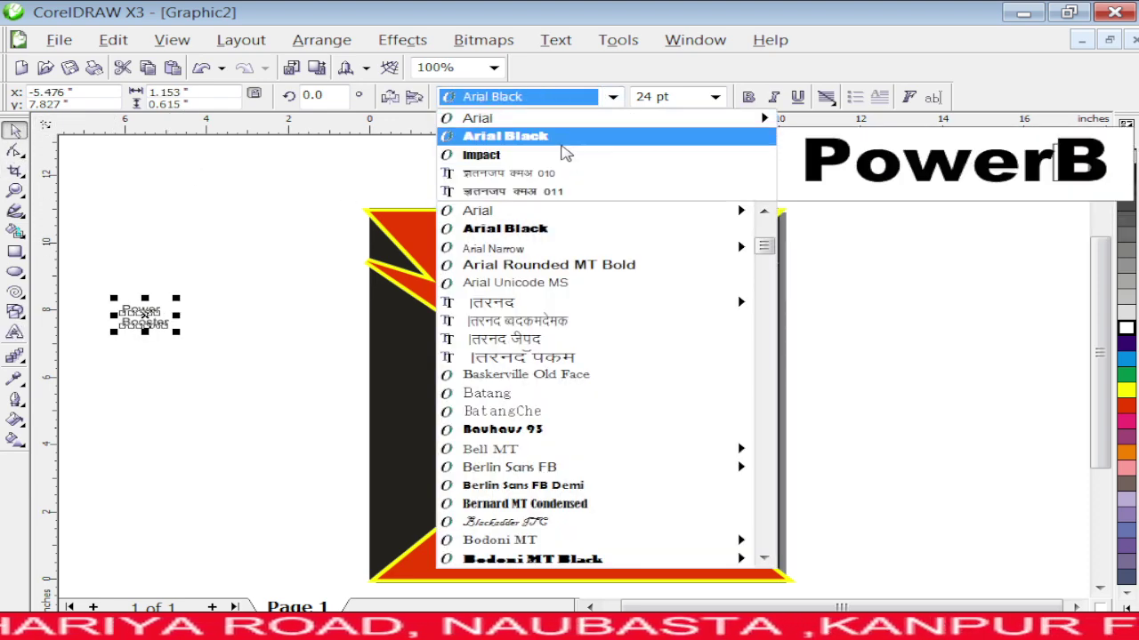
left_click(557, 139)
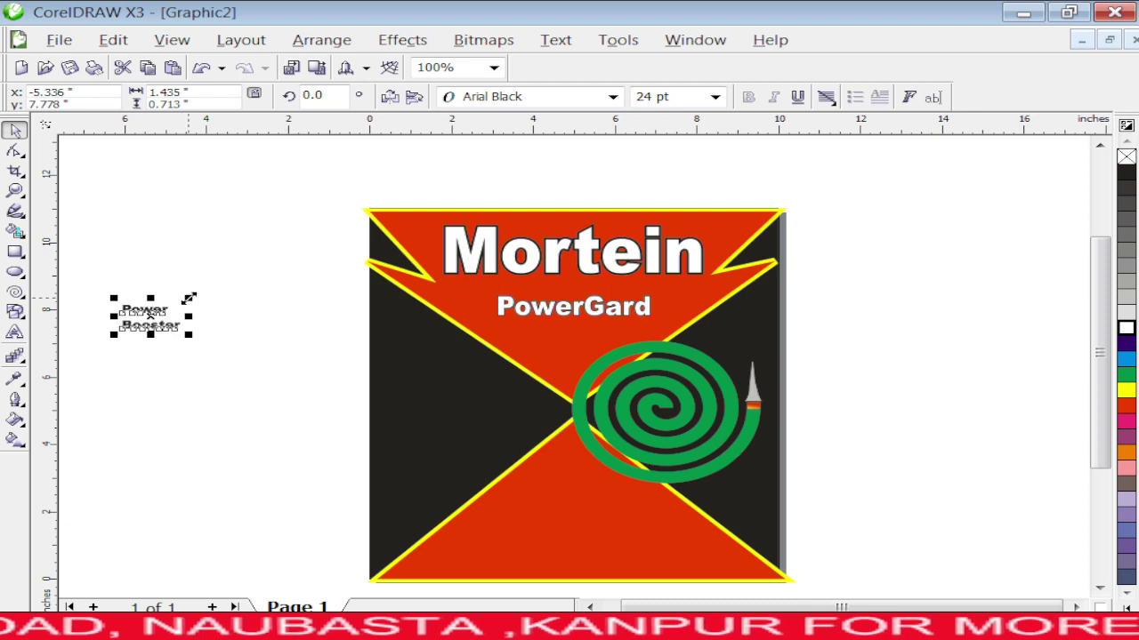
left_click_drag(178, 299, 308, 247)
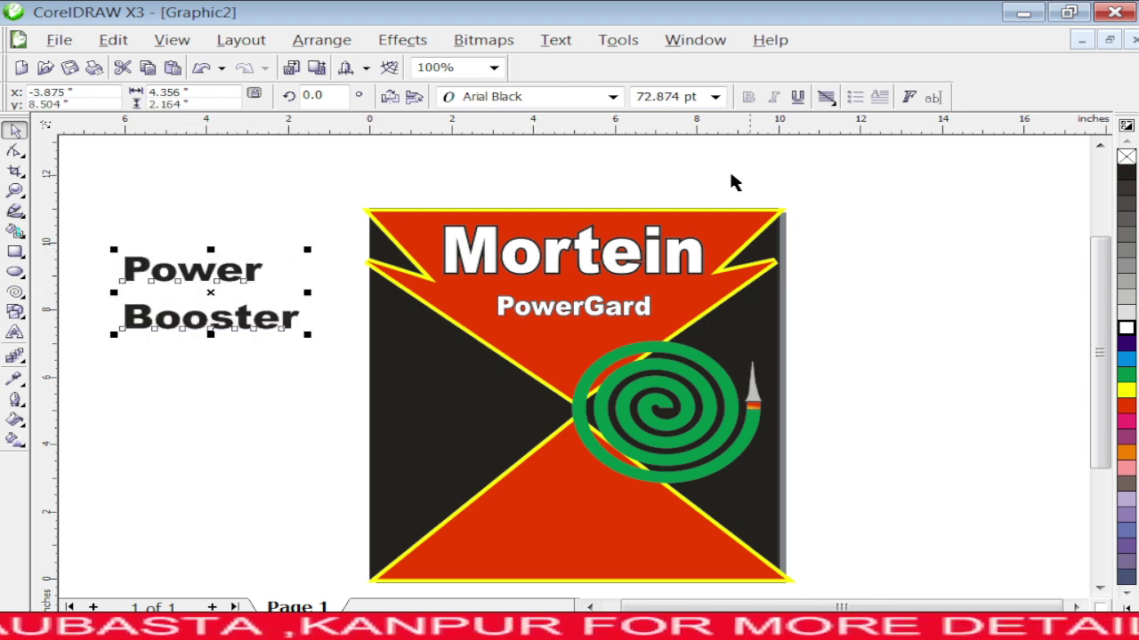
left_click(826, 98)
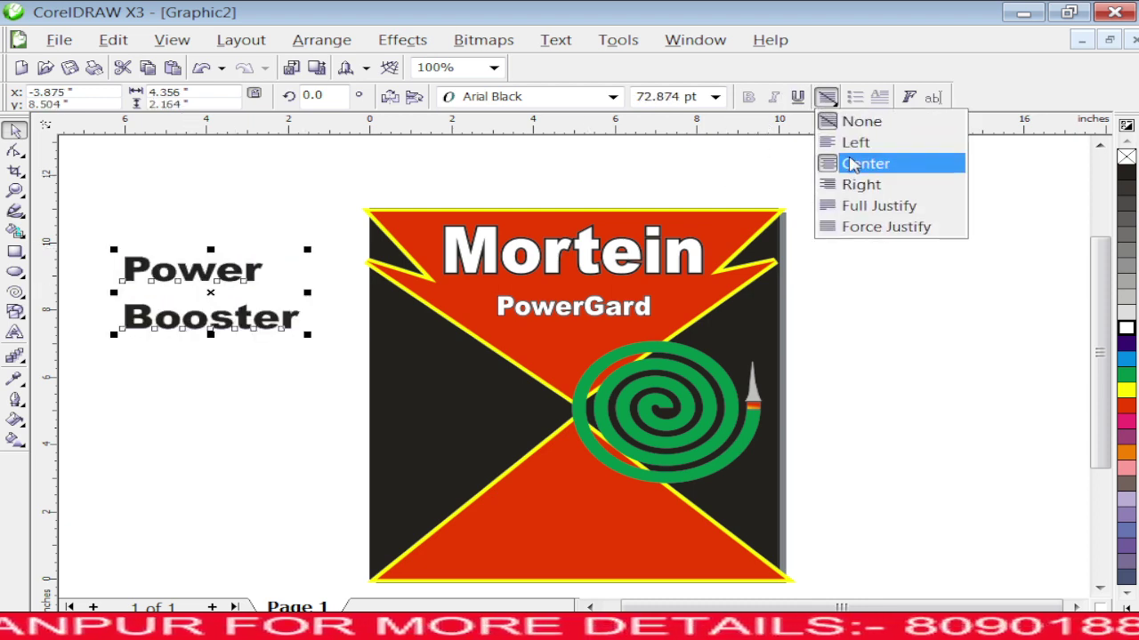
left_click(846, 162)
left_click_drag(210, 271, 246, 330)
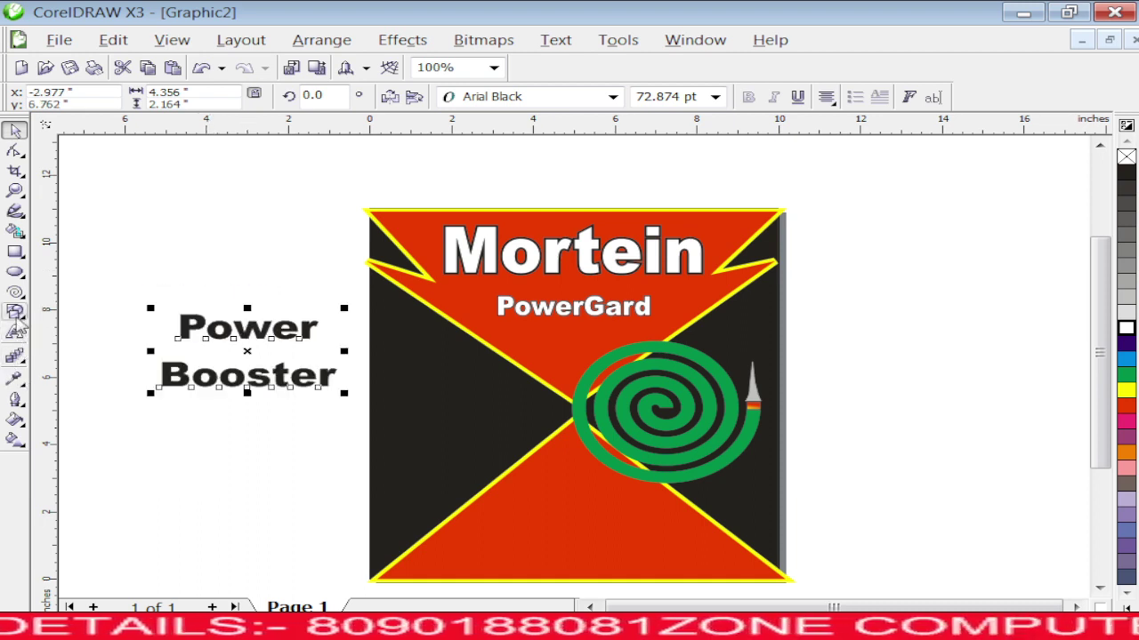
Step: Apply an envelope to the "Power Booster" text, pulling both upper corners upward and slightly outward so the top line curves
left_click(21, 318)
left_click(21, 359)
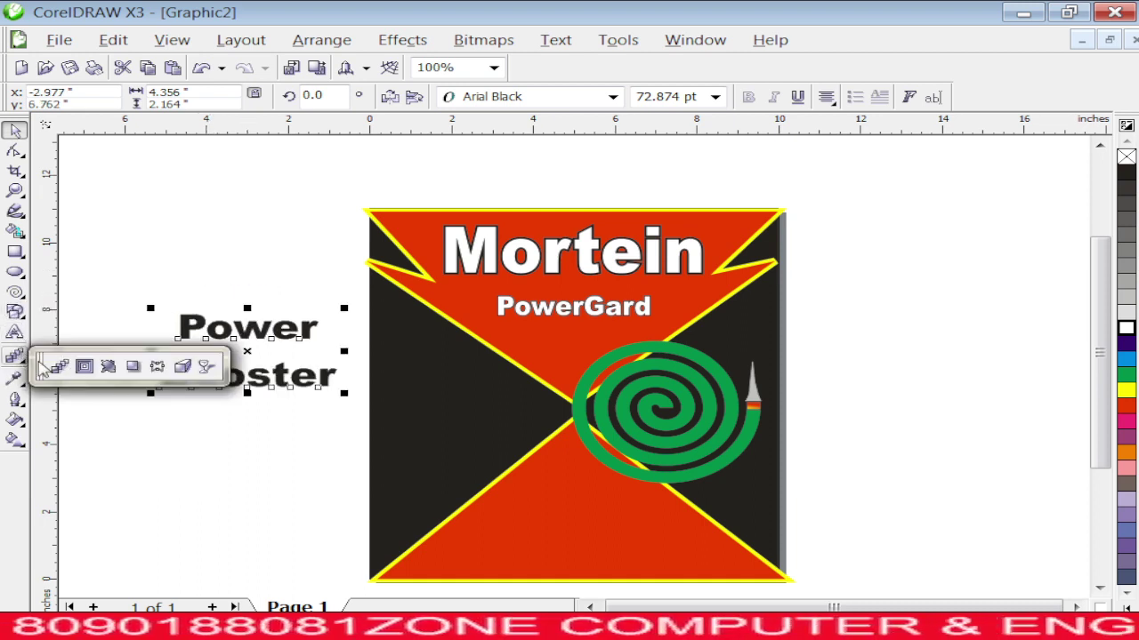
left_click(160, 372)
left_click(158, 312)
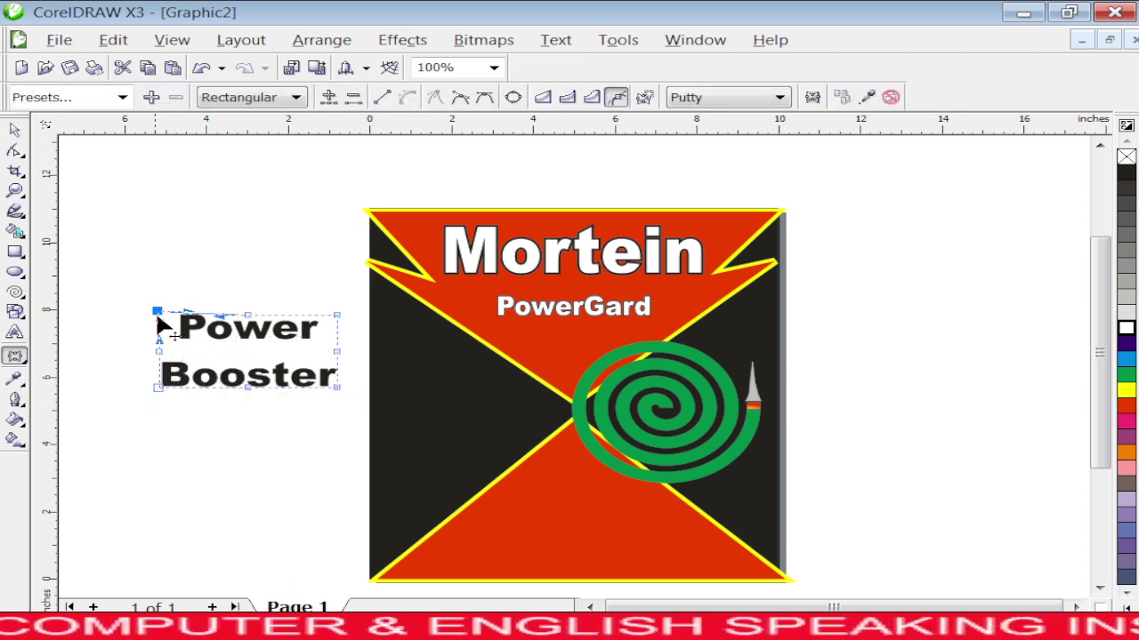
left_click_drag(157, 312, 154, 284)
left_click(336, 315)
left_click_drag(336, 315, 348, 286)
key("space")
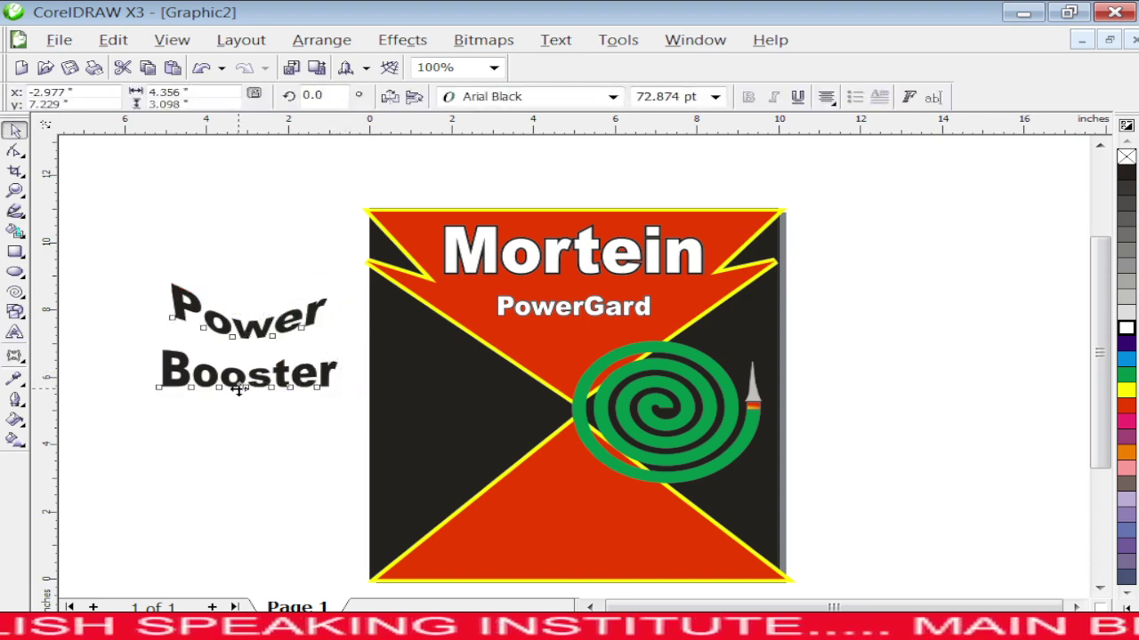
Step: Place the "Power Booster" text on the left black triangle, fill it white, and rotate it about 37 degrees counterclockwise
left_click_drag(234, 386, 452, 463)
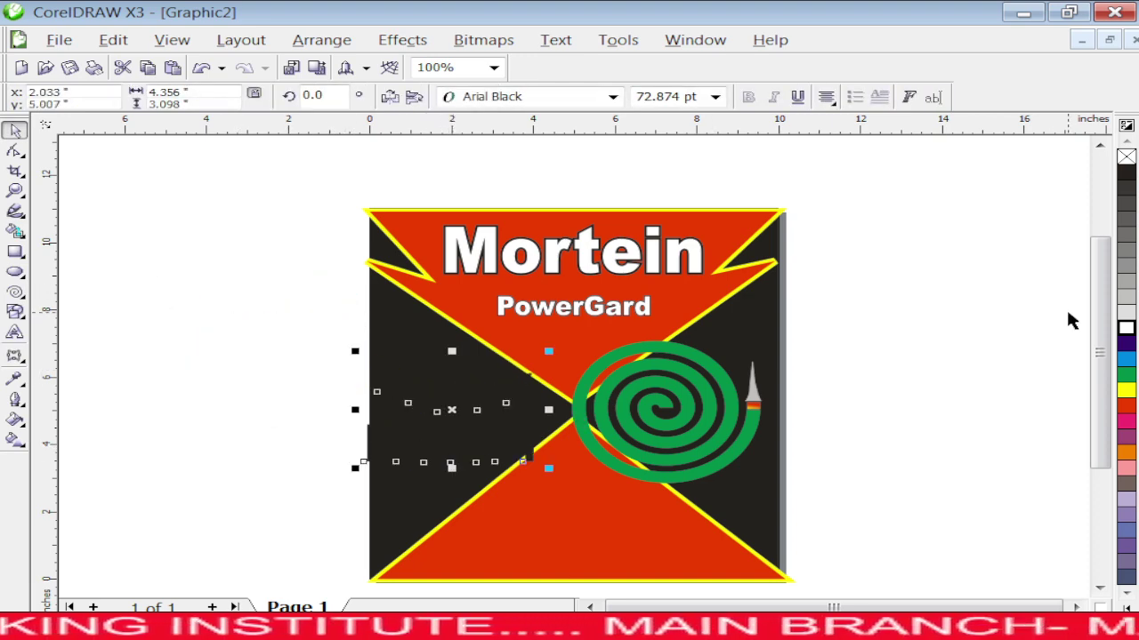
left_click(1125, 327)
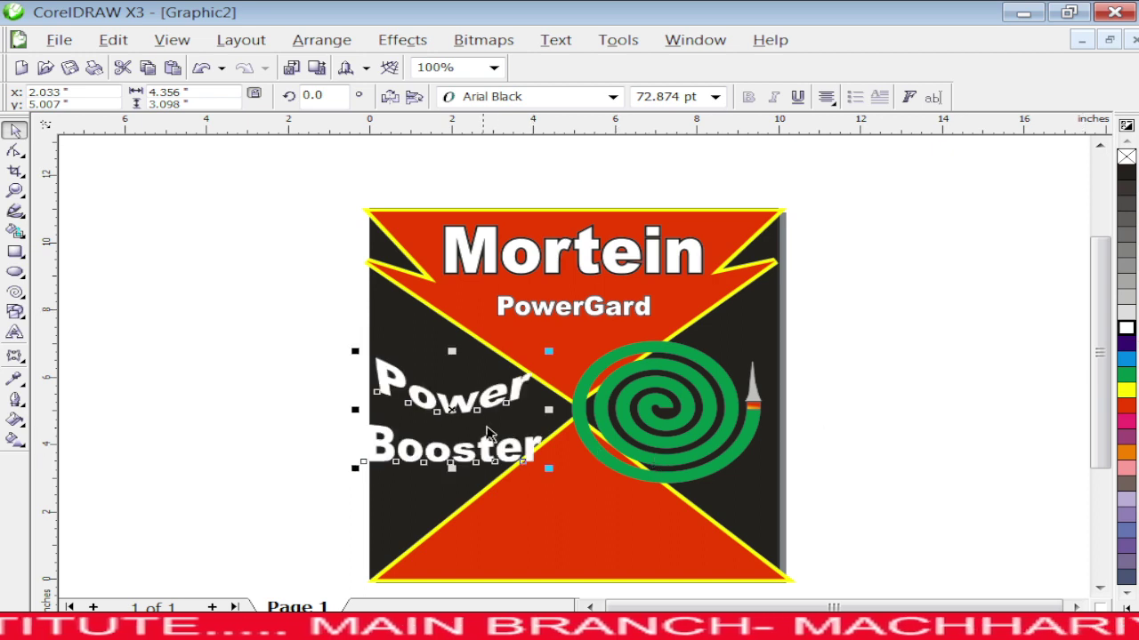
left_click(449, 400)
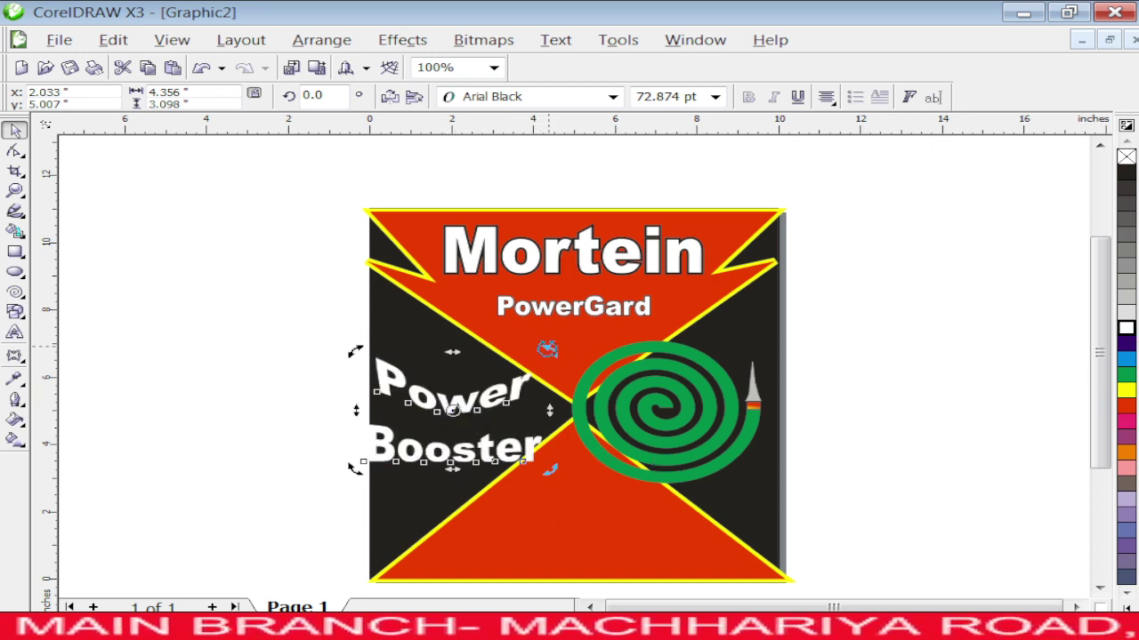
left_click_drag(548, 348, 498, 296)
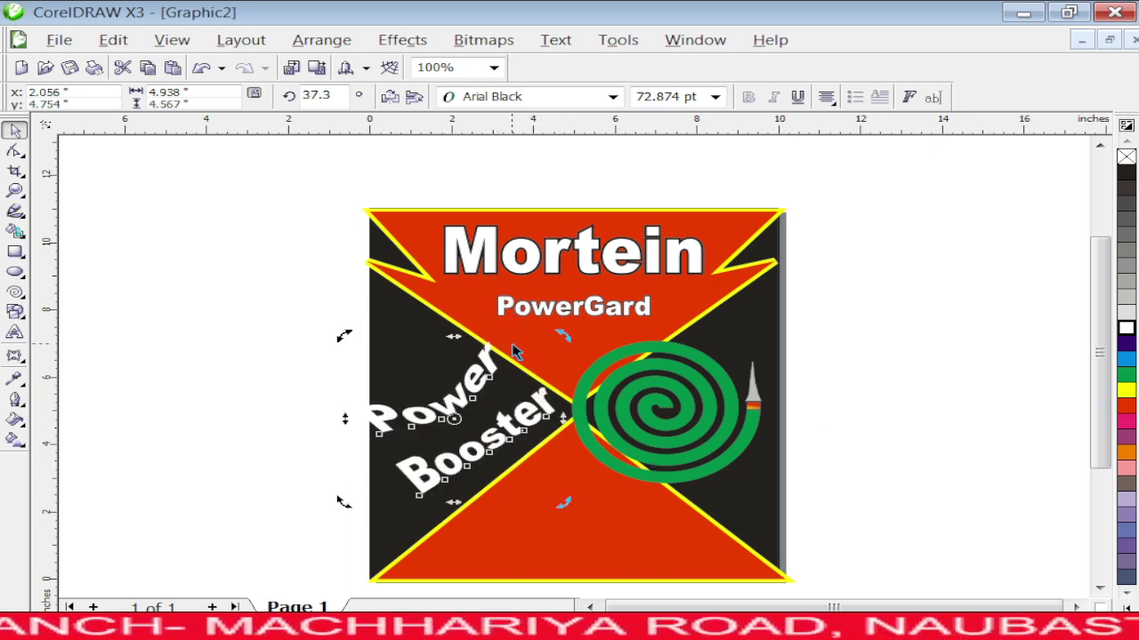
Step: Pull the two envelope corners beside the word "Power" slightly inward so it fits the left black triangle better
key("ctrl+F7")
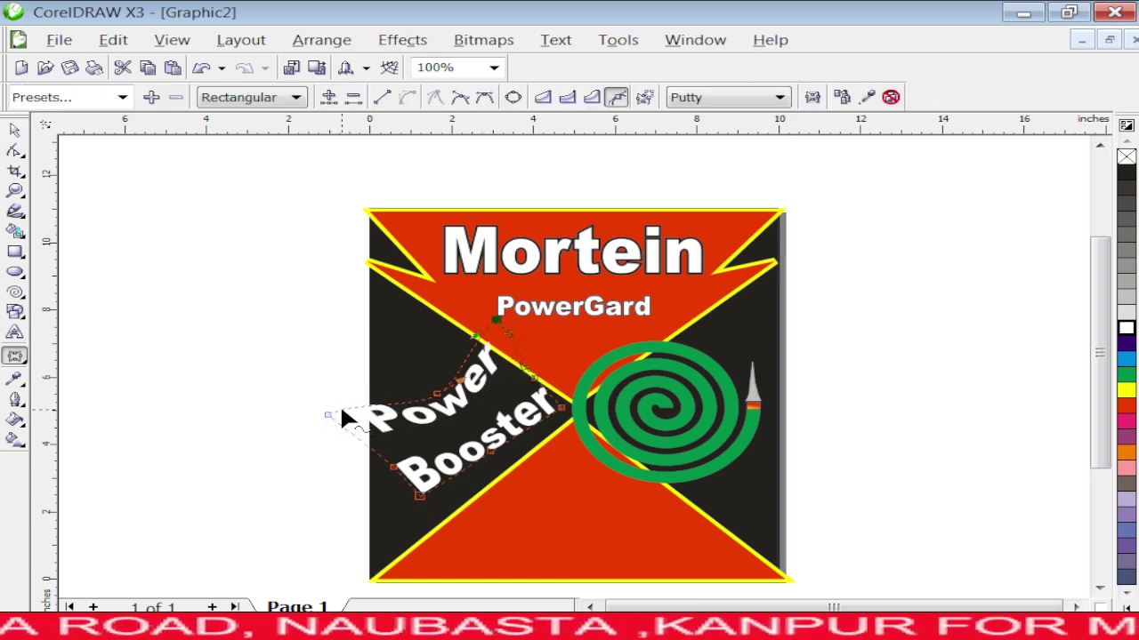
left_click_drag(328, 415, 352, 418)
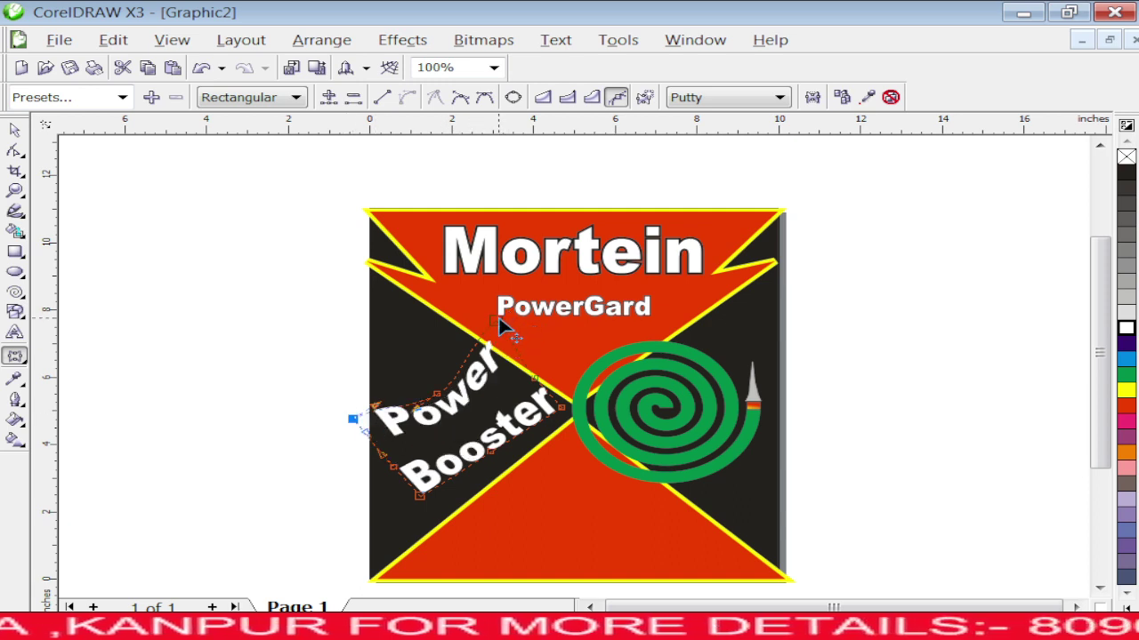
left_click_drag(499, 322, 494, 333)
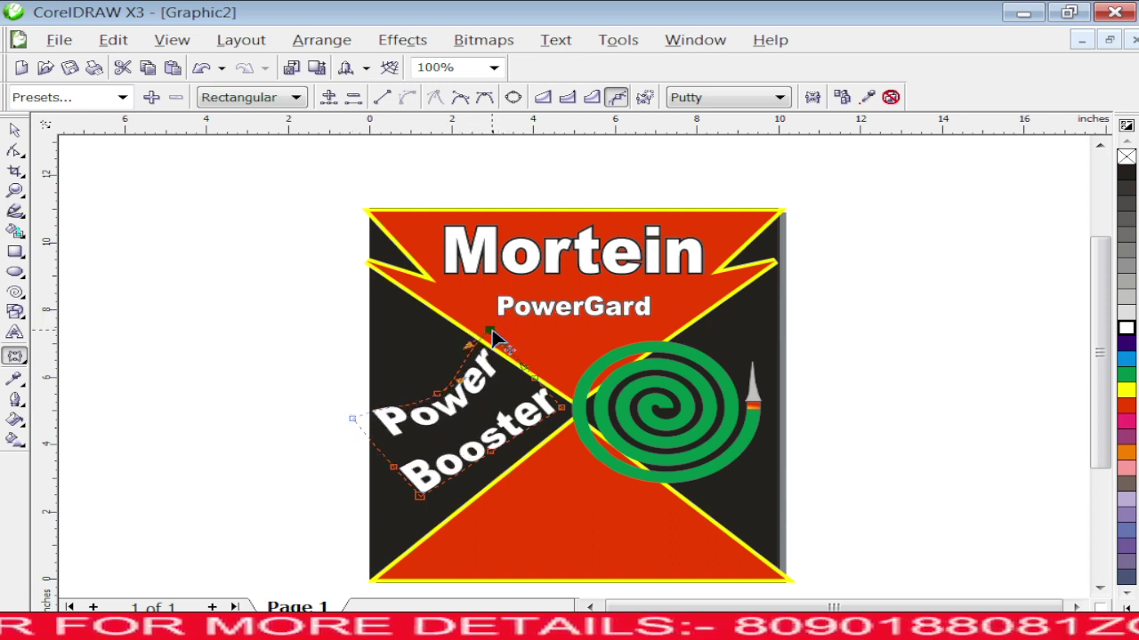
Step: Finish the envelope editing and place a copy of the "PowerGard" text on the lower red triangle
key("space")
left_click(870, 392)
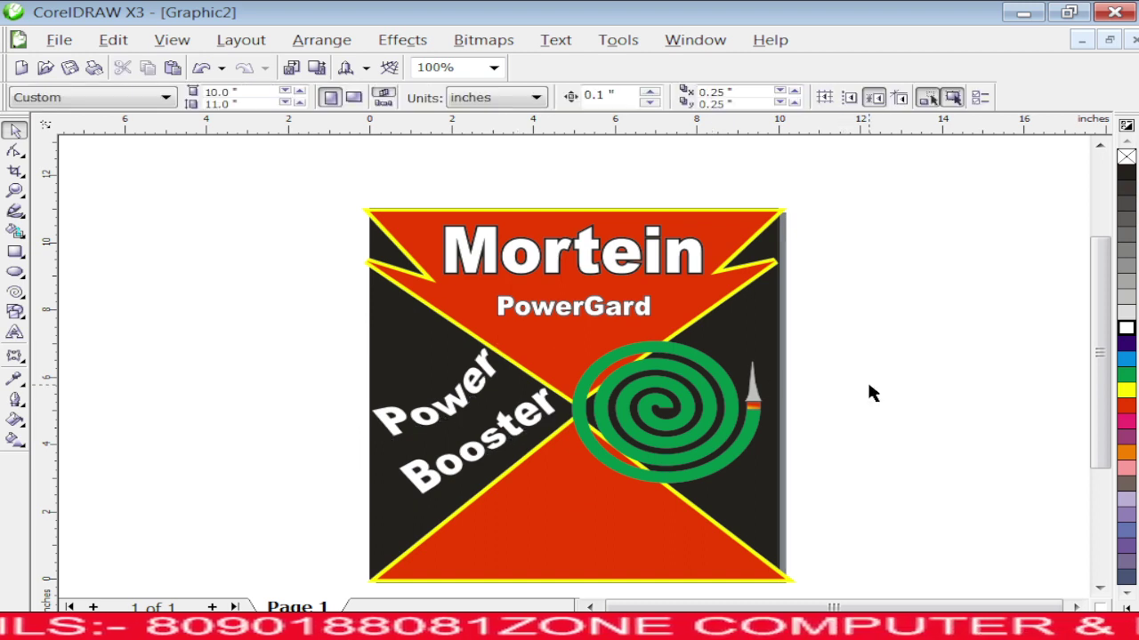
left_click(567, 313)
left_click(569, 311)
left_click_drag(570, 306, 577, 509)
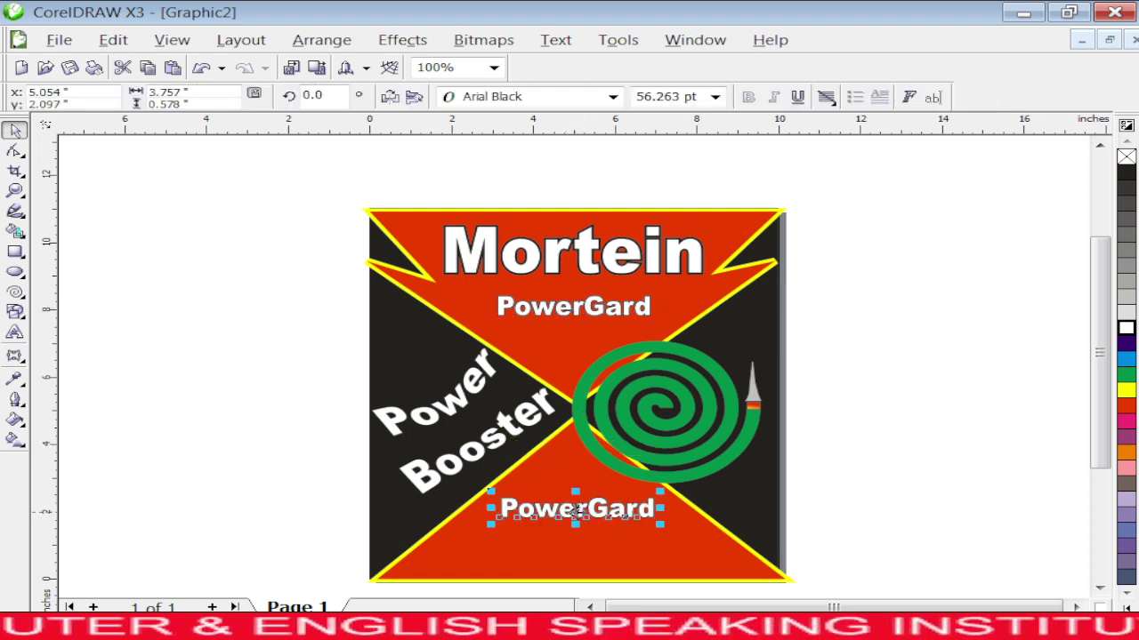
Step: Replace the copied text with "KNOCKS OUT THE" on the first line and "TOUGHEST MOSQITOES" on the second
double_click(576, 508)
double_click(572, 508)
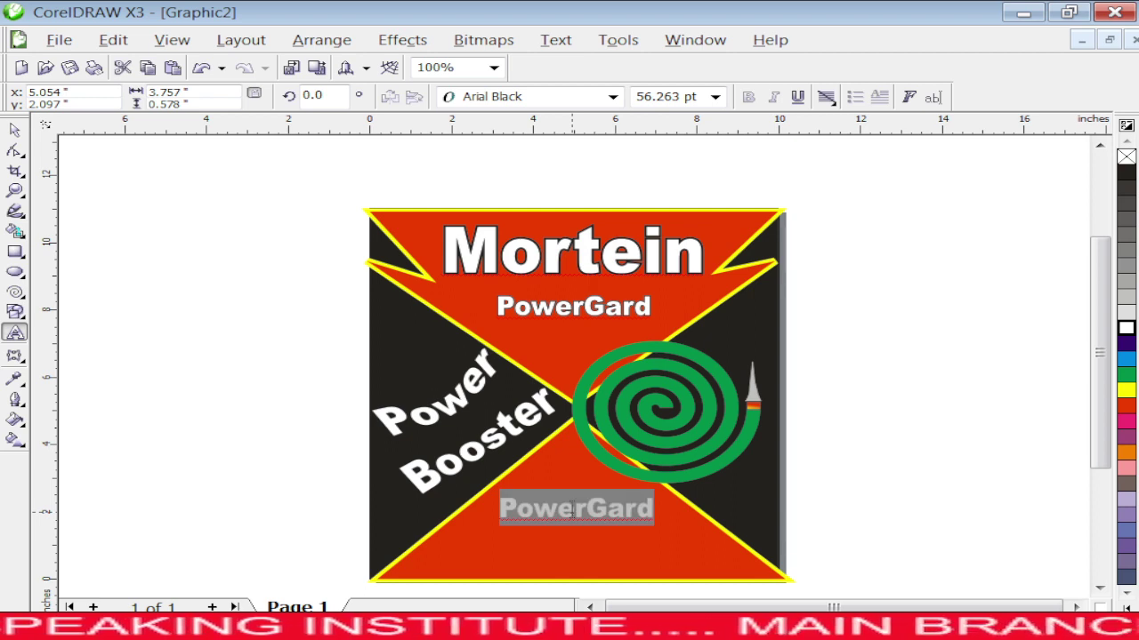
type("KNOCKS")
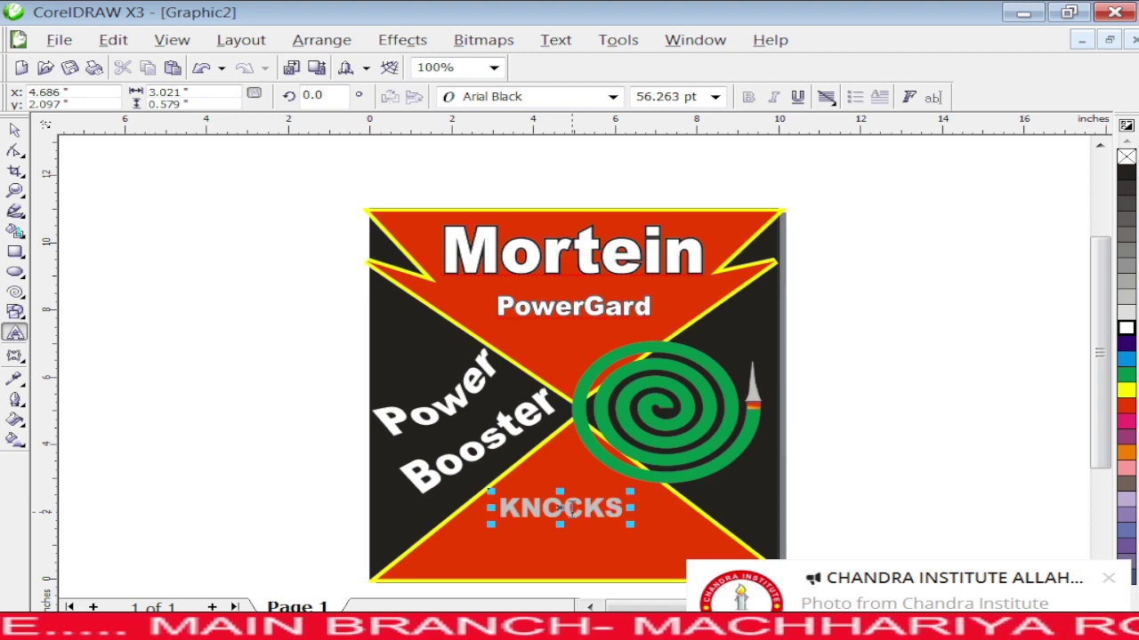
type(" OUT TH")
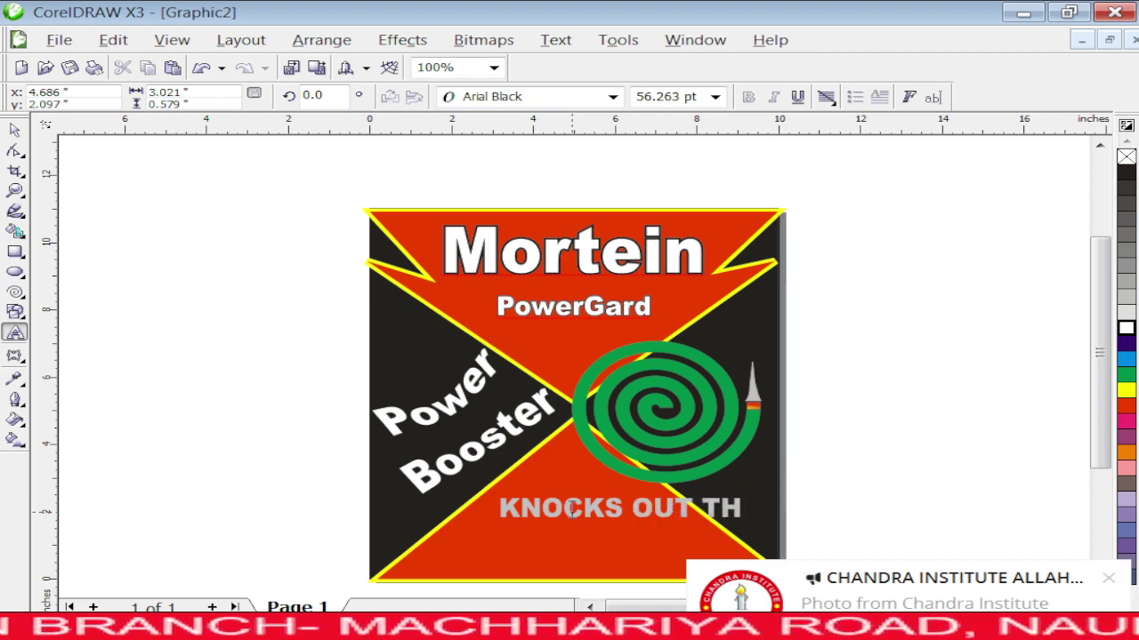
type("E")
key("Return")
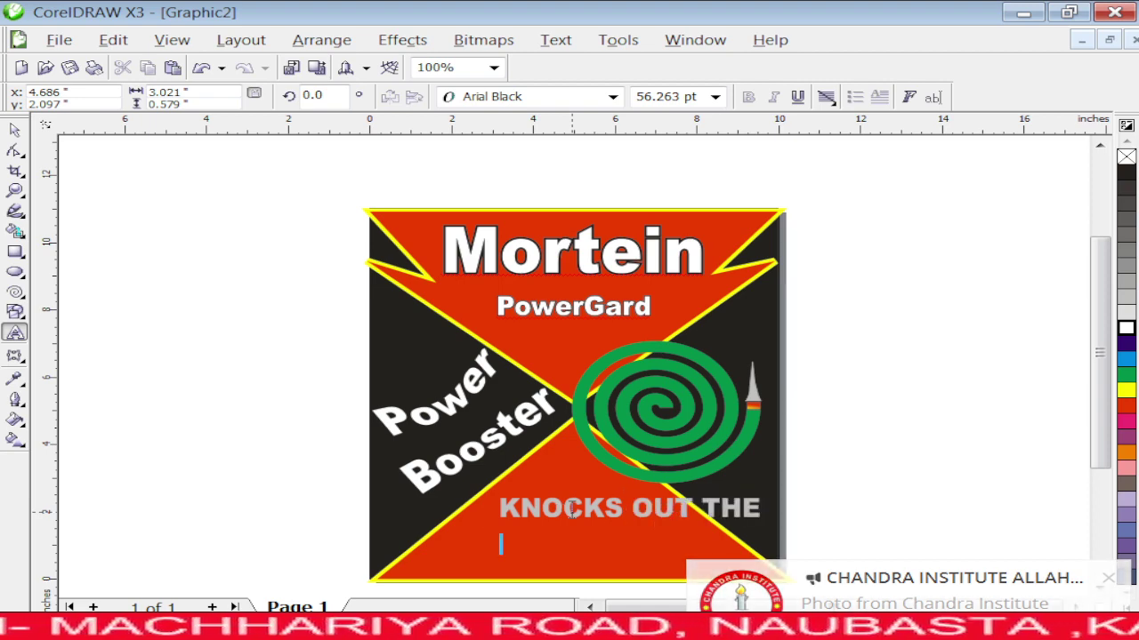
type("TO")
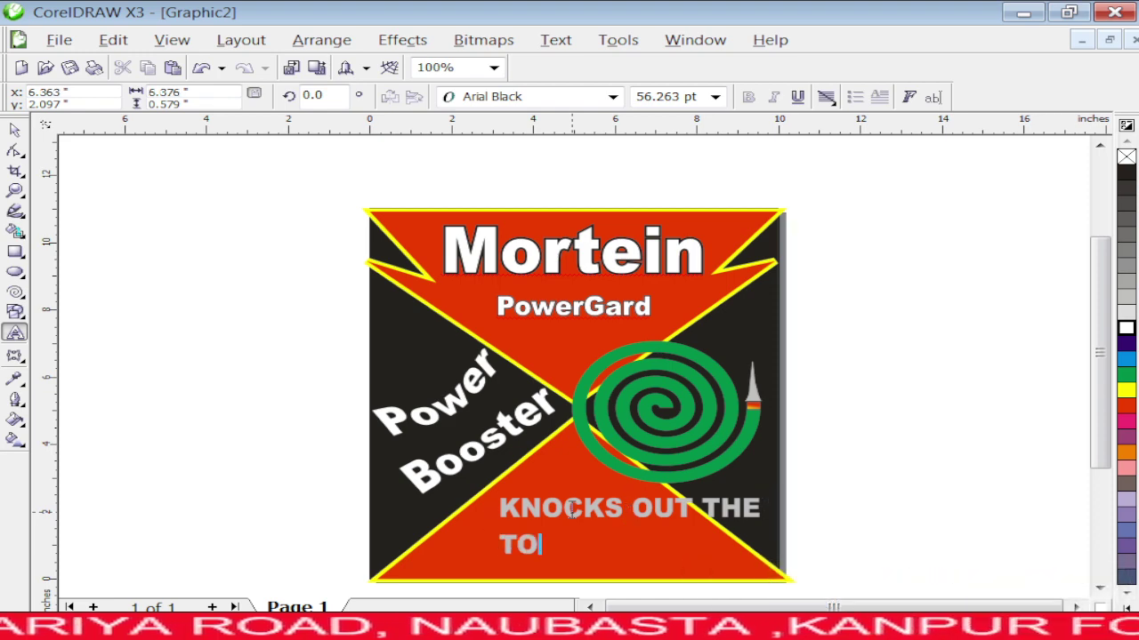
type("UGHEST")
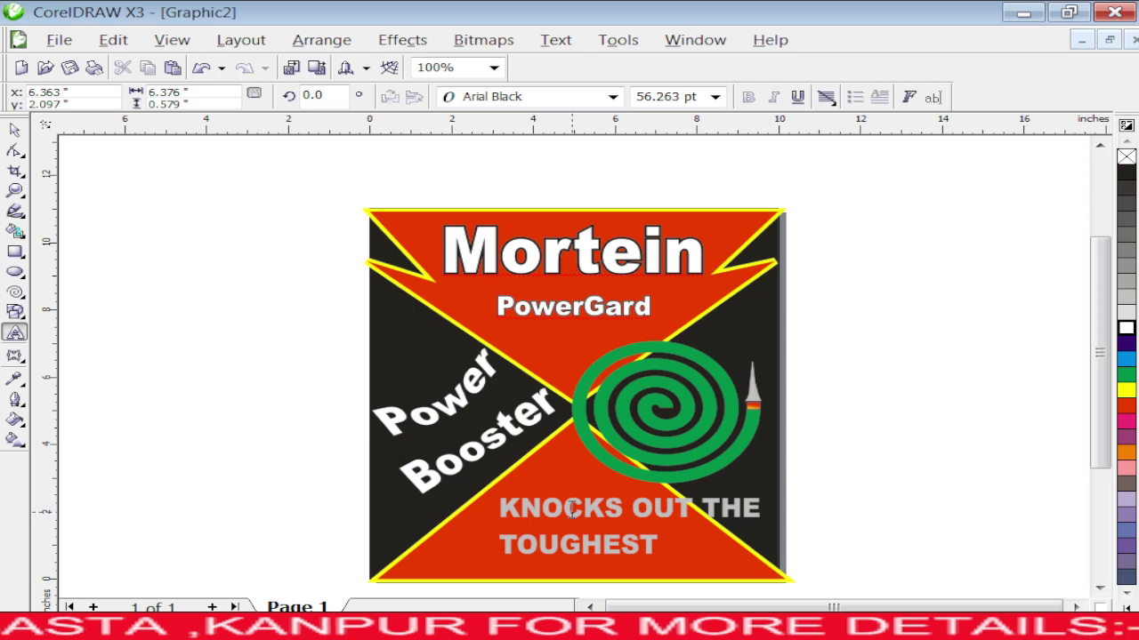
type(" MOS")
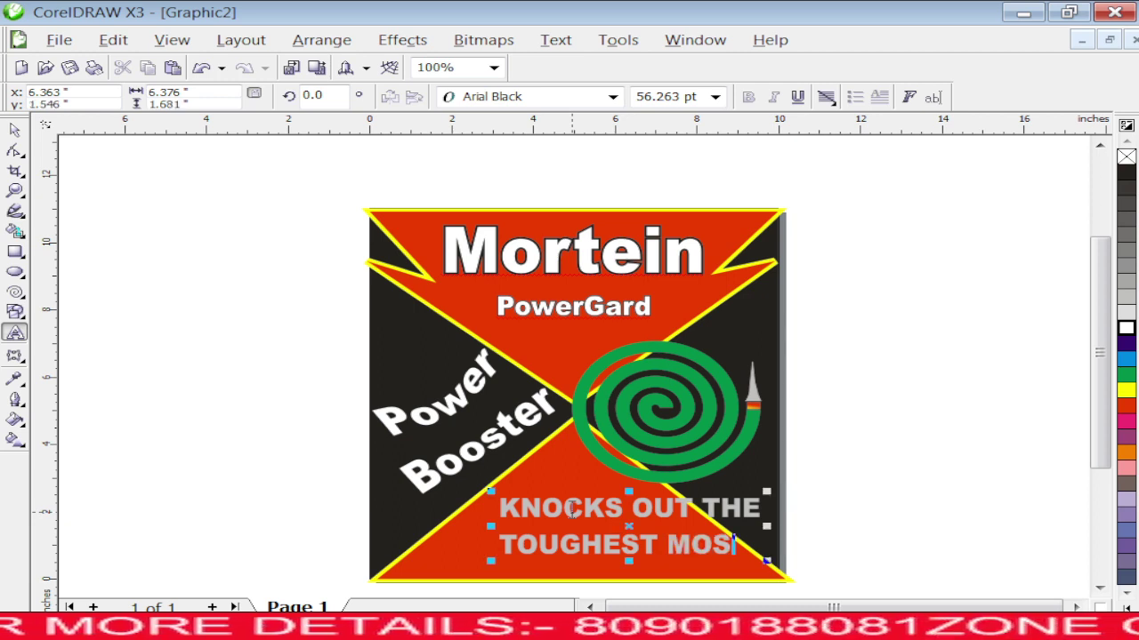
type("QITOE")
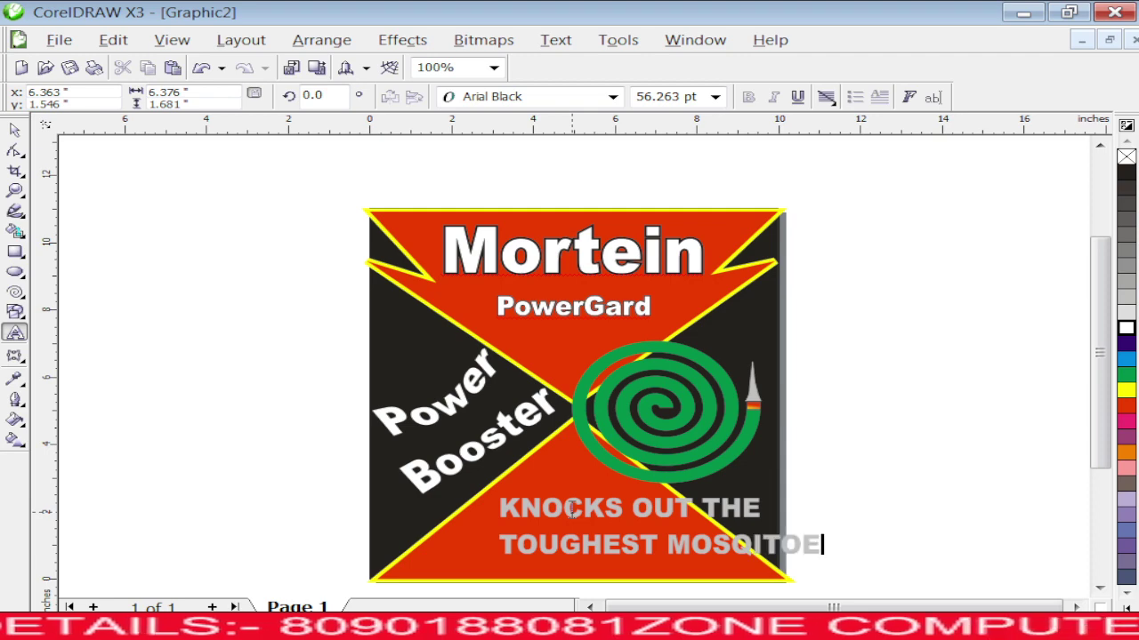
type("S")
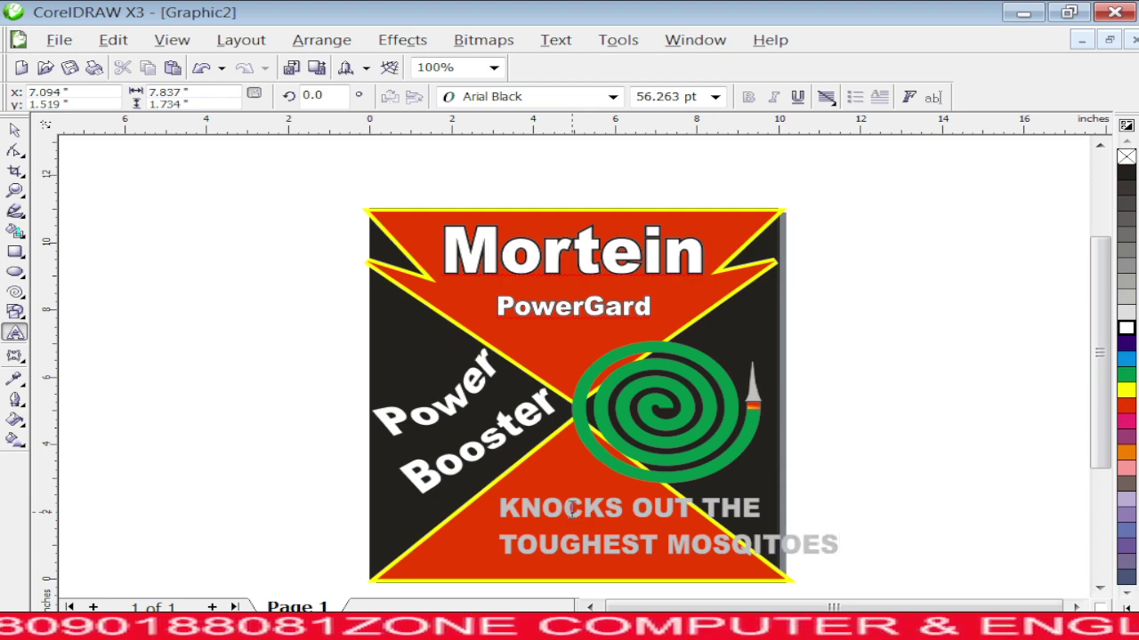
key("ctrl+space")
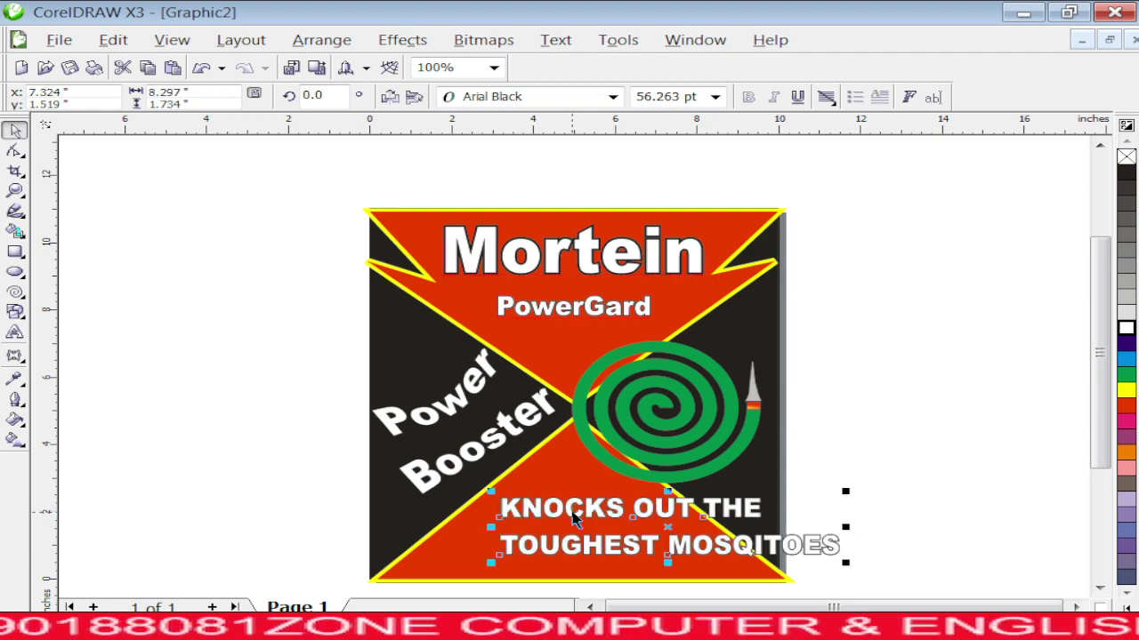
Step: Centre-align the two-line slogan and fit it into the lower red triangle at about 5.5 by 1.9 inches
left_click(826, 96)
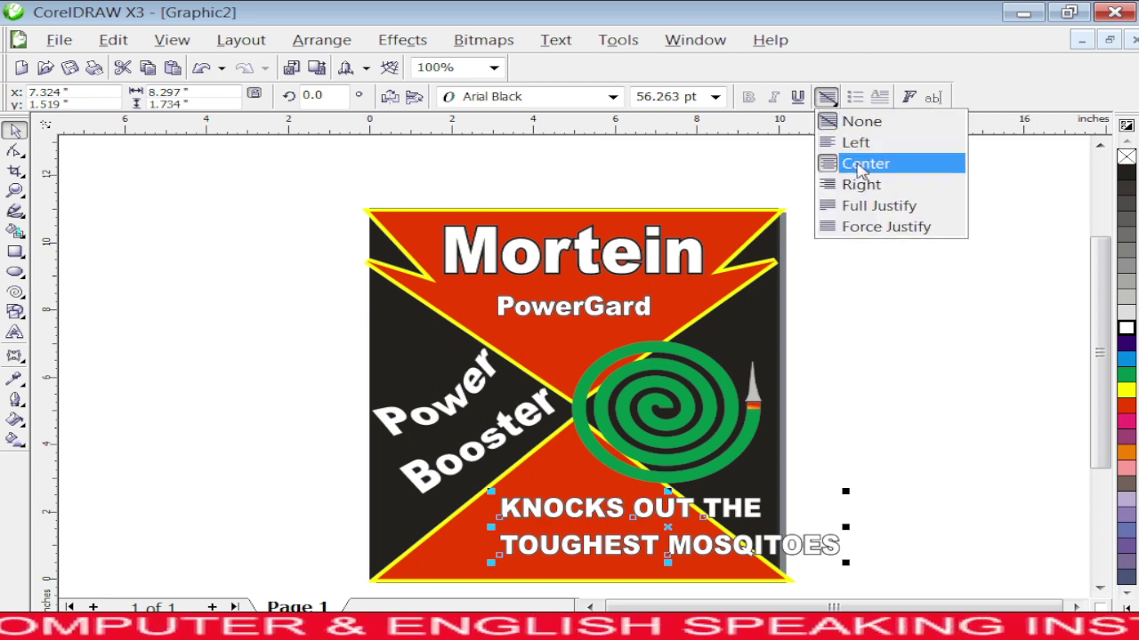
left_click(858, 165)
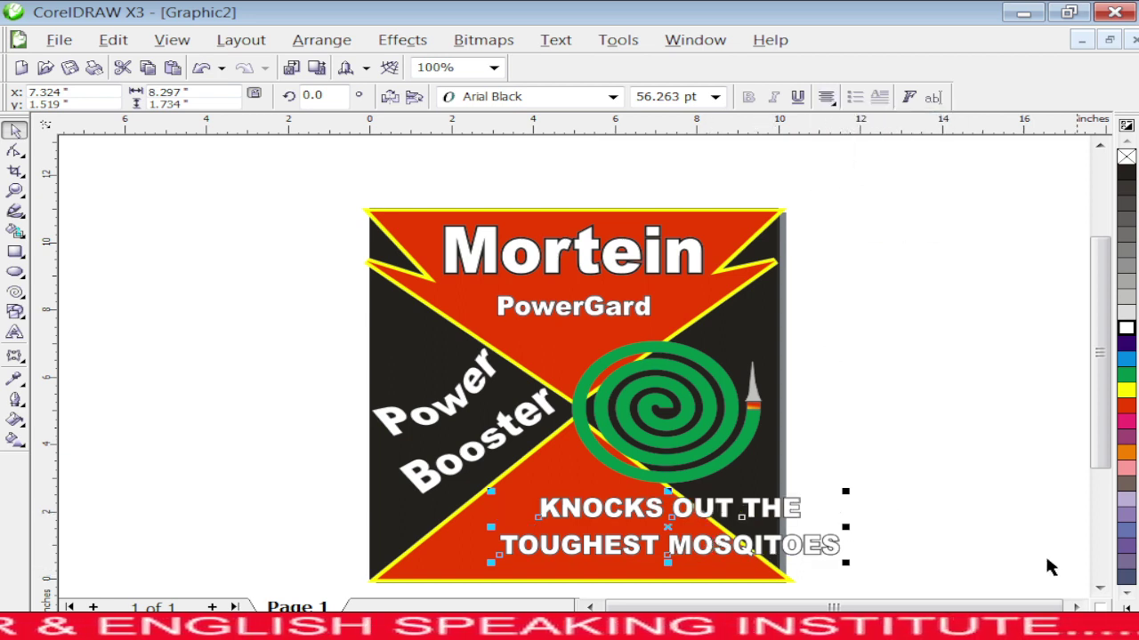
left_click(1100, 589)
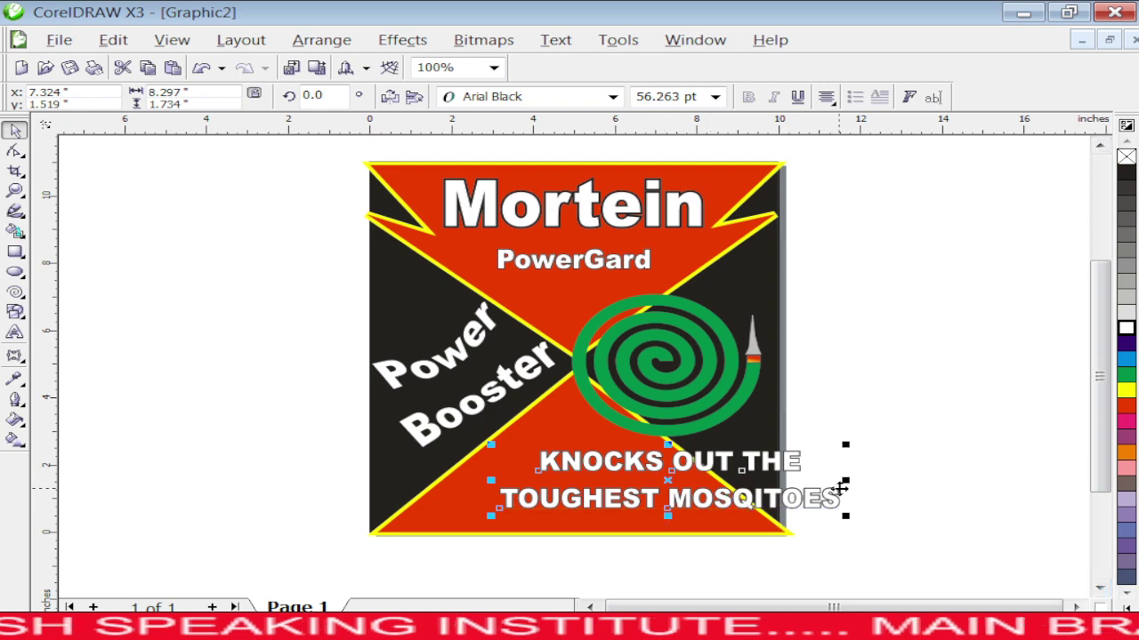
left_click_drag(846, 481, 715, 482)
left_click_drag(540, 498, 519, 478)
left_click_drag(688, 485, 703, 488)
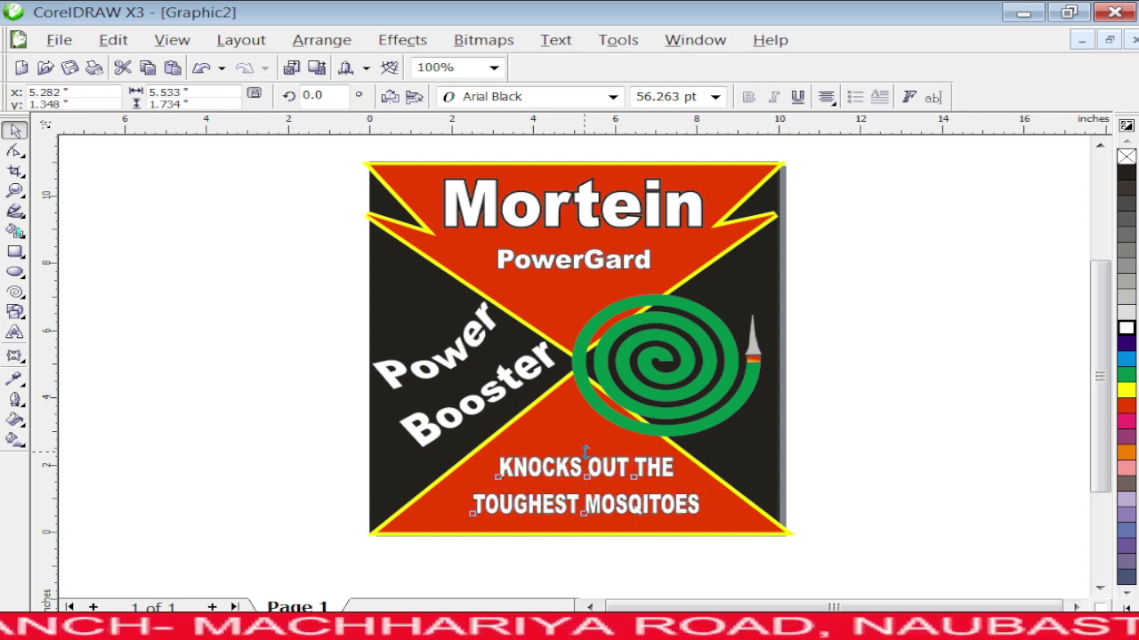
left_click_drag(583, 451, 584, 445)
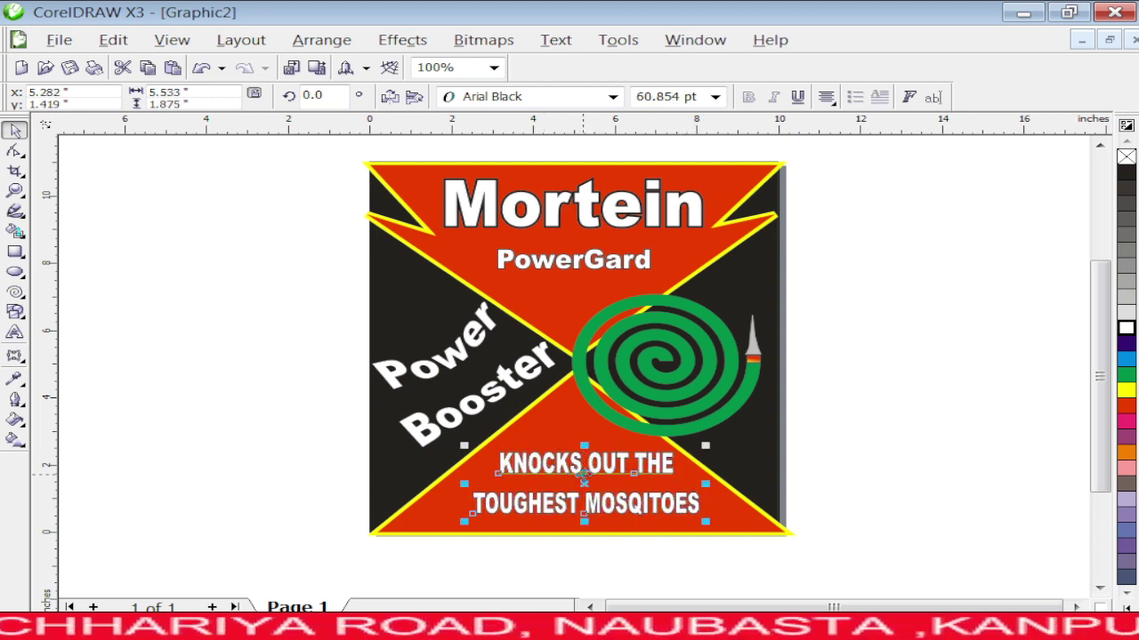
key("Left")
left_click(861, 388)
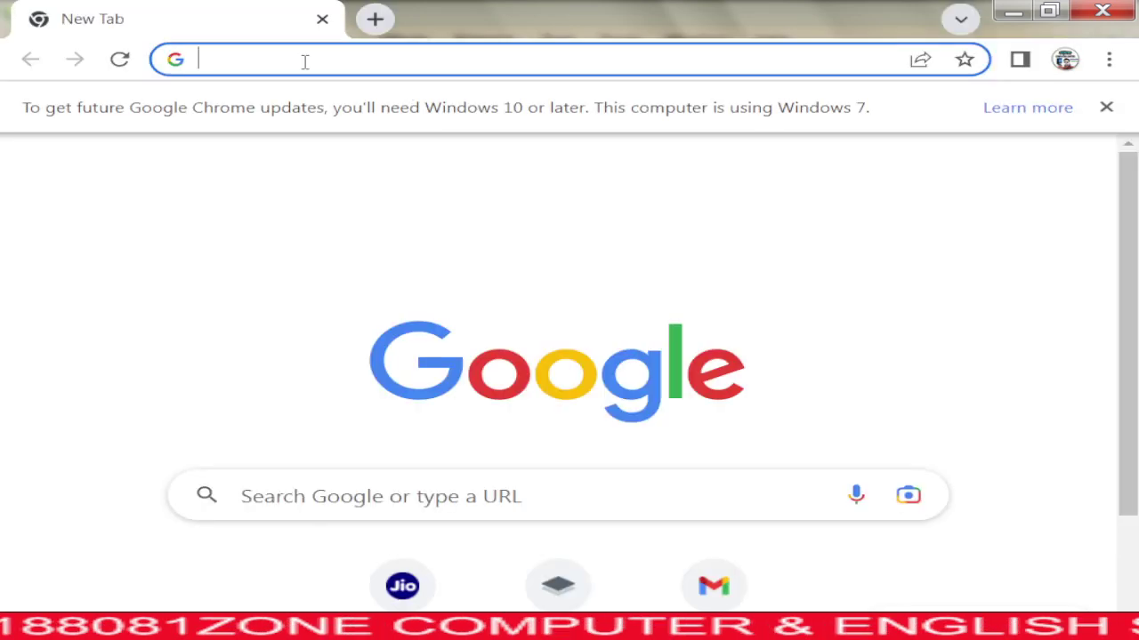
Step: Dismiss the browser update notice and search Google for "mosquito PNG" images
left_click(1105, 107)
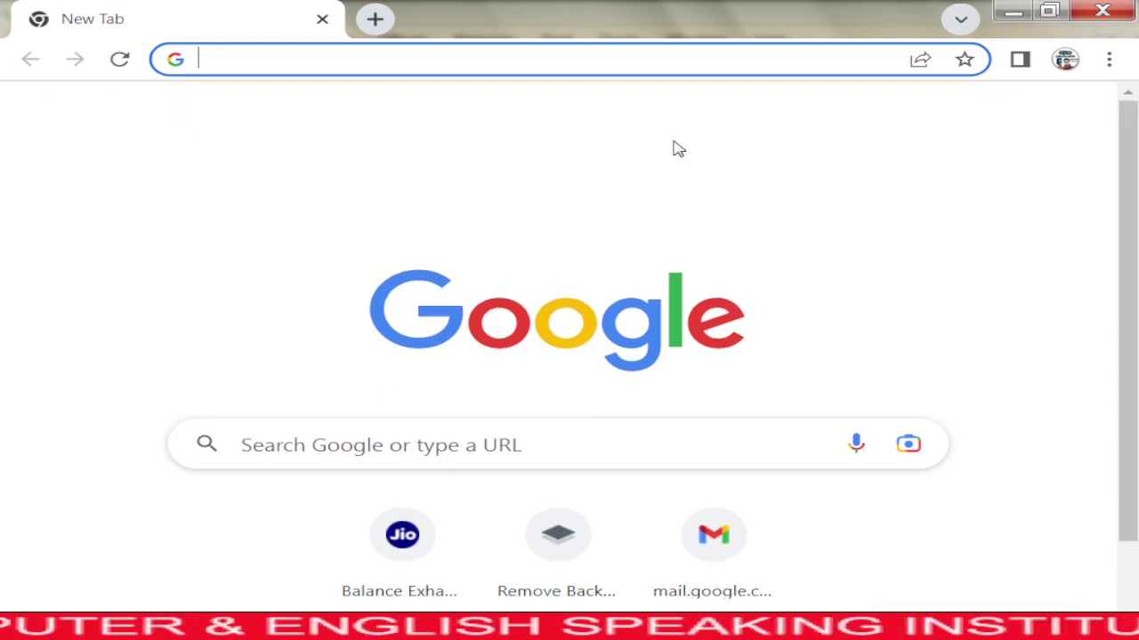
type("MOS")
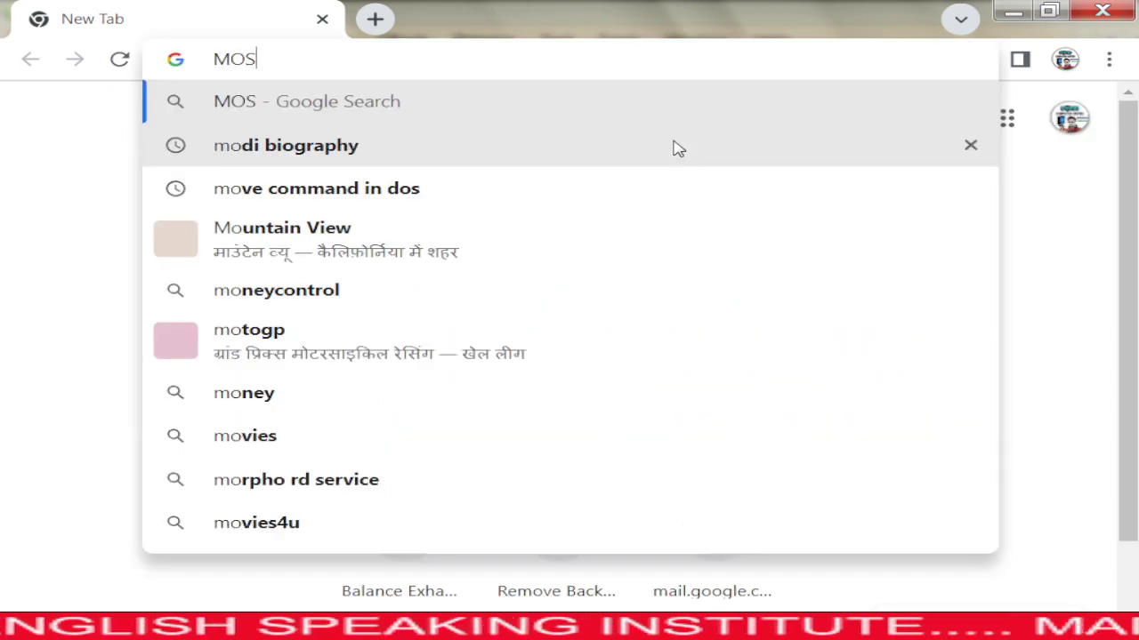
type("Q")
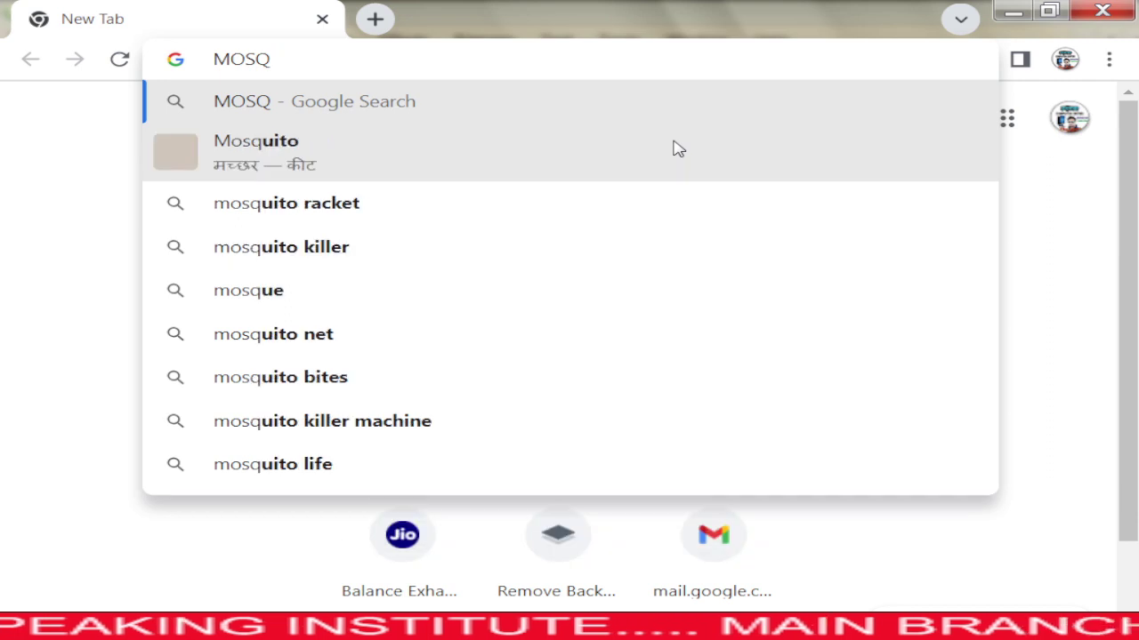
key("Down")
type("PNG")
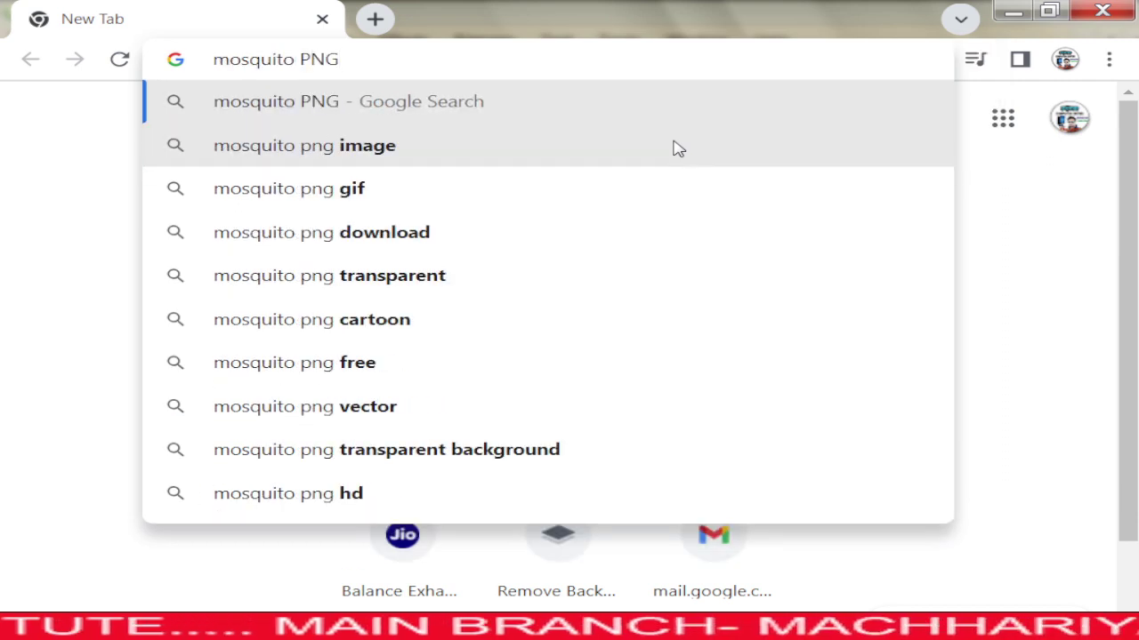
key("Return")
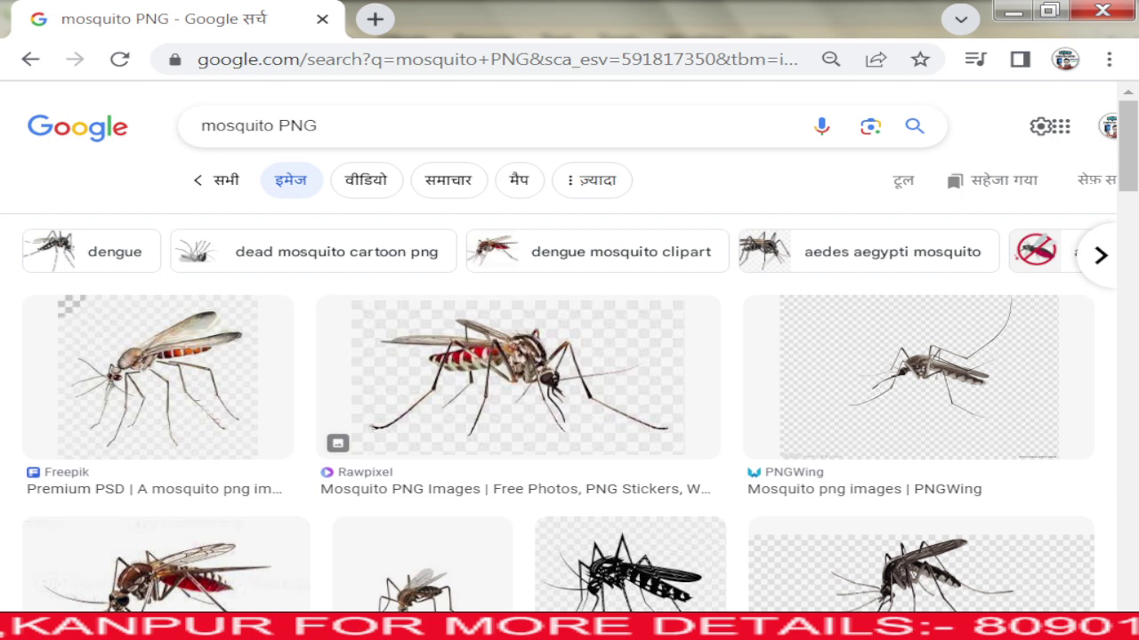
Step: View the Rawpixel mosquito image at full size in its own tab and close that tab
left_click(561, 371)
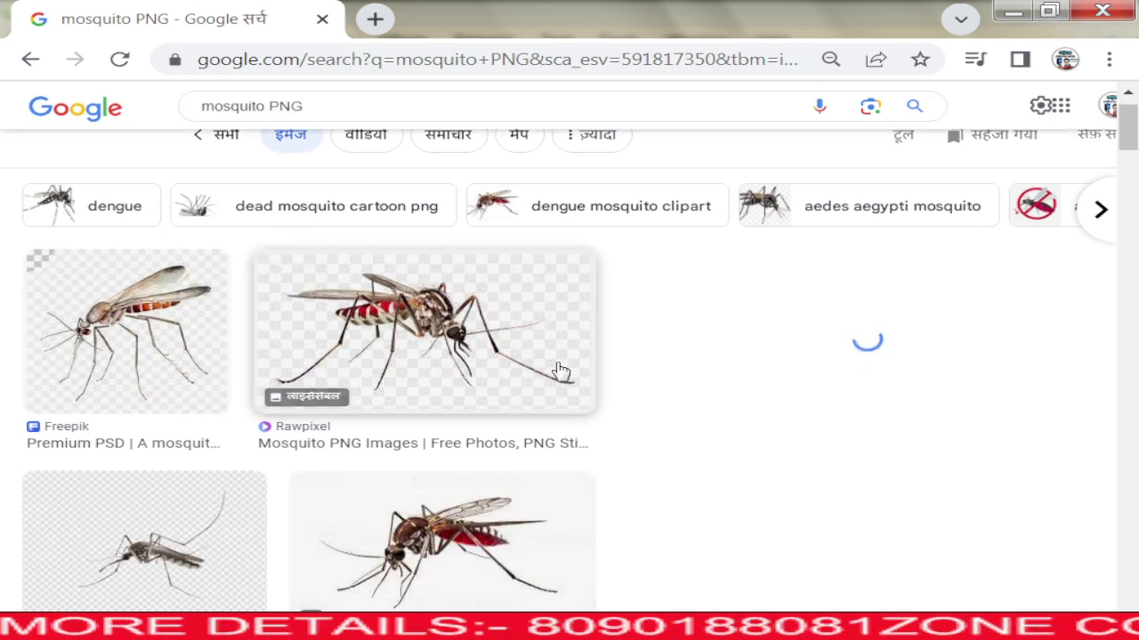
right_click(511, 286)
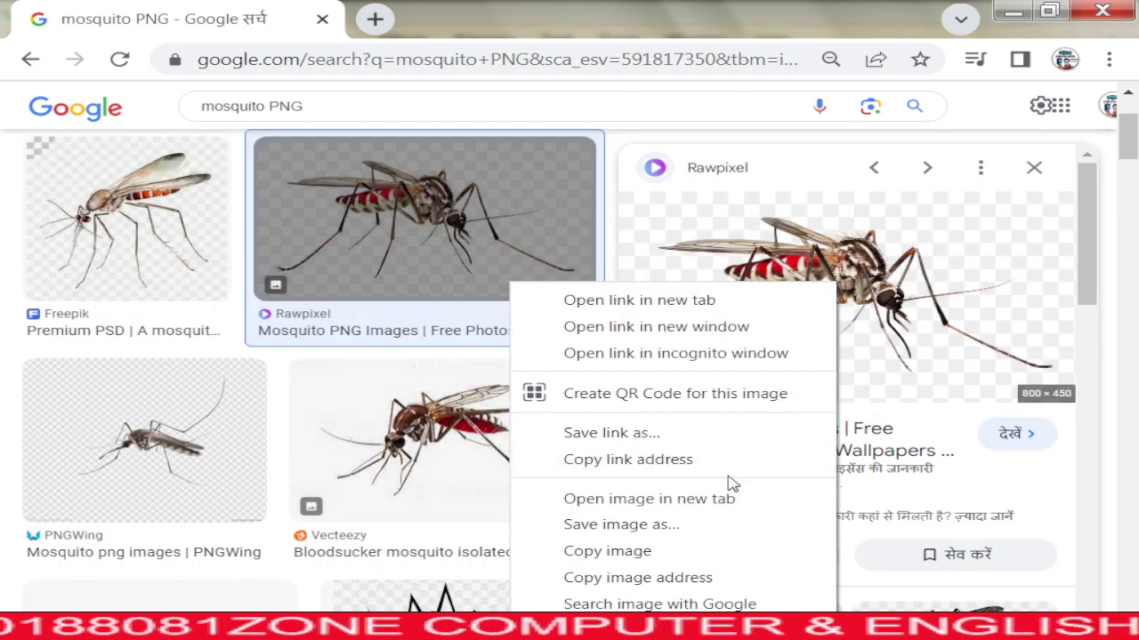
left_click(694, 498)
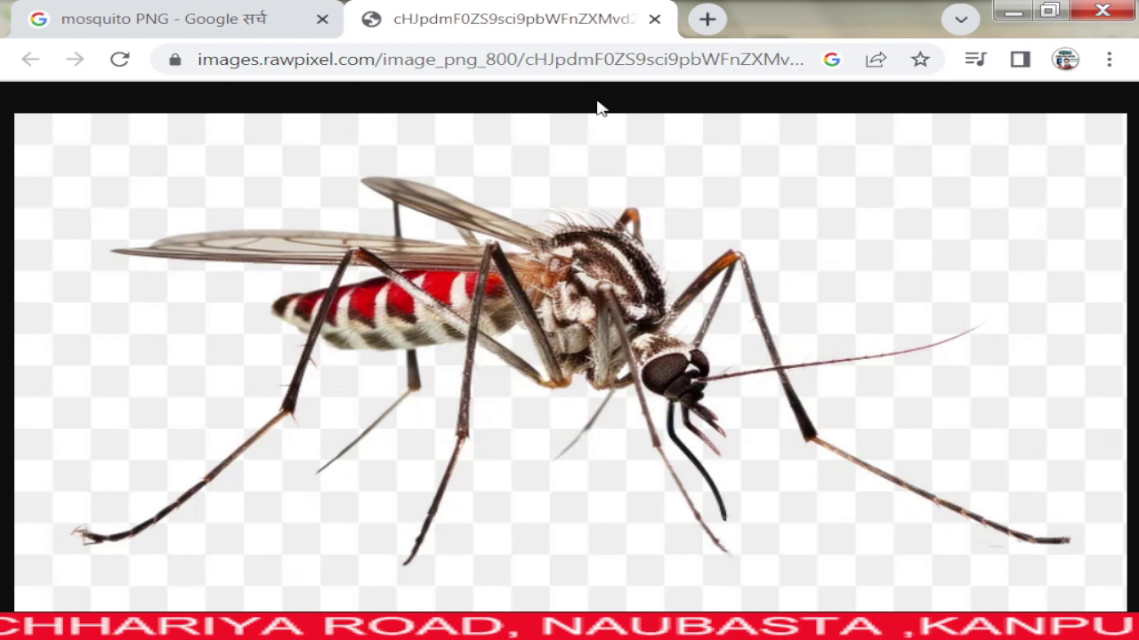
key("ctrl+w")
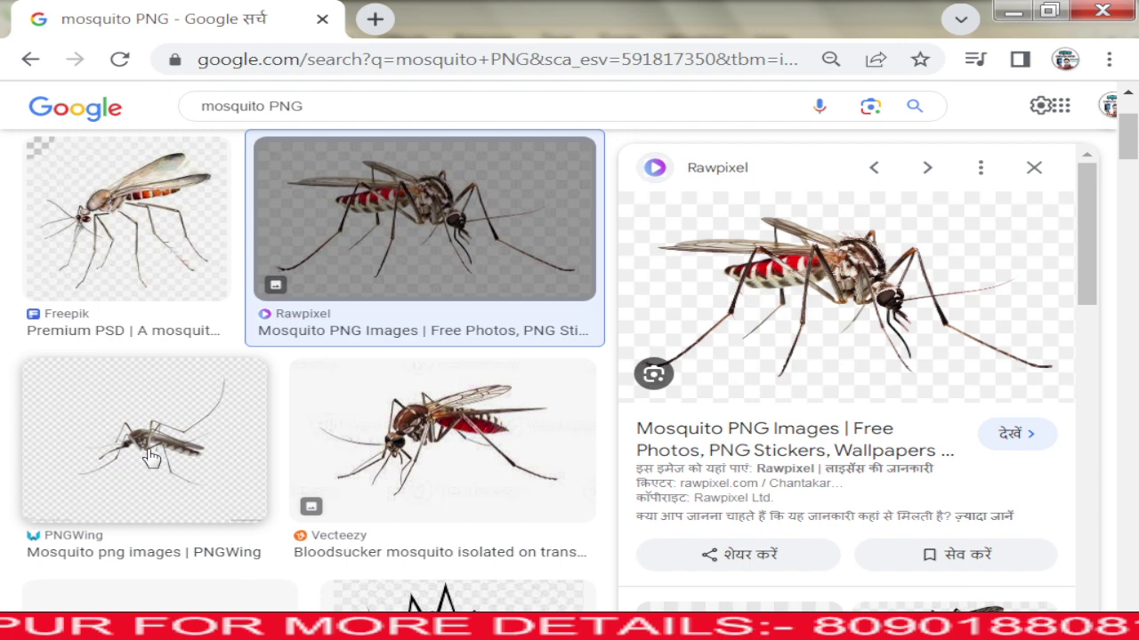
Step: Save the Vecteezy mosquito image to My Pictures as the JPEG file "download (4)"
right_click(558, 346)
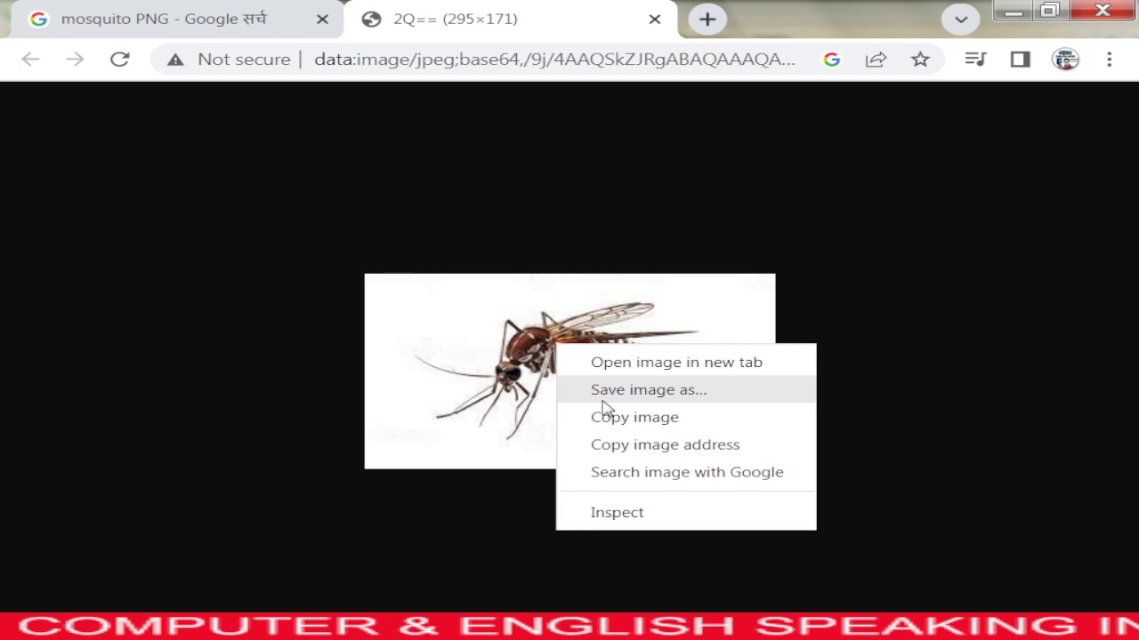
left_click(602, 399)
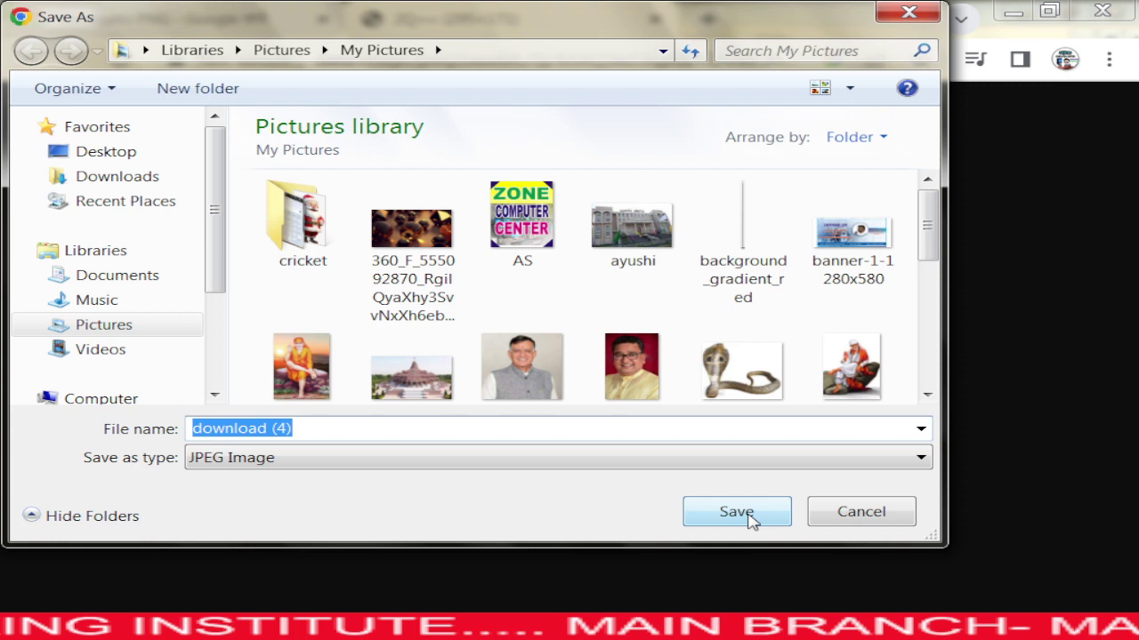
left_click(737, 512)
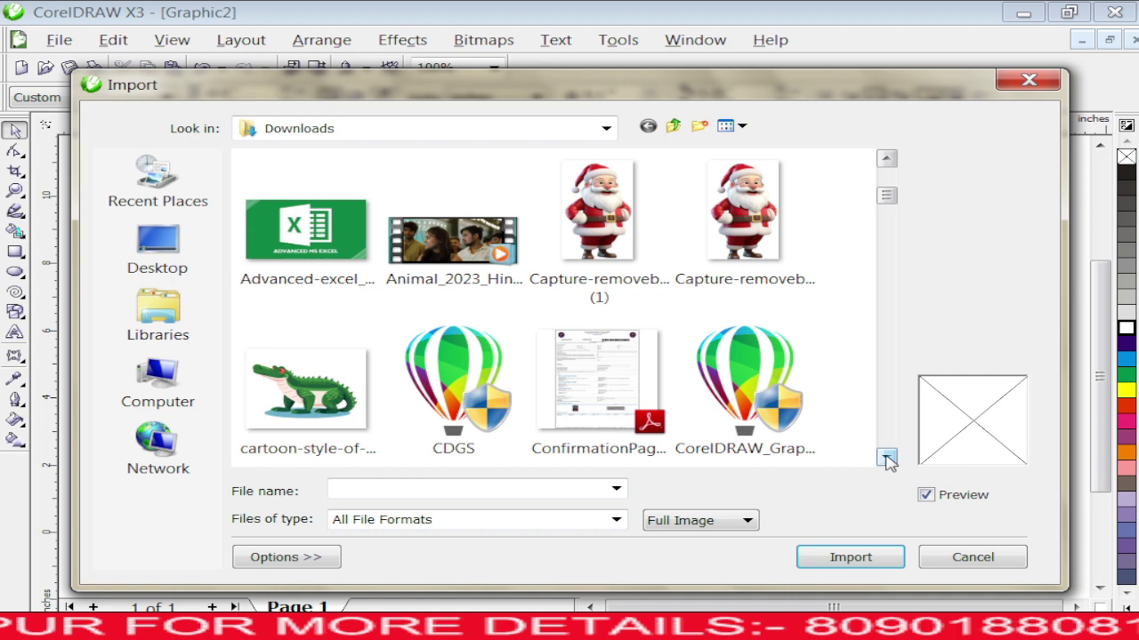
Step: Import the "download (4)" mosquito picture from the Pictures folder, place it near the page's right edge, and enlarge it
left_click(886, 458)
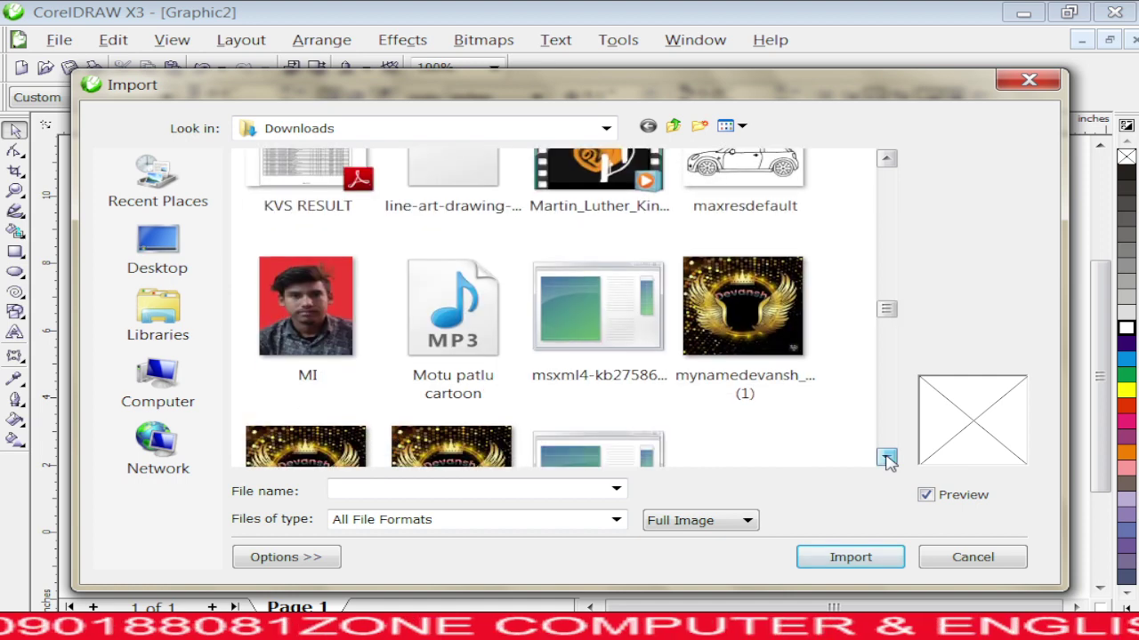
left_click(886, 459)
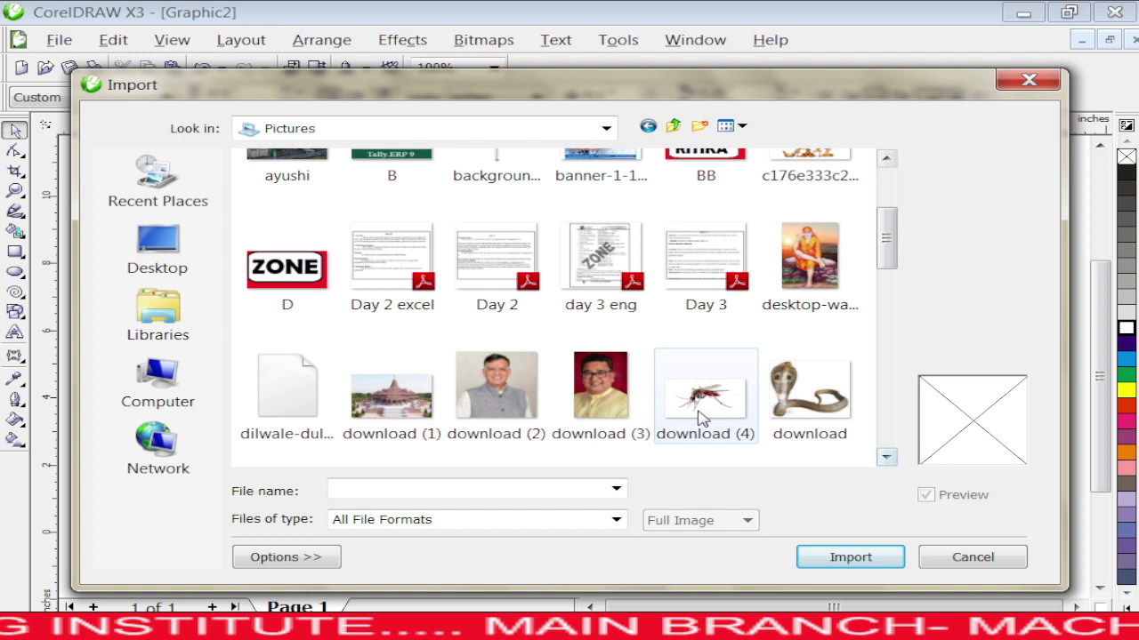
double_click(700, 400)
left_click(747, 259)
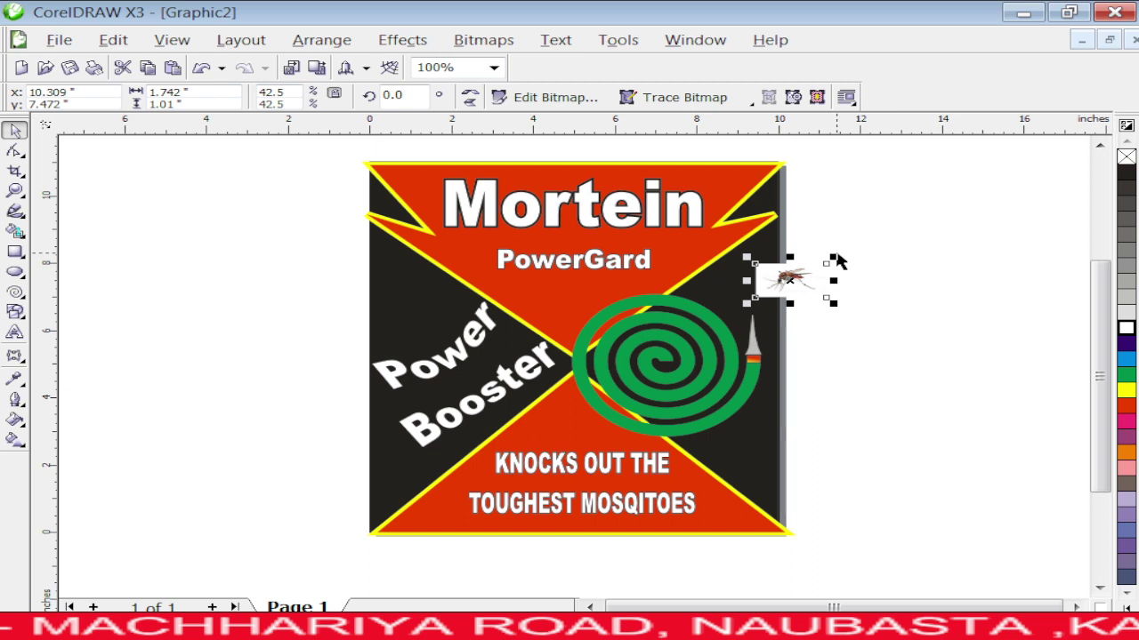
left_click_drag(836, 255, 914, 216)
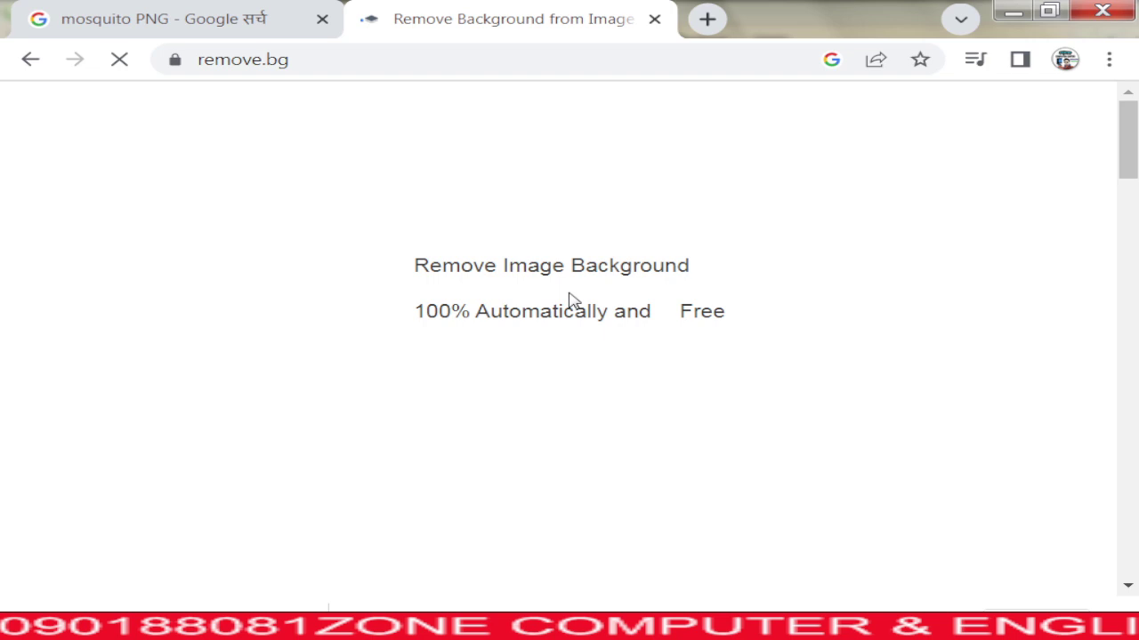
Step: Import the background-removed mosquito PNG from remove.bg and place it just below the "PowerGard" text at about 5.4 by 3.1 inches
scroll(480, 321, "down", 3)
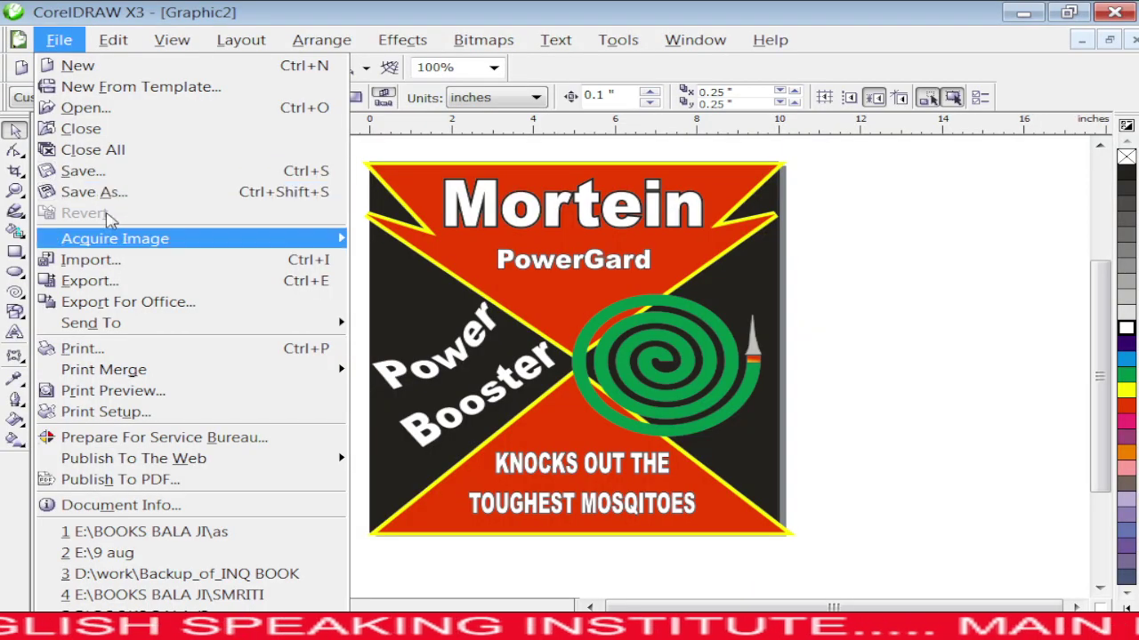
left_click(116, 259)
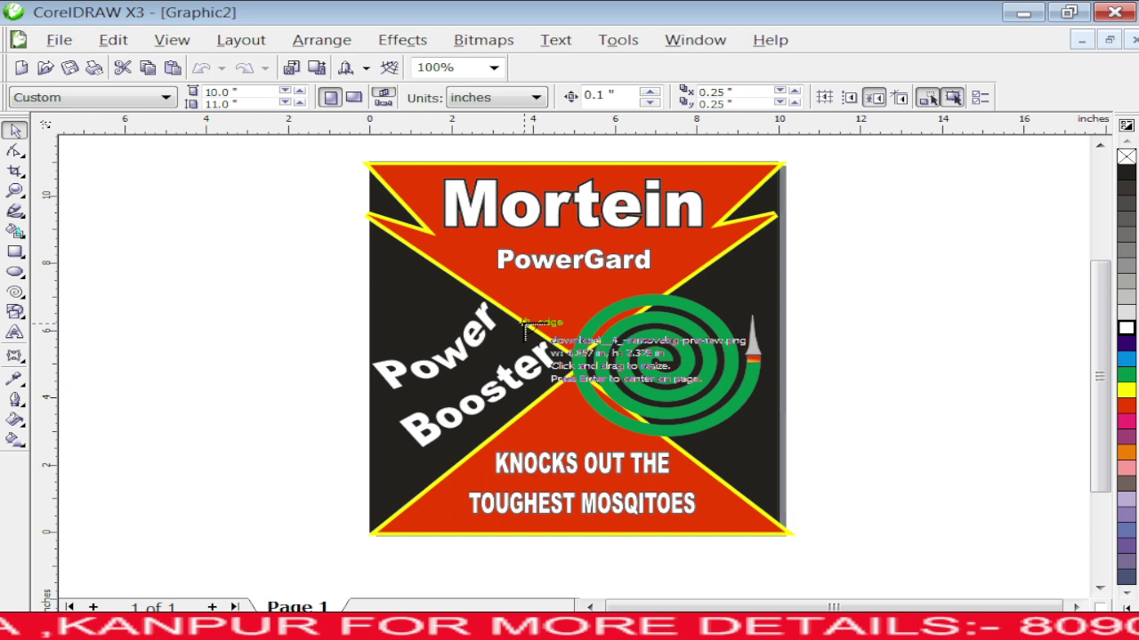
left_click(524, 326)
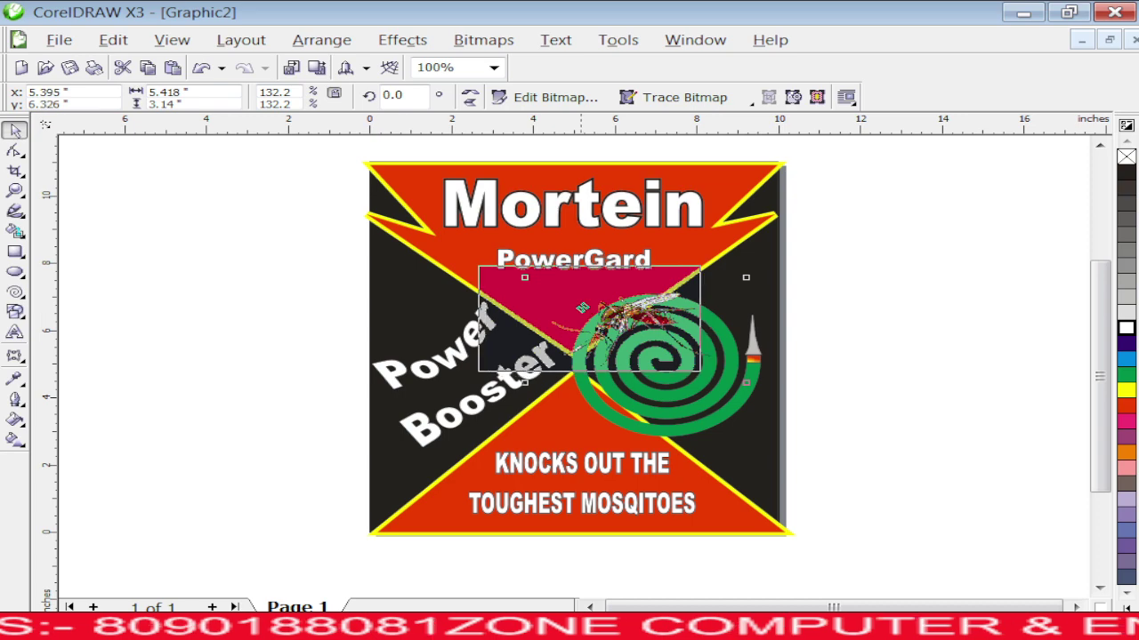
left_click_drag(582, 308, 571, 297)
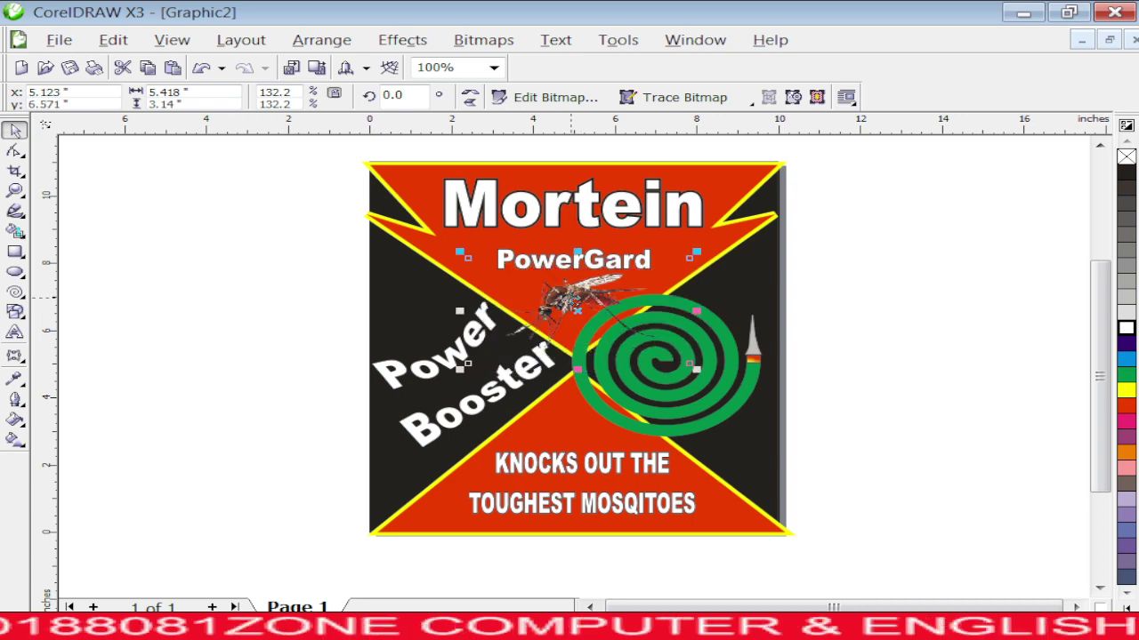